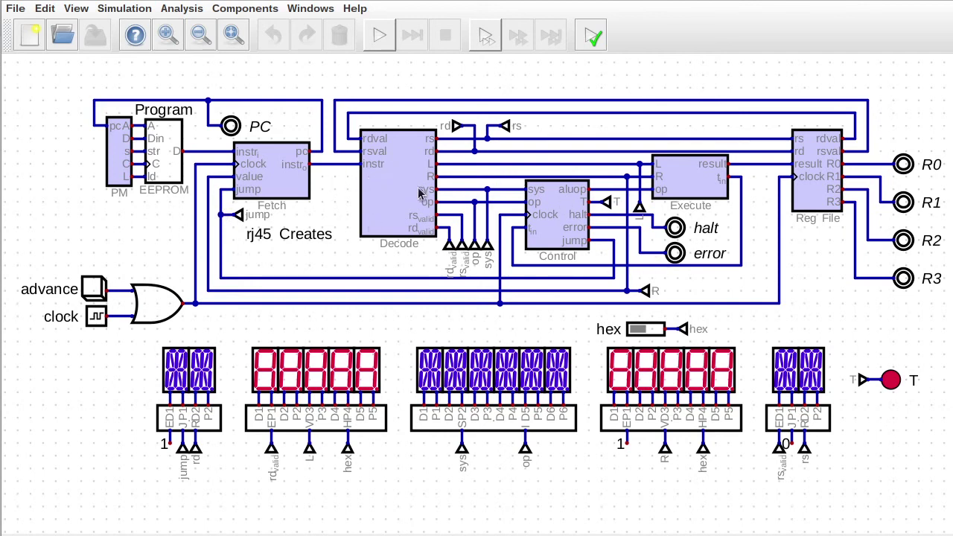
- Open the Control block's included circuit to view its logic and close it again
right_click(558, 220)
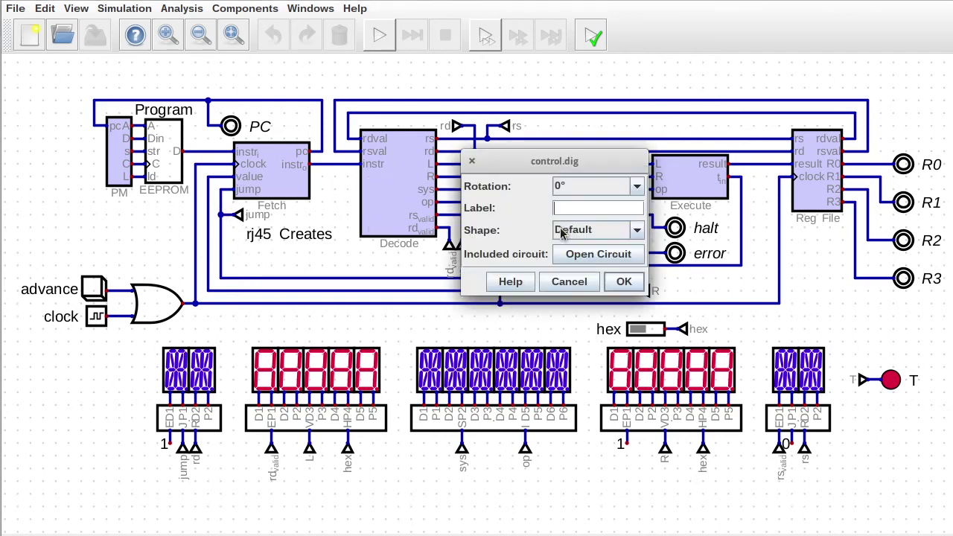
click(588, 254)
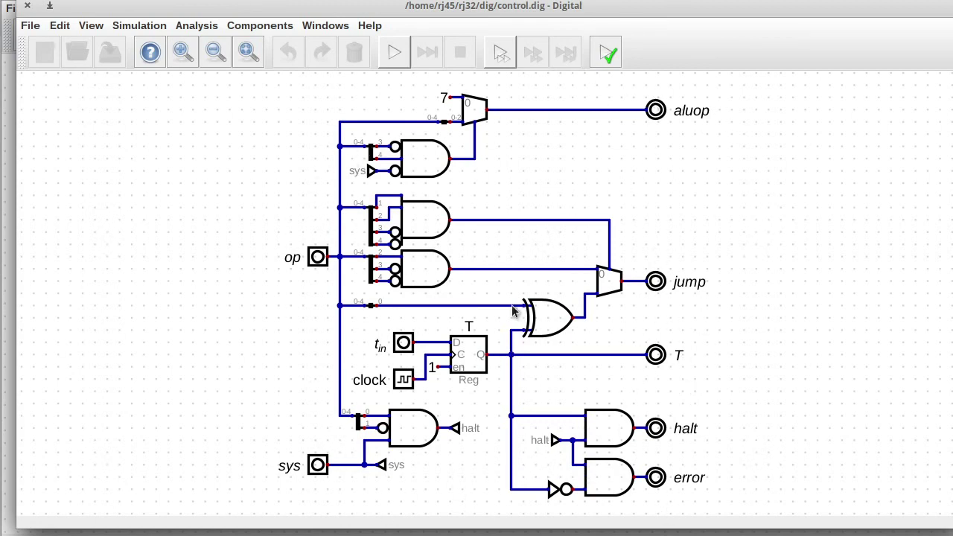
click(27, 6)
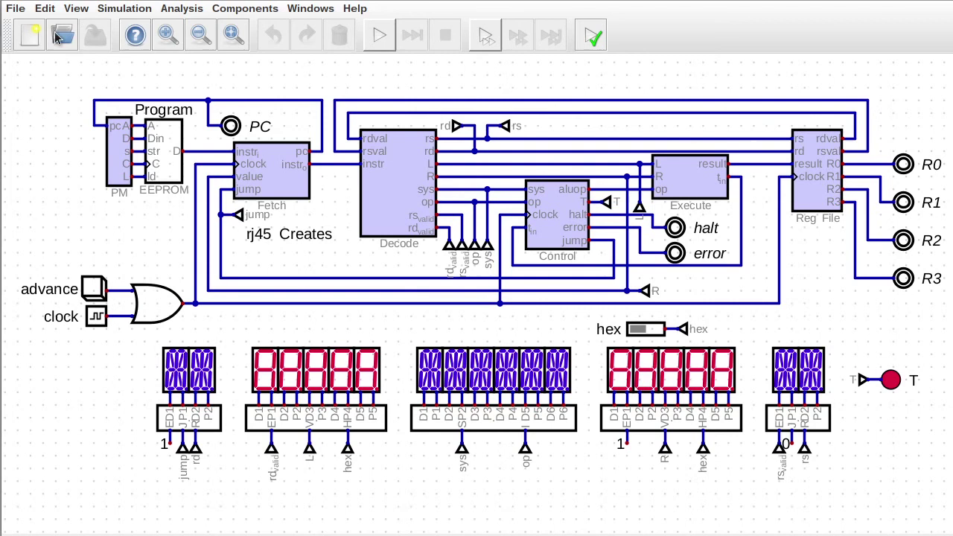
- Open the recent RJ32 test circuit and display the test data of its conditionals test case
click(16, 8)
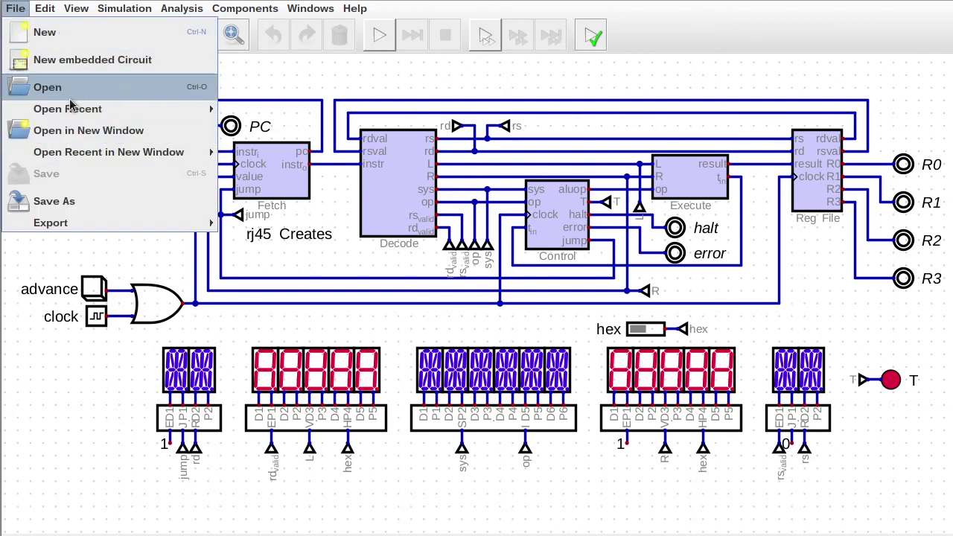
click(238, 157)
right_click(97, 412)
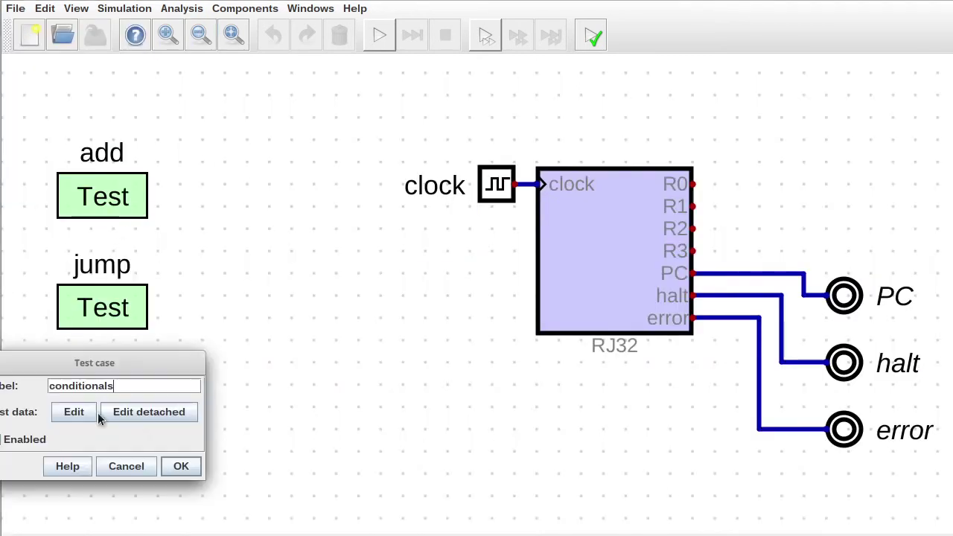
click(148, 414)
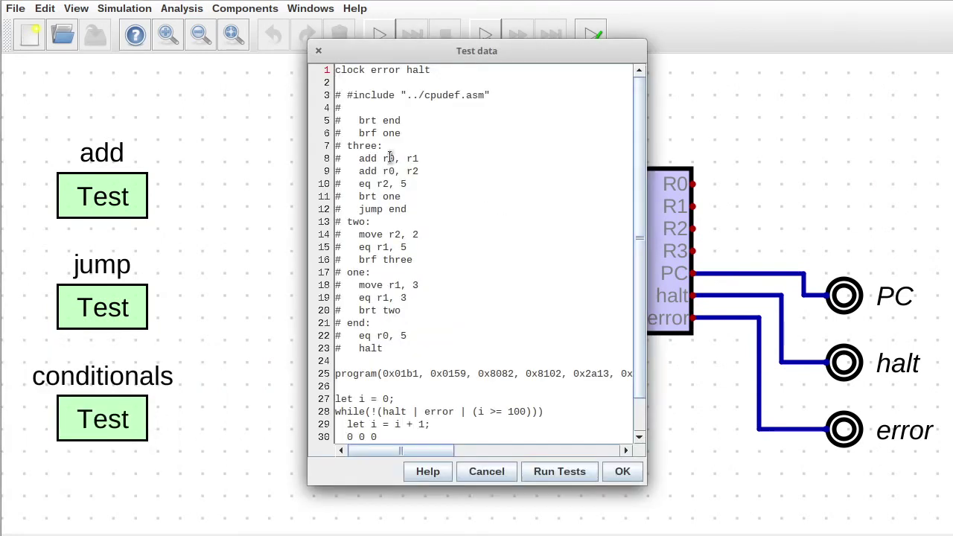
- Examine the conditionals test program's assembly, including the brt, brf and eq instructions and the block at label one
click(349, 120)
drag(359, 120, 402, 121)
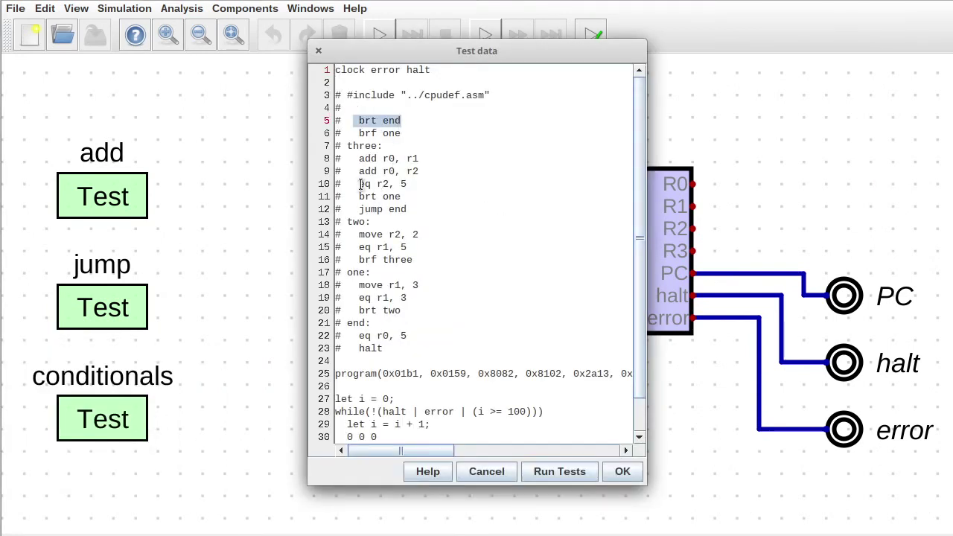
drag(359, 184, 414, 189)
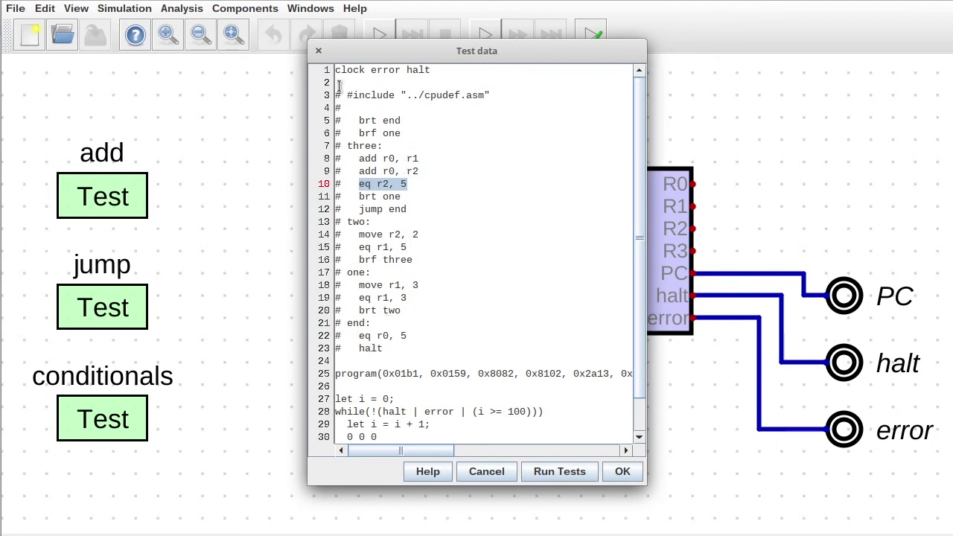
drag(416, 313, 350, 282)
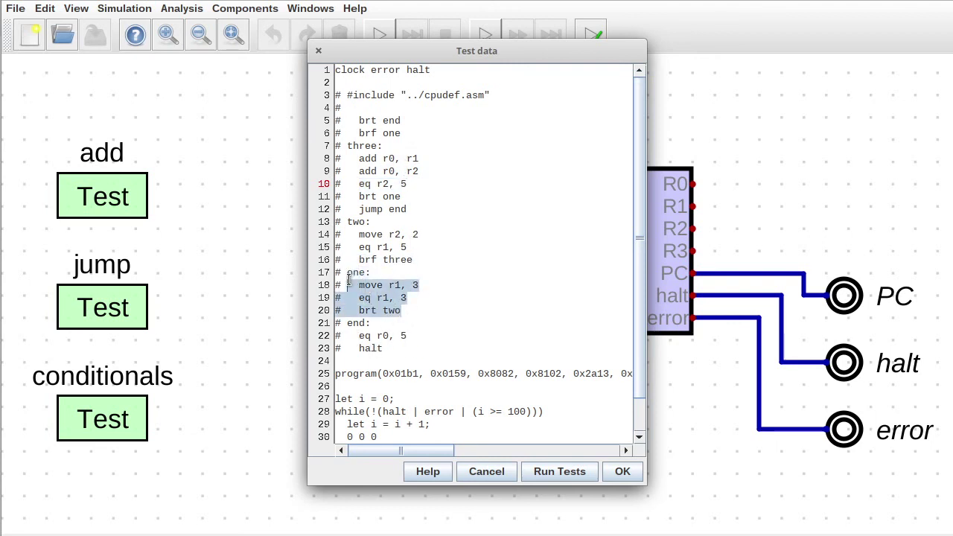
drag(354, 121, 402, 134)
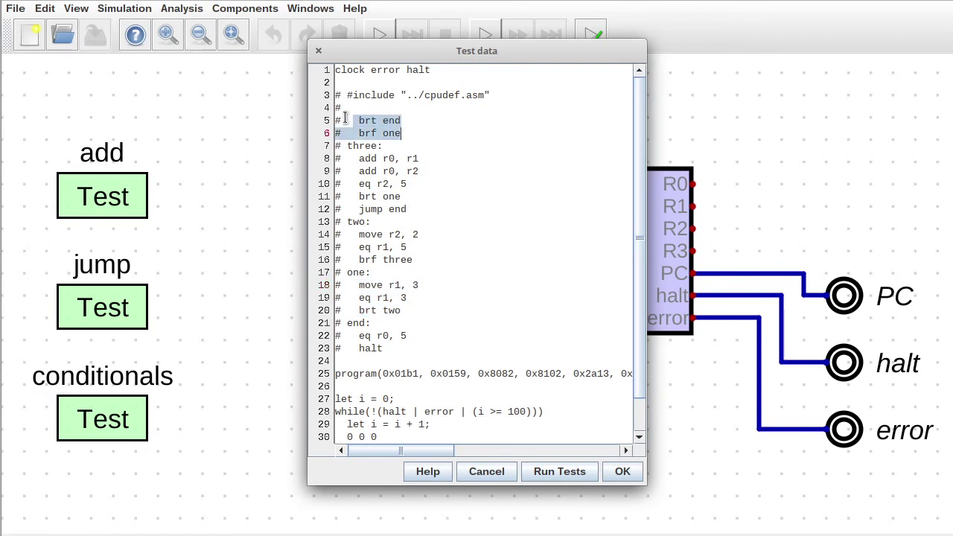
click(371, 121)
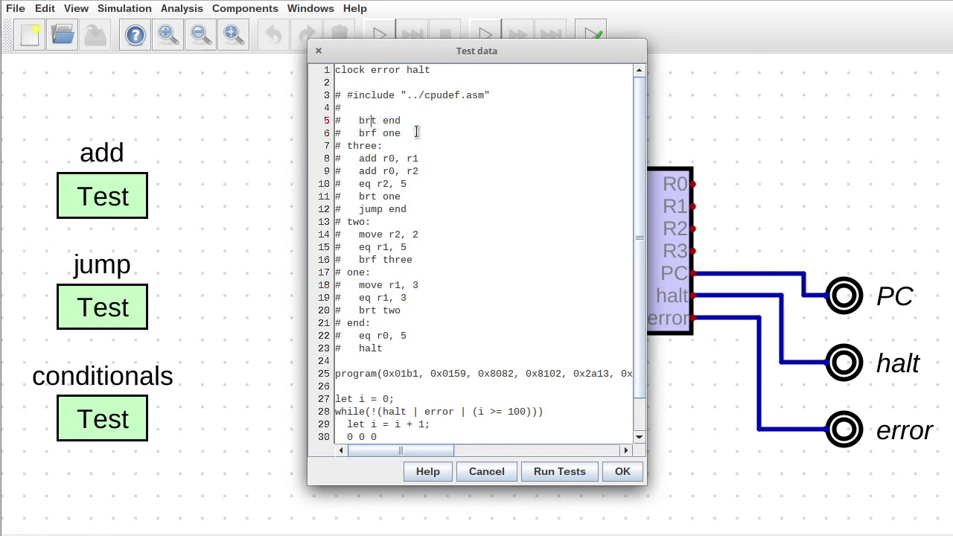
double_click(366, 120)
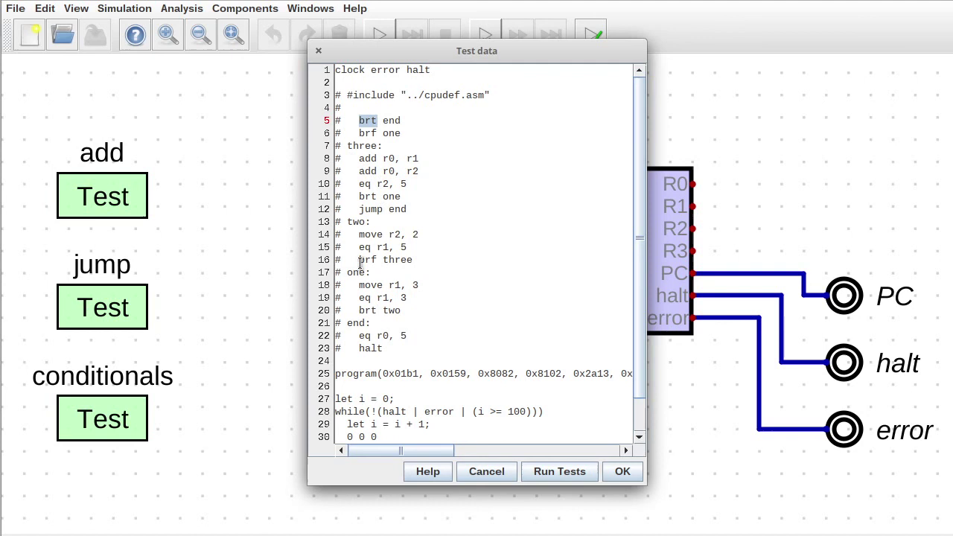
click(451, 179)
- Run the tests, review the conditionals results table, and close the results and test data windows
click(546, 472)
click(447, 141)
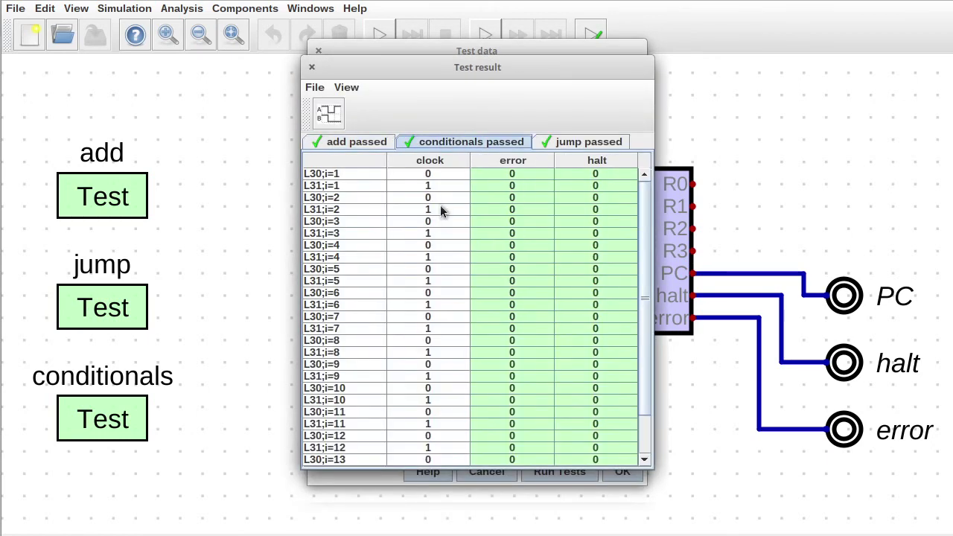
scroll(454, 257, down, 1)
scroll(454, 257, up, 1)
click(312, 67)
click(316, 52)
- Return to the recent main CPU circuit and inspect the Control block's included circuit
click(15, 8)
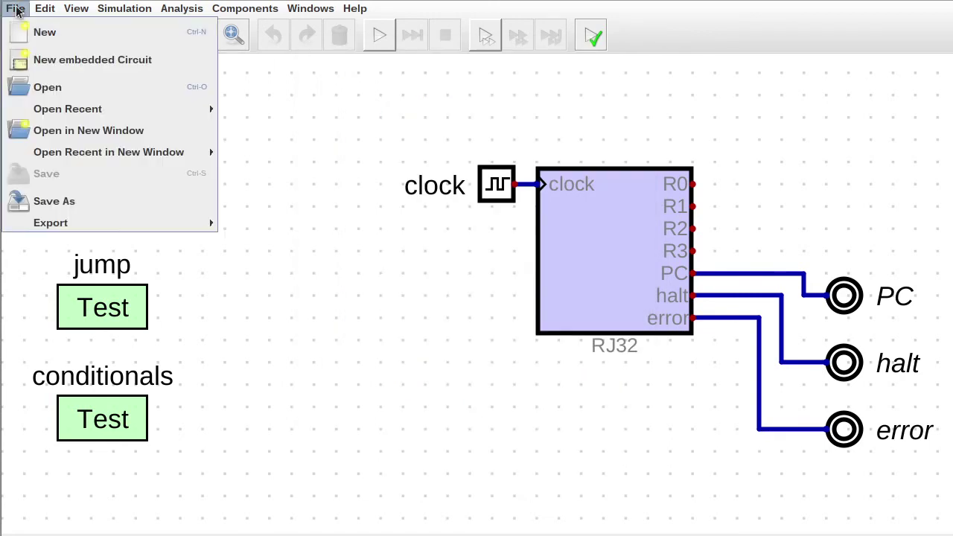
mouse_move(108, 112)
click(313, 236)
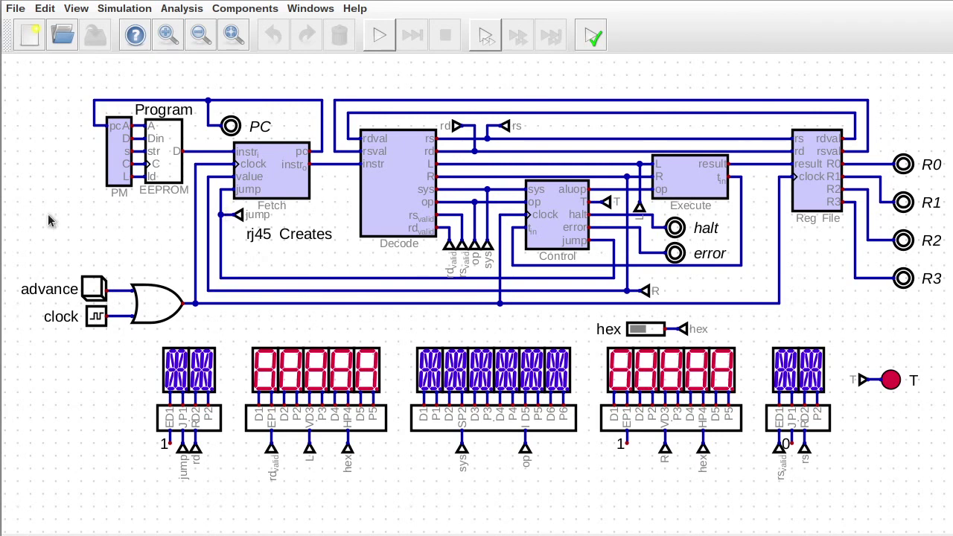
right_click(556, 221)
click(574, 268)
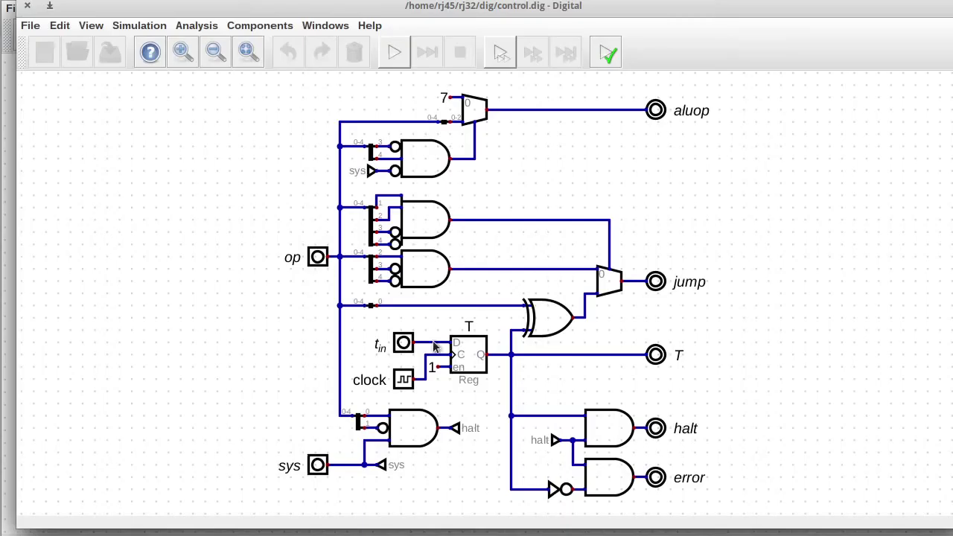
click(27, 6)
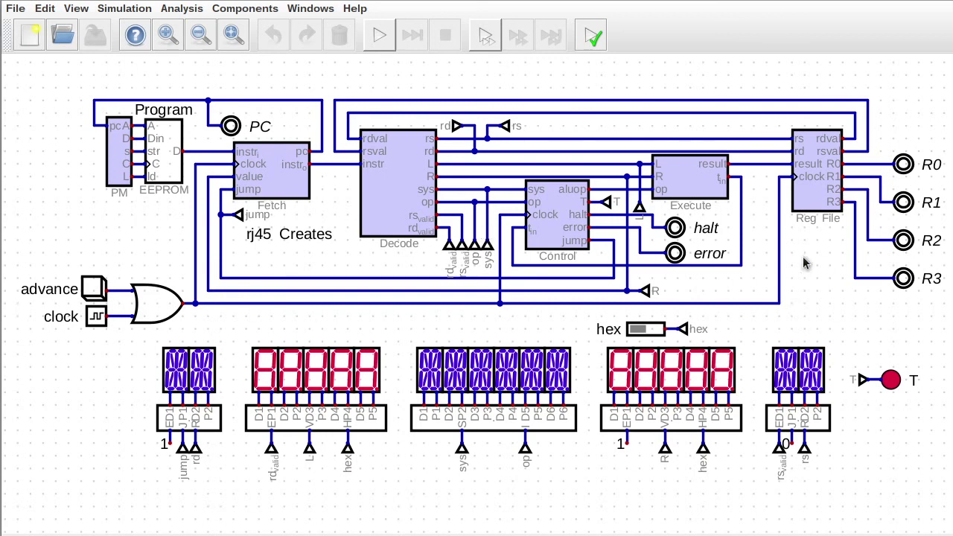
- Place a Block-RAM with separated ports below the Reg File block
click(244, 9)
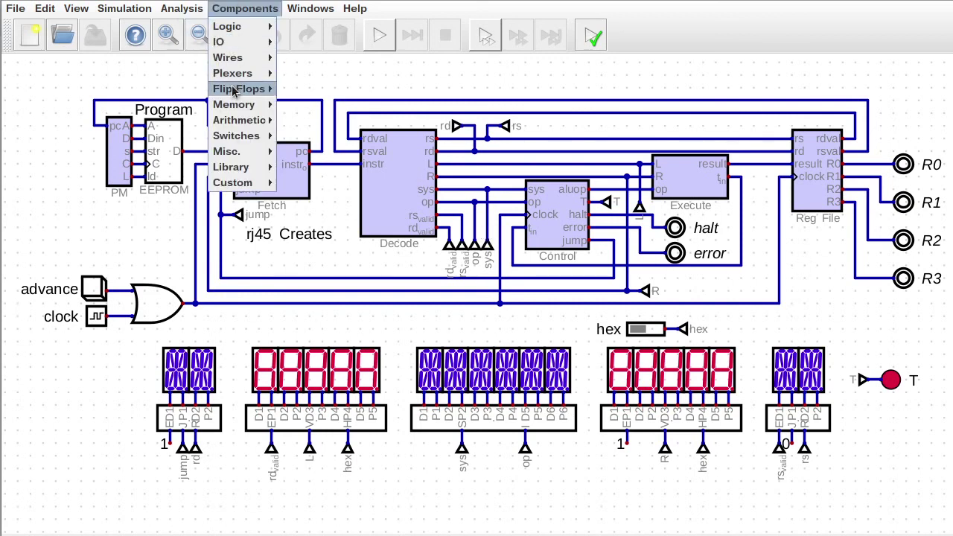
mouse_move(236, 105)
mouse_move(350, 122)
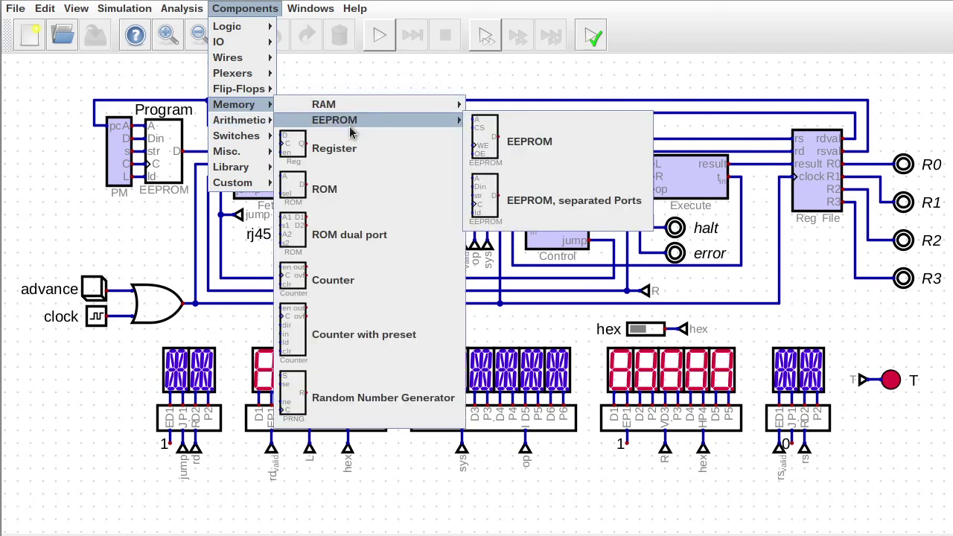
mouse_move(409, 109)
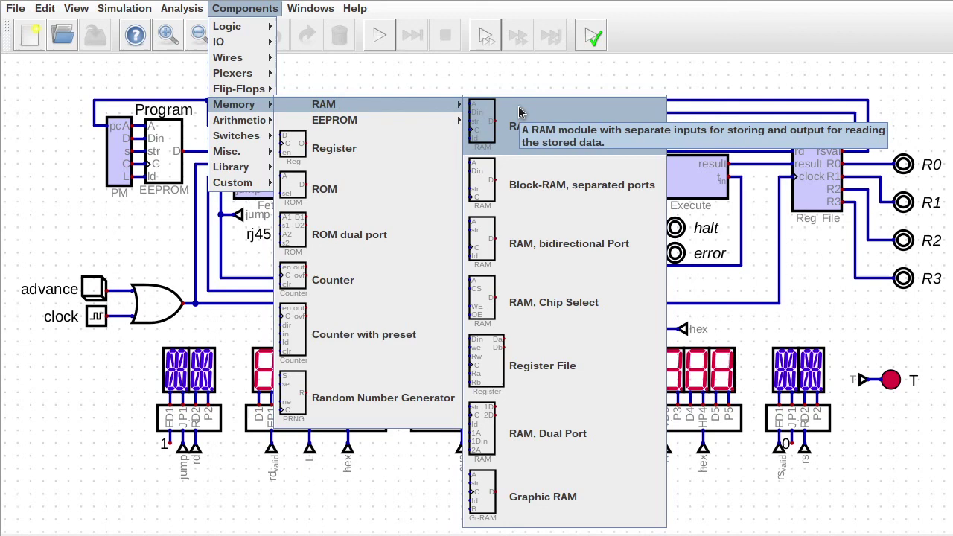
click(568, 201)
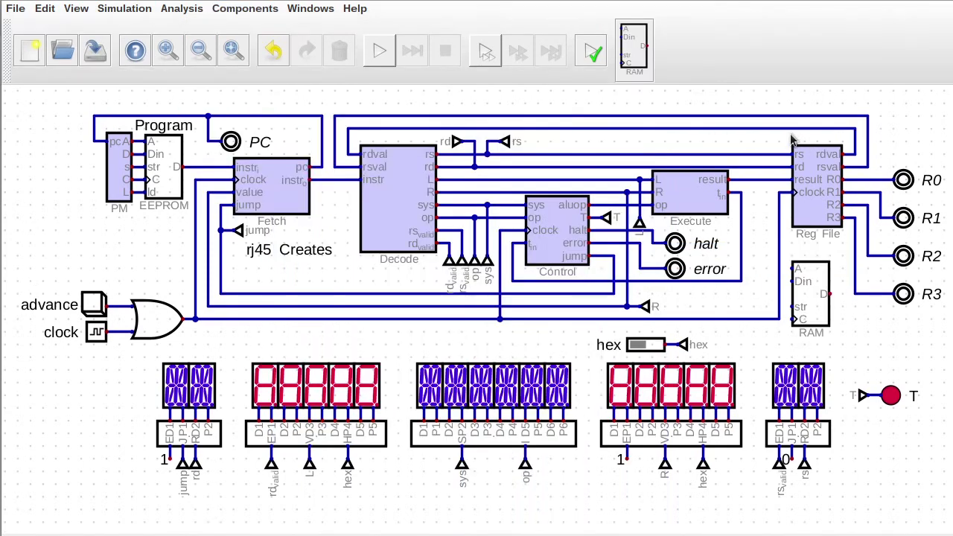
click(811, 299)
- Move the halt and error outputs from beside the Control block to below the T LED
click(676, 244)
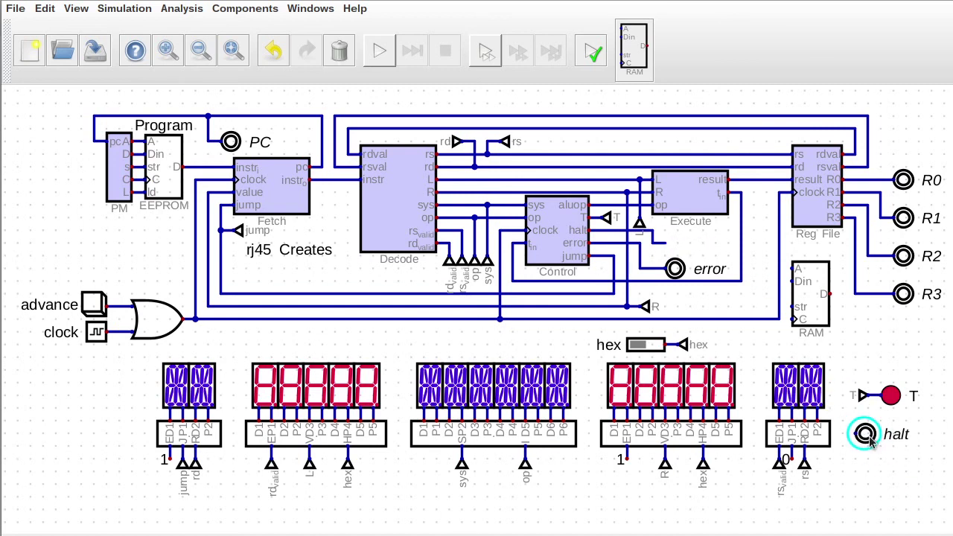
click(865, 434)
click(676, 268)
click(865, 472)
- Connect the Control block's halt port to the relocated output using halt tunnels, deleting the old halt and error wires
key(t)
click(835, 437)
text(halt)
key(Return)
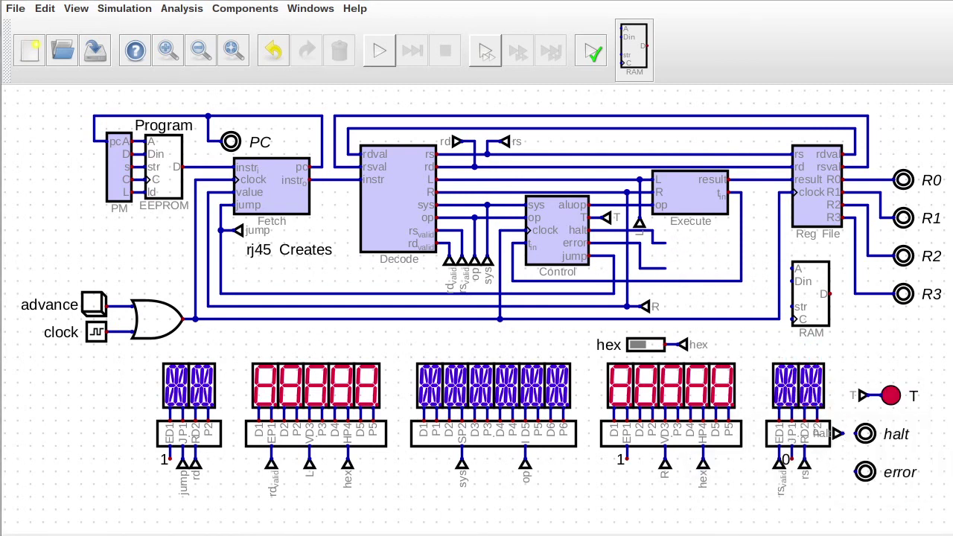
drag(587, 224, 668, 271)
key(Delete)
key(t)
click(612, 236)
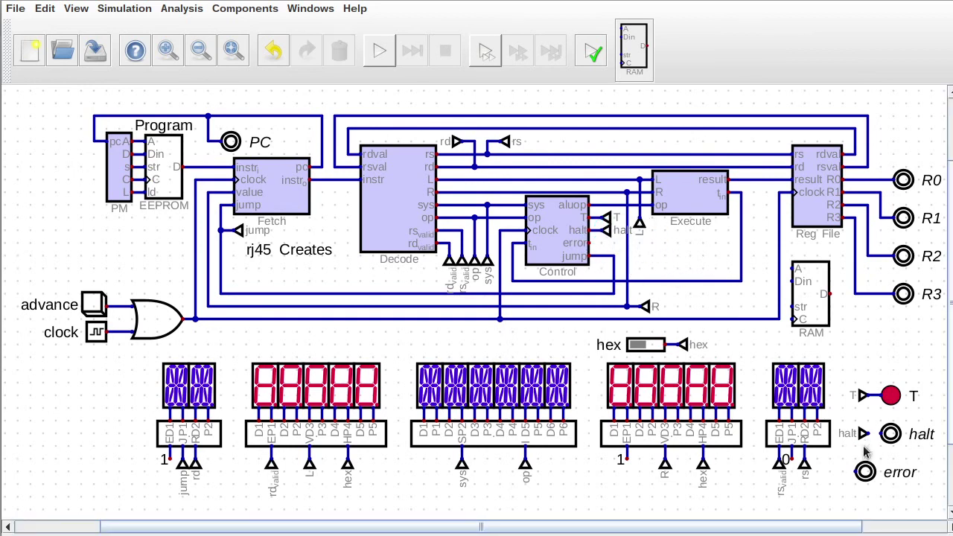
- Add tunnels labelled error at the relocated error output and at the Control block's error port
click(855, 461)
click(874, 452)
key(l)
click(872, 472)
right_click(868, 472)
key(BackSpace)
key(BackSpace)
key(BackSpace)
key(BackSpace)
text(error)
key(Return)
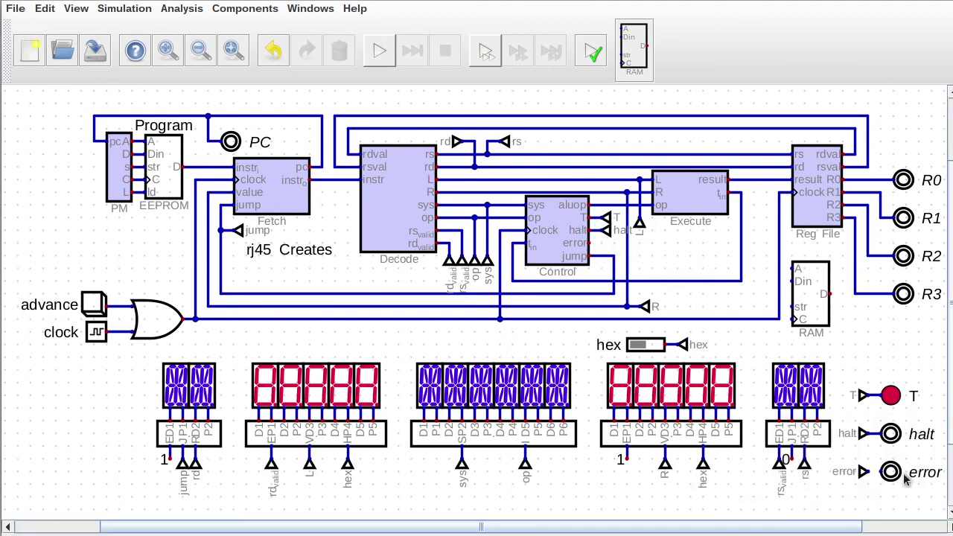
key(ctrl+v)
click(607, 243)
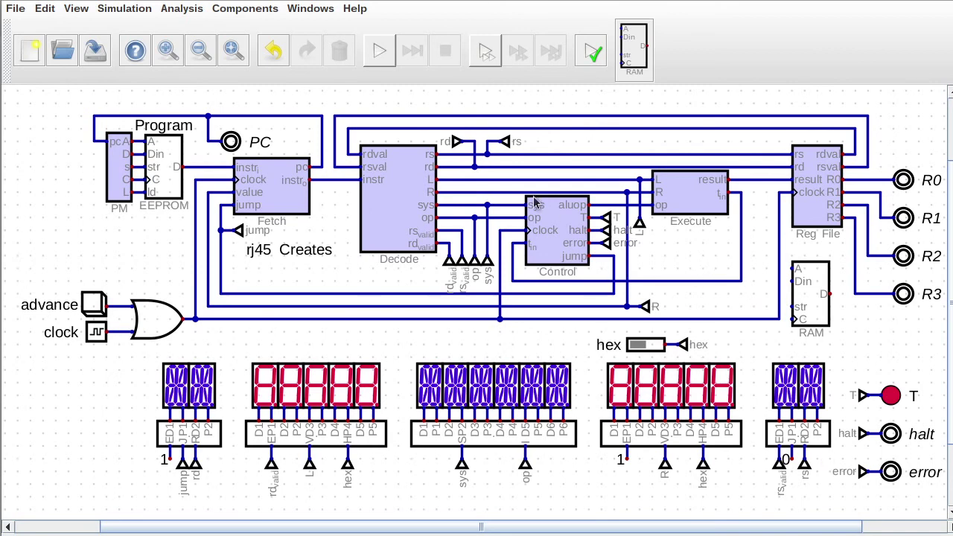
- Shift the Reg File block, its R0 to R3 outputs and the RAM rightward, away from the Execute block
drag(753, 85, 950, 362)
drag(895, 338, 947, 338)
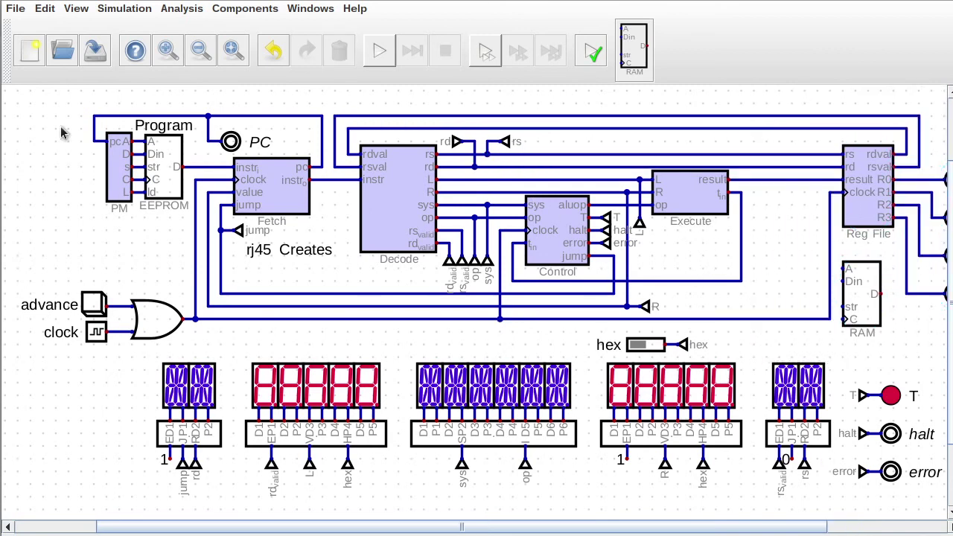
scroll(290, 222, down, 1)
- Create a new embedded circuit and save it as memaccess in the dig folder
click(16, 8)
click(44, 67)
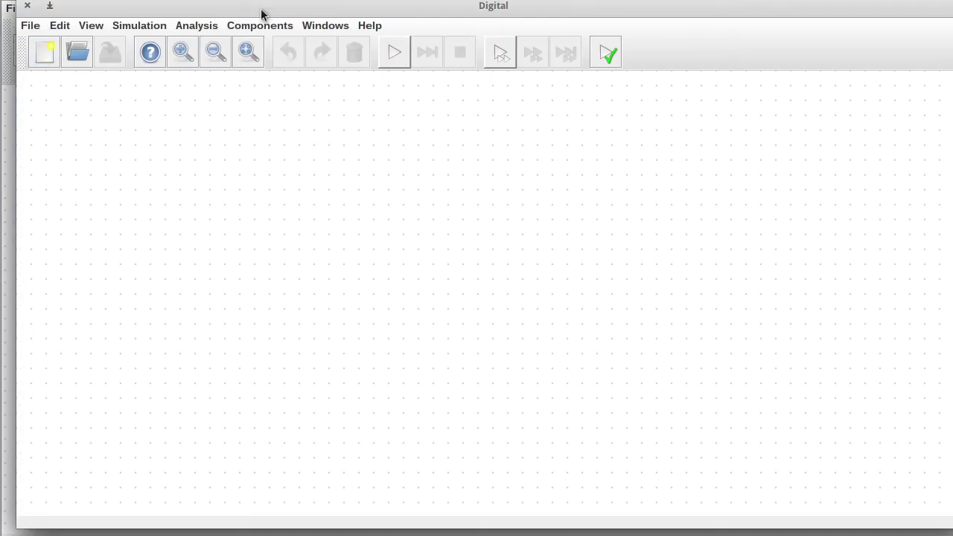
drag(320, 11, 301, 18)
click(6, 33)
click(51, 226)
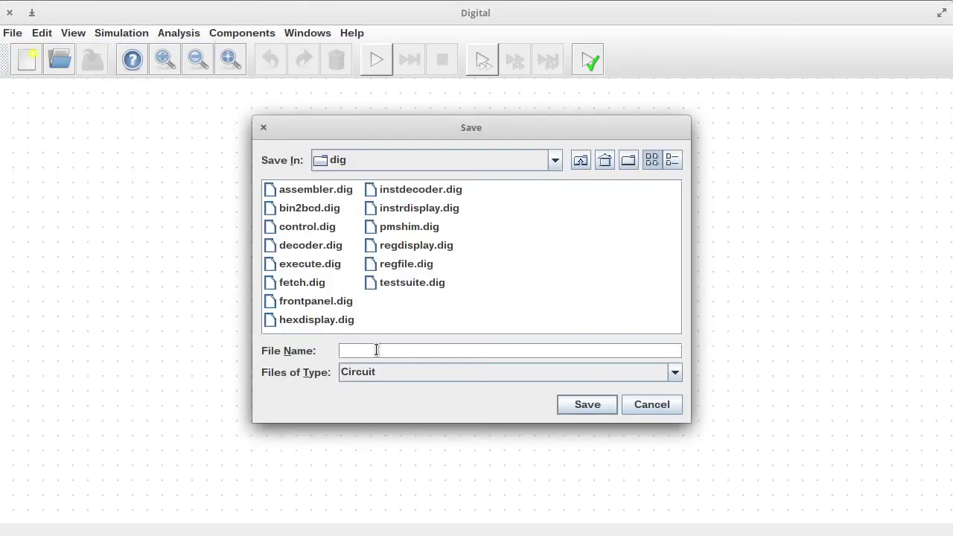
text(memaccess)
click(599, 405)
- Set a pale lavender background colour in the memaccess circuit's specific settings and save the circuit
click(43, 35)
click(61, 88)
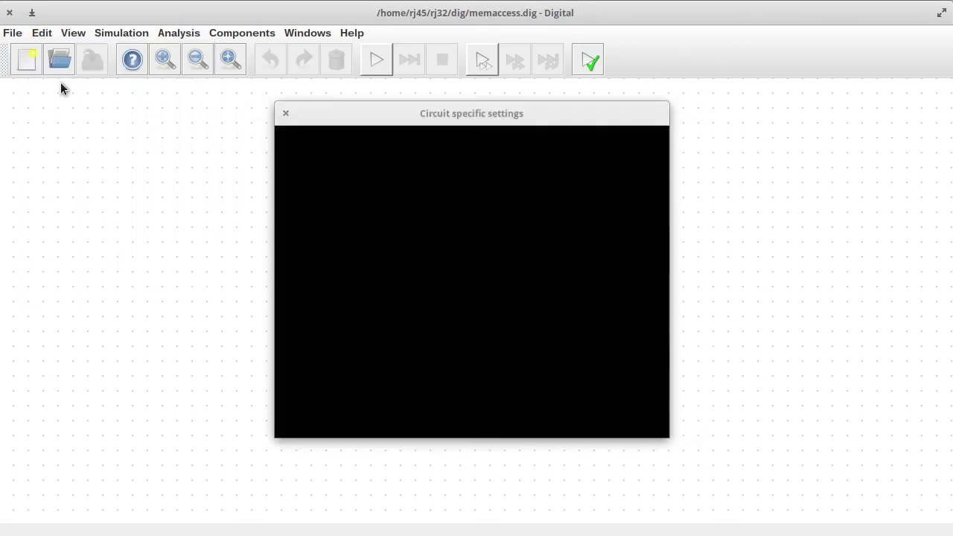
click(660, 182)
click(436, 293)
click(424, 200)
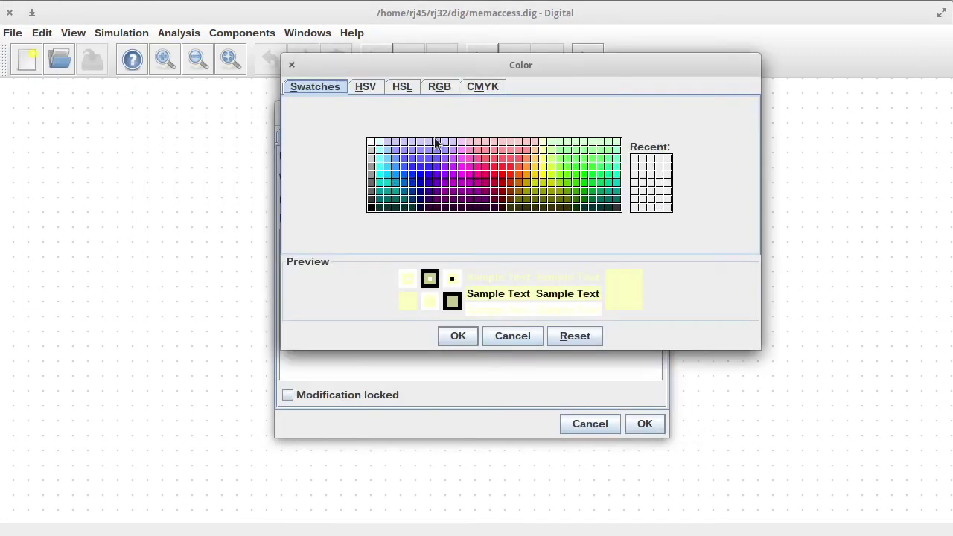
click(436, 142)
click(458, 336)
click(350, 132)
click(292, 131)
click(645, 424)
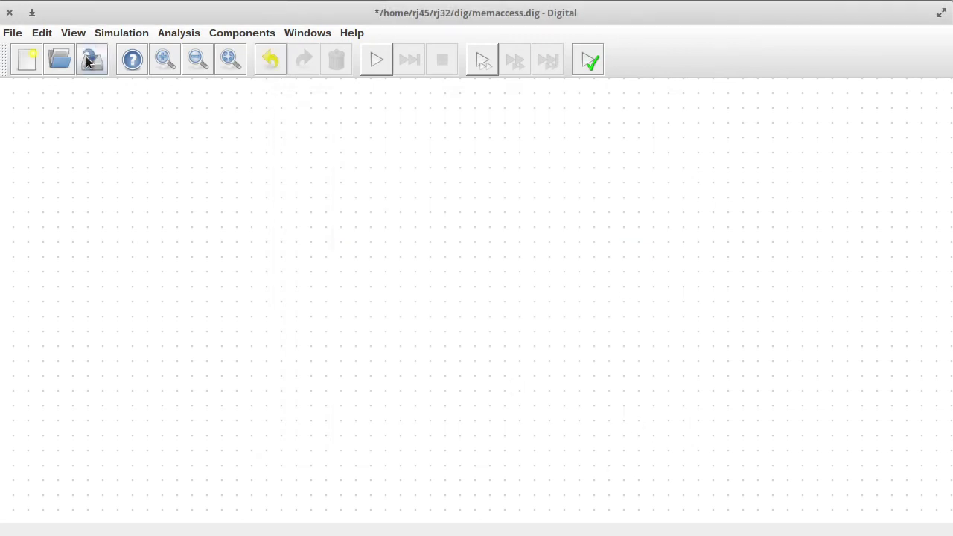
click(87, 62)
- Place an input component in the upper part of the empty memaccess circuit
click(242, 33)
mouse_move(213, 66)
click(298, 98)
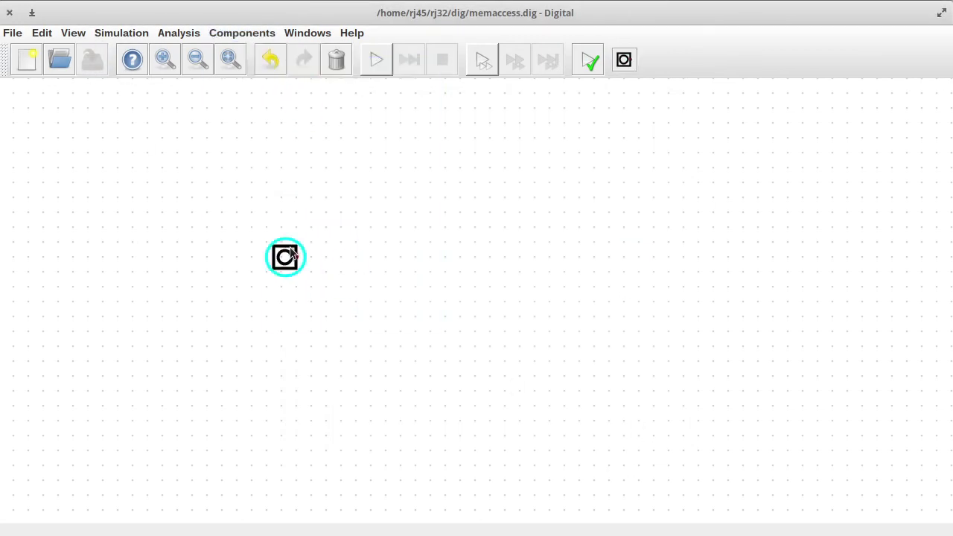
click(293, 224)
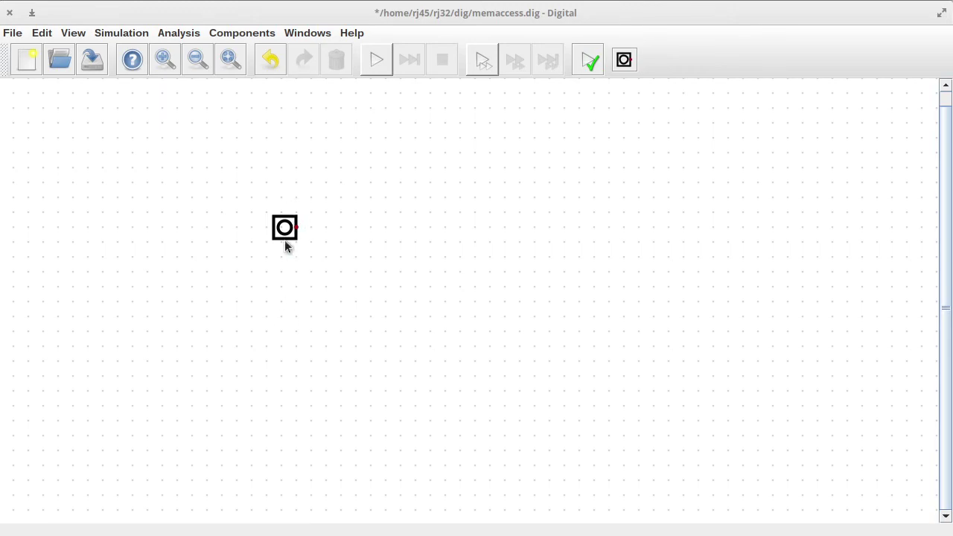
- Place a RAM with A, Din, str and C inputs to the right of the input component as a pin reference
click(238, 34)
mouse_move(231, 129)
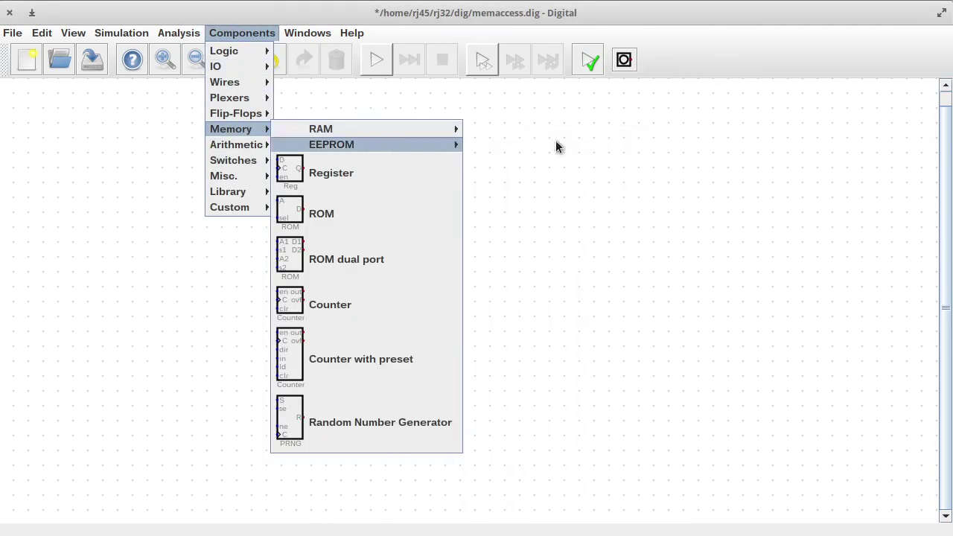
mouse_move(387, 129)
click(511, 209)
click(595, 273)
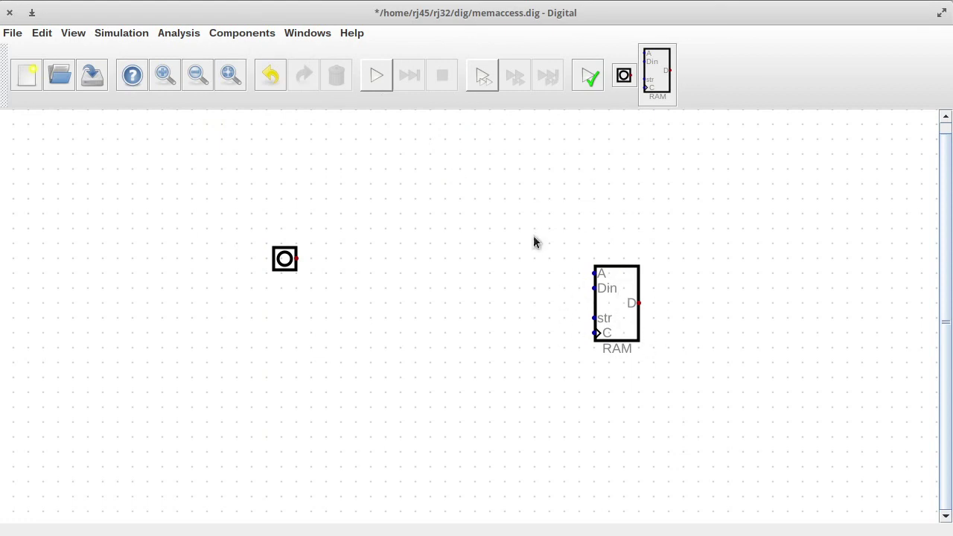
- Place an output just left of the RAM, label it A and set it to 16 data bits
click(246, 34)
mouse_move(238, 67)
click(304, 67)
click(535, 256)
right_click(532, 261)
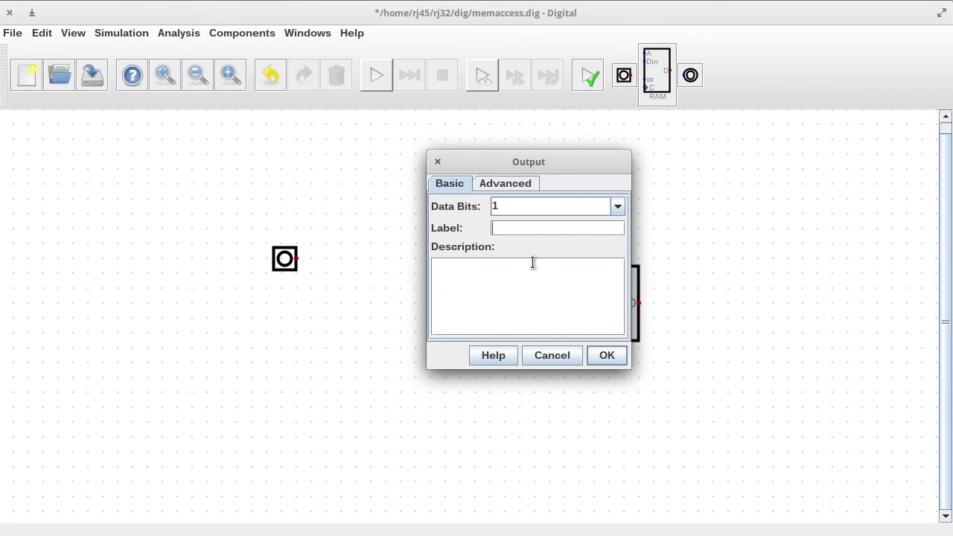
text(A)
click(617, 207)
scroll(523, 302, down, 3)
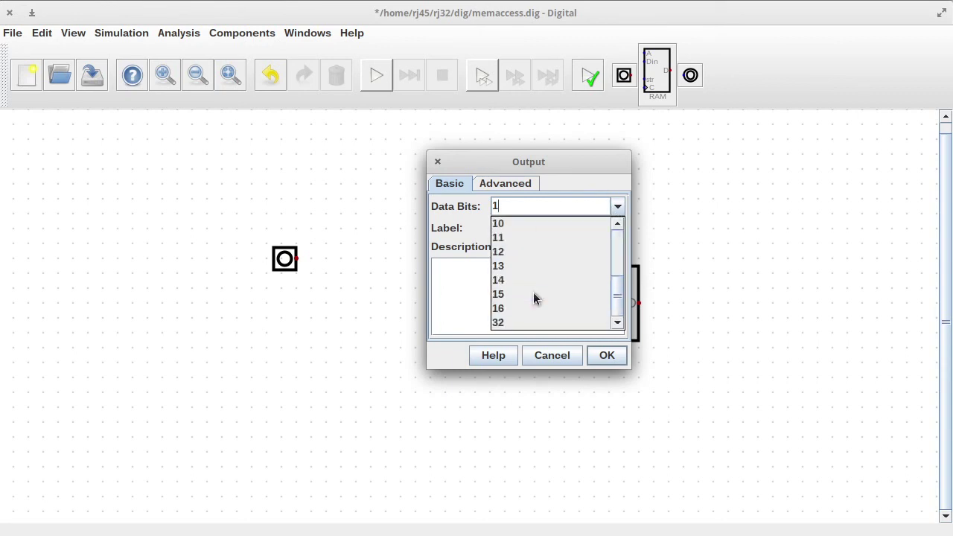
click(533, 297)
click(603, 354)
- Duplicate output A directly below itself and label the copy D_in
drag(485, 228, 551, 289)
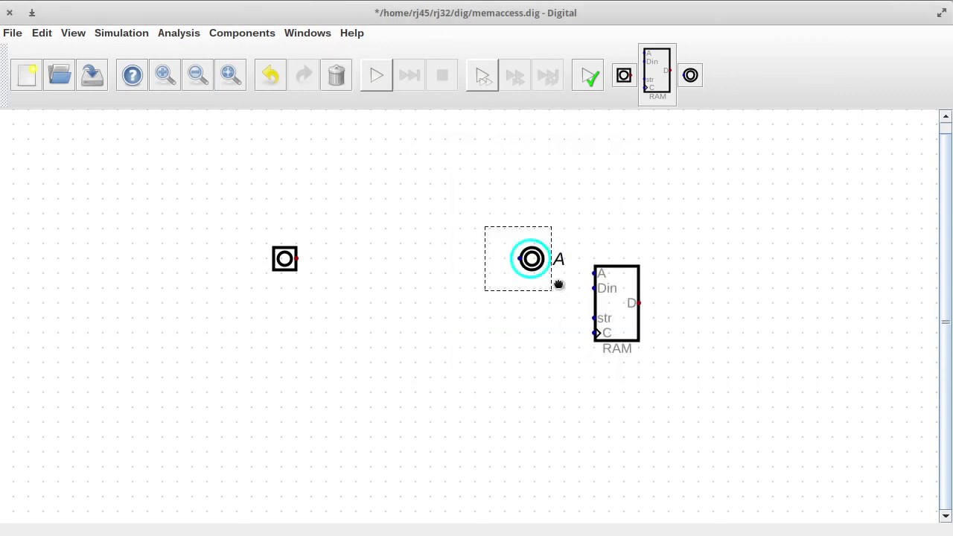
key(ctrl+d)
click(532, 287)
right_click(532, 287)
drag(506, 254, 458, 249)
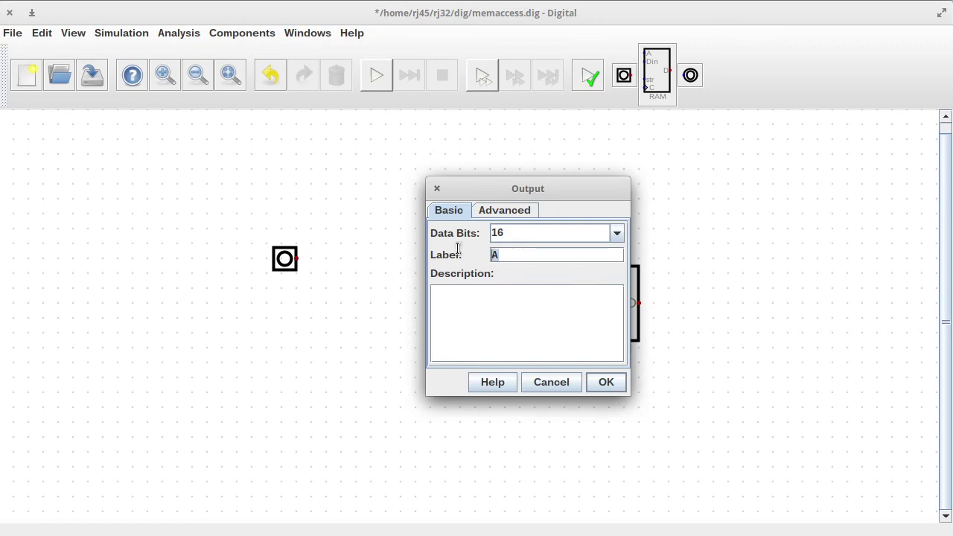
text(D_in)
key(Return)
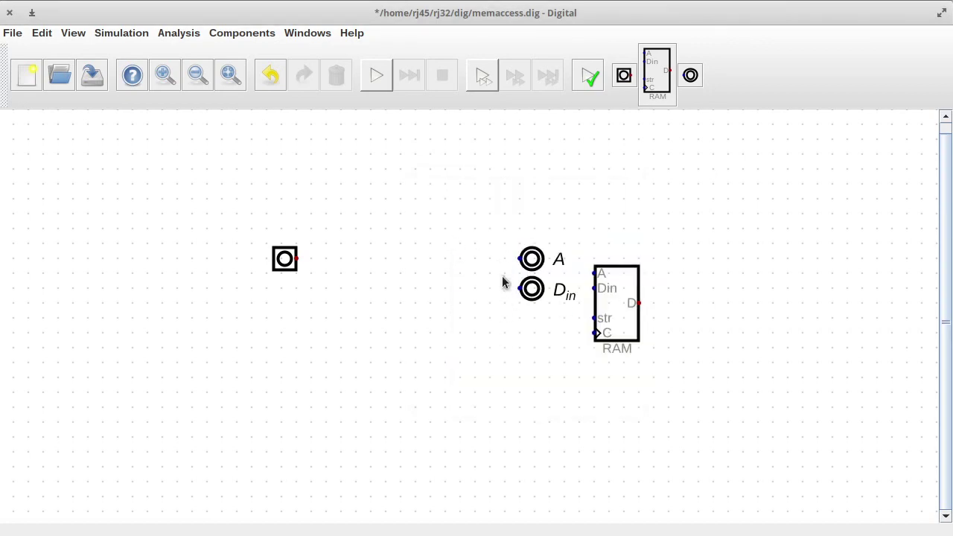
- Place another output below the D_in output and label it str
click(691, 76)
click(532, 318)
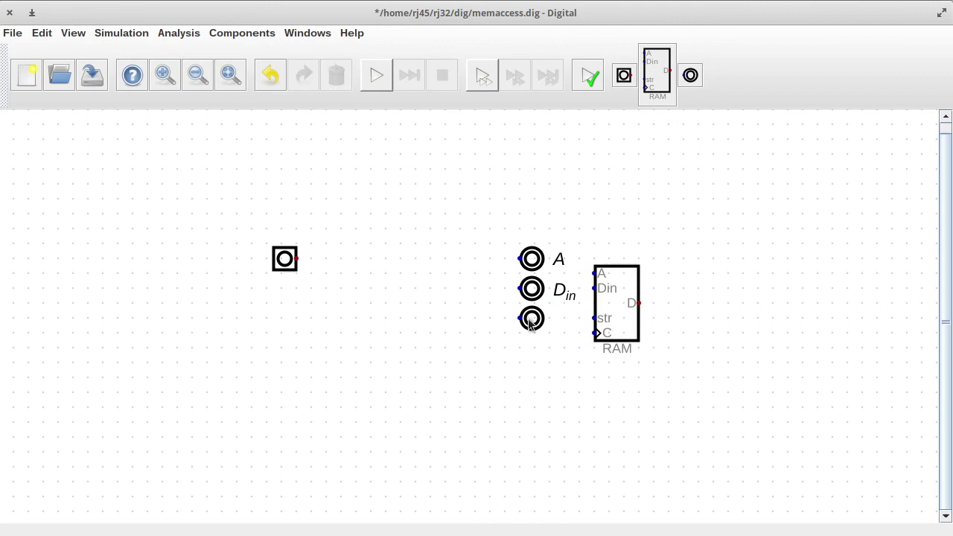
right_click(532, 318)
text(str)
key(Return)
- Set the existing input to 16 data bits and label it D
right_click(287, 265)
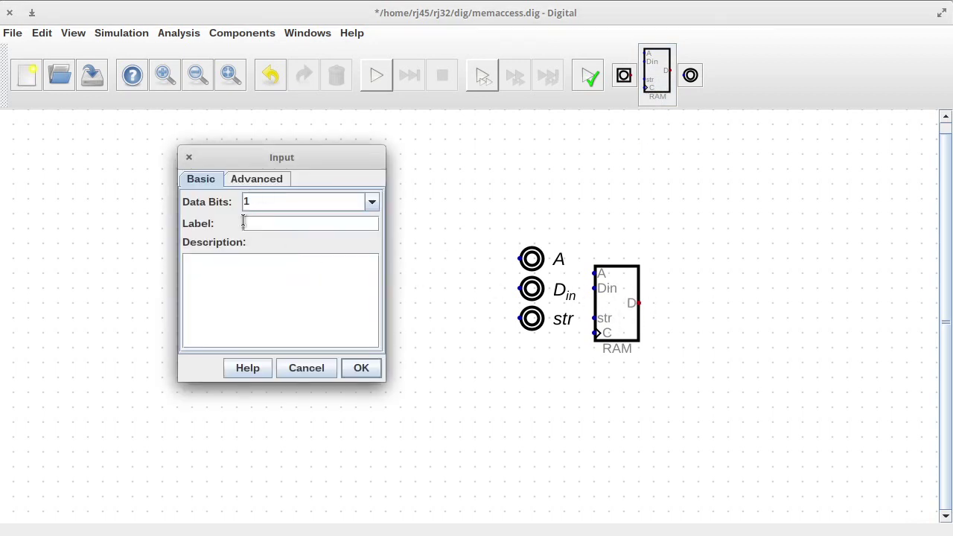
double_click(267, 200)
text(16)
key(Tab)
text(D)
click(360, 369)
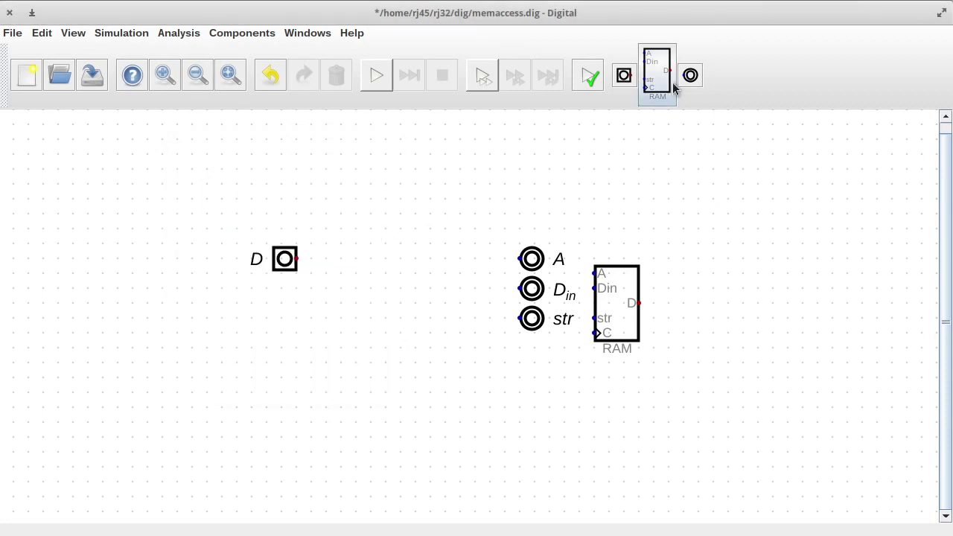
- Place an input above D, label it result and set it to 16 data bits
click(690, 75)
click(285, 228)
right_click(285, 228)
click(273, 172)
text(result)
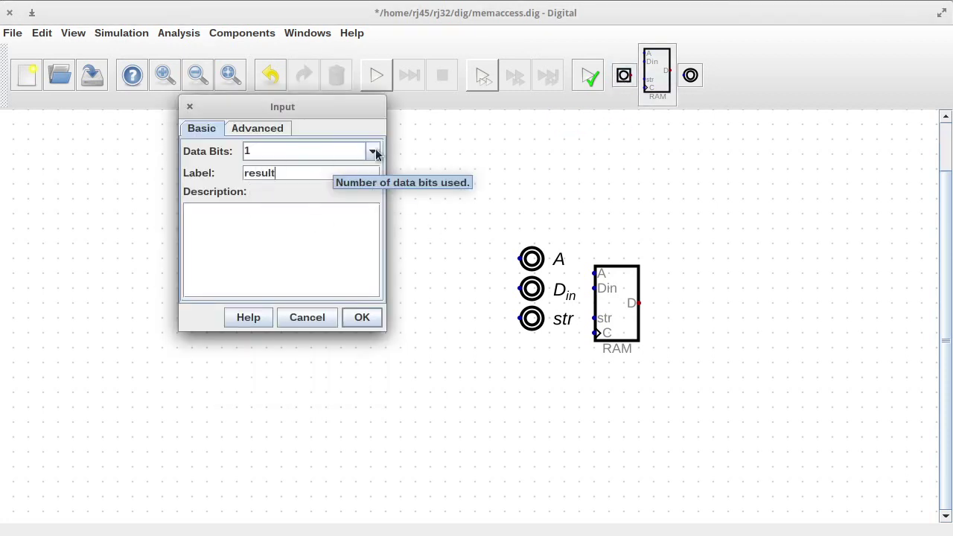
click(374, 152)
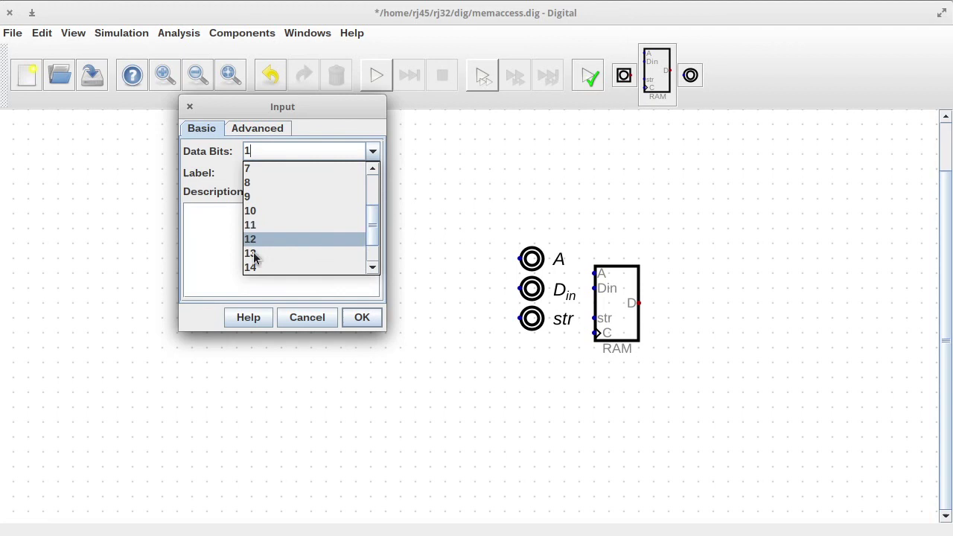
scroll(253, 256, down, 1)
click(261, 253)
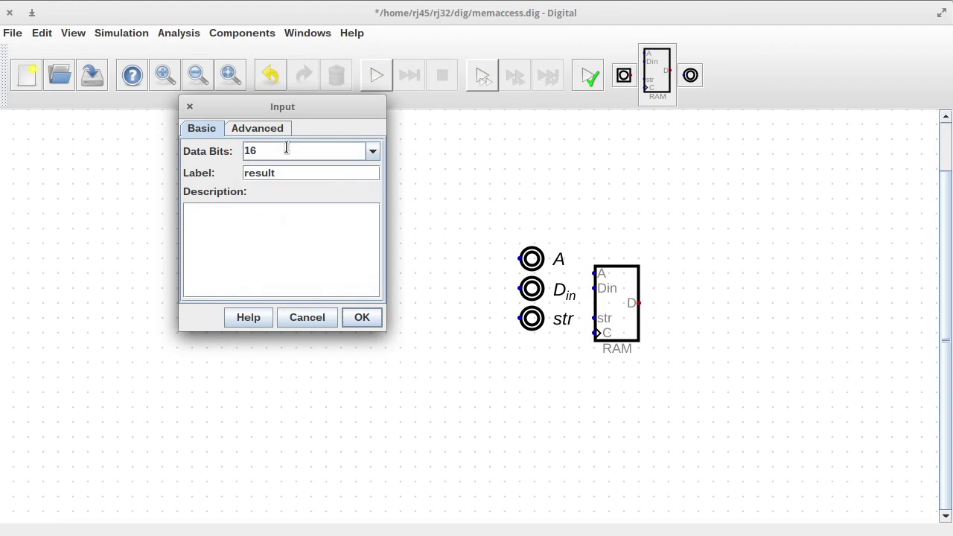
click(355, 316)
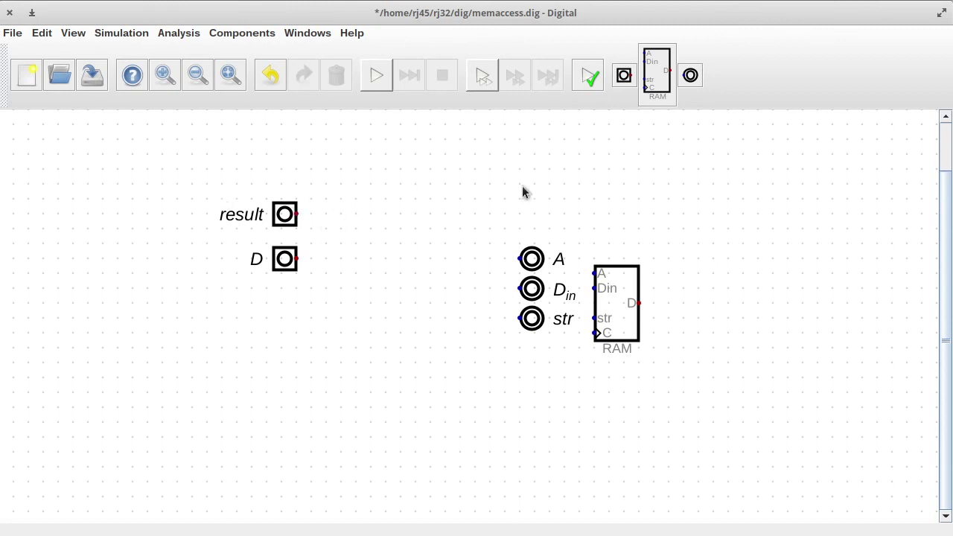
- Place a 16-bit output labelled wrval above output A, and remove the RAM from the circuit
click(690, 75)
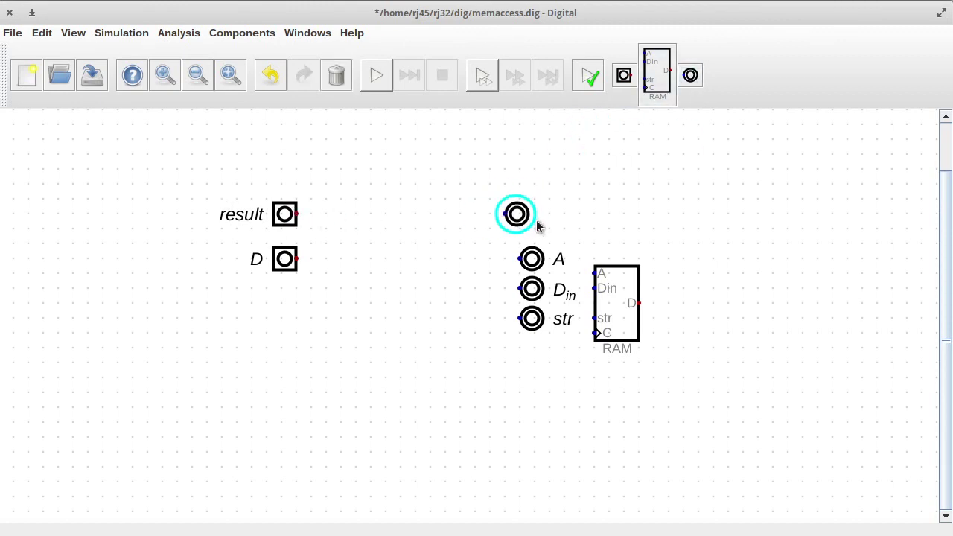
click(533, 217)
right_click(533, 216)
text(wrval)
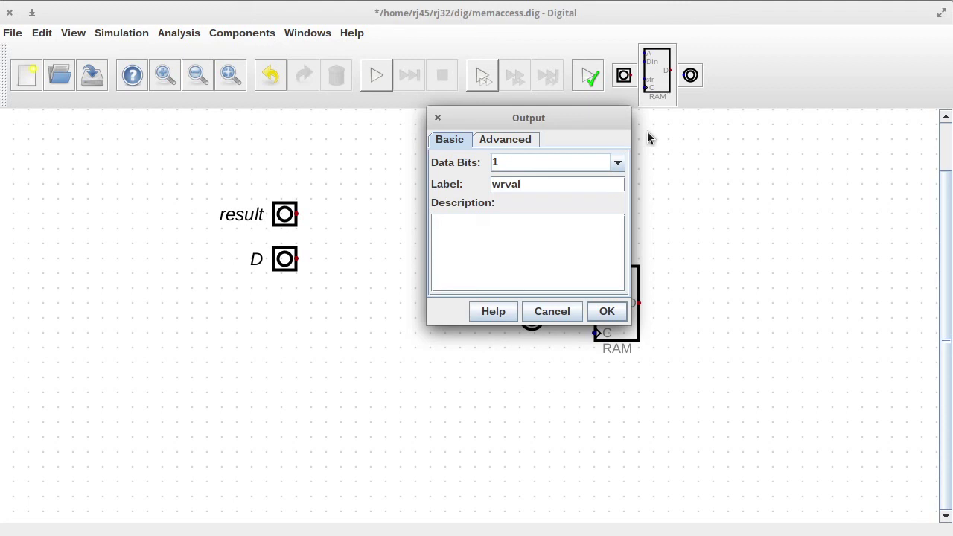
click(529, 161)
text(6)
click(609, 313)
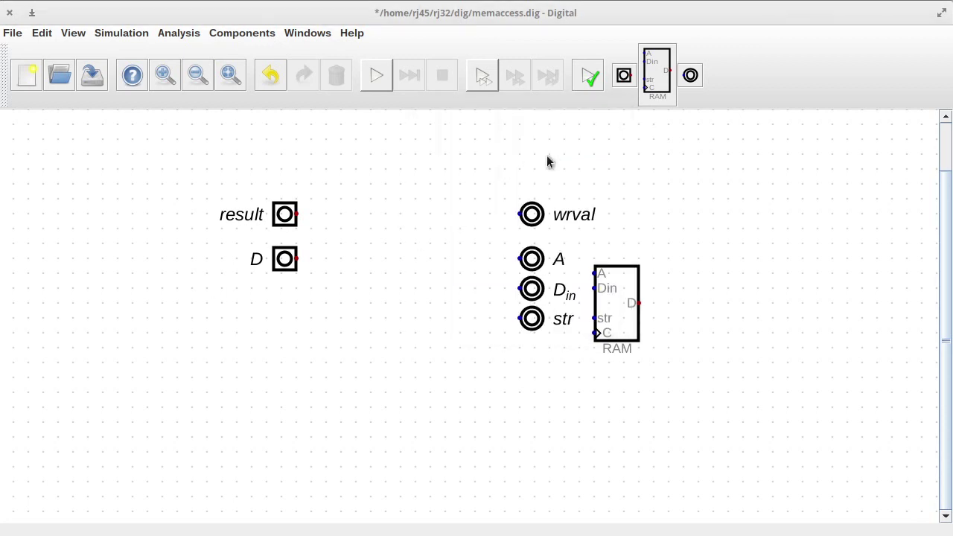
key(Escape)
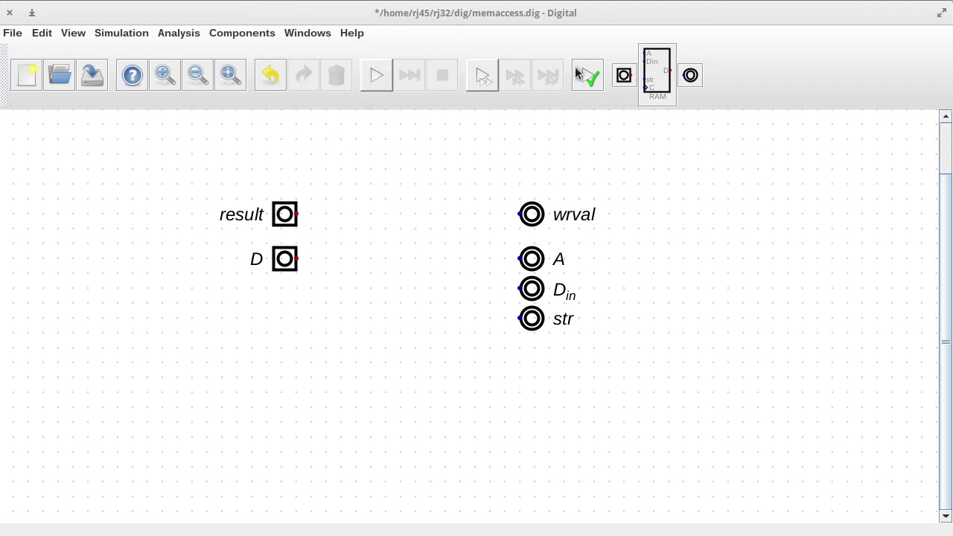
- Place an input below D, leaving a gap, and label it mem
click(624, 75)
click(283, 339)
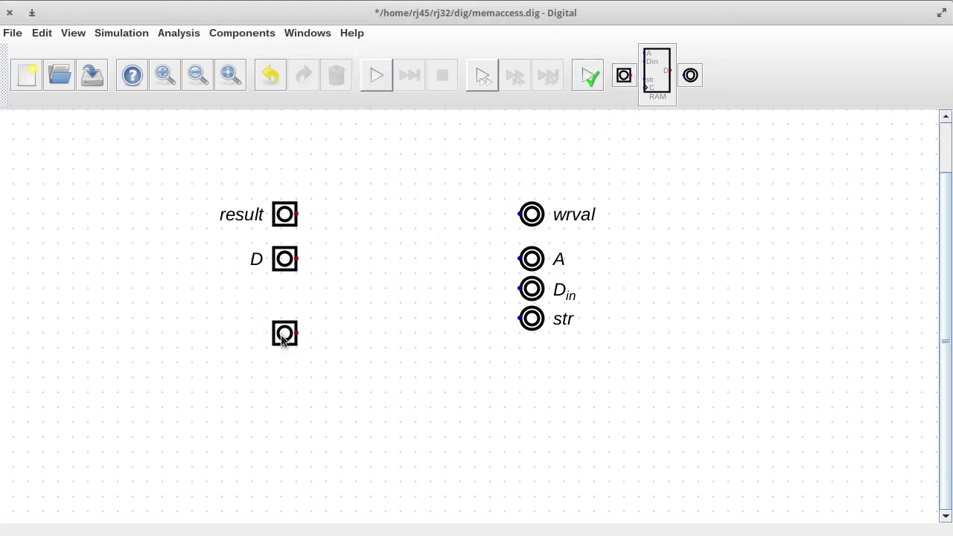
right_click(284, 340)
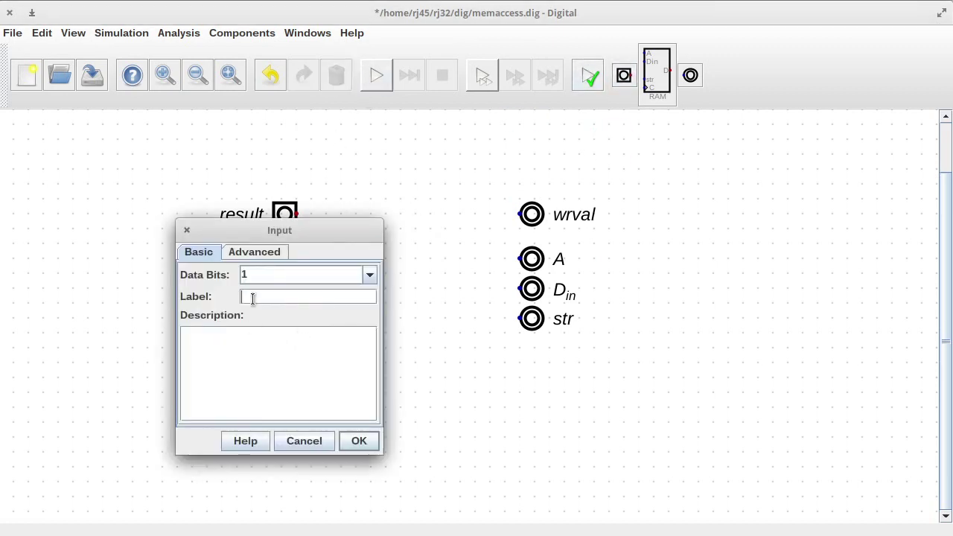
click(255, 297)
text(mem)
key(Return)
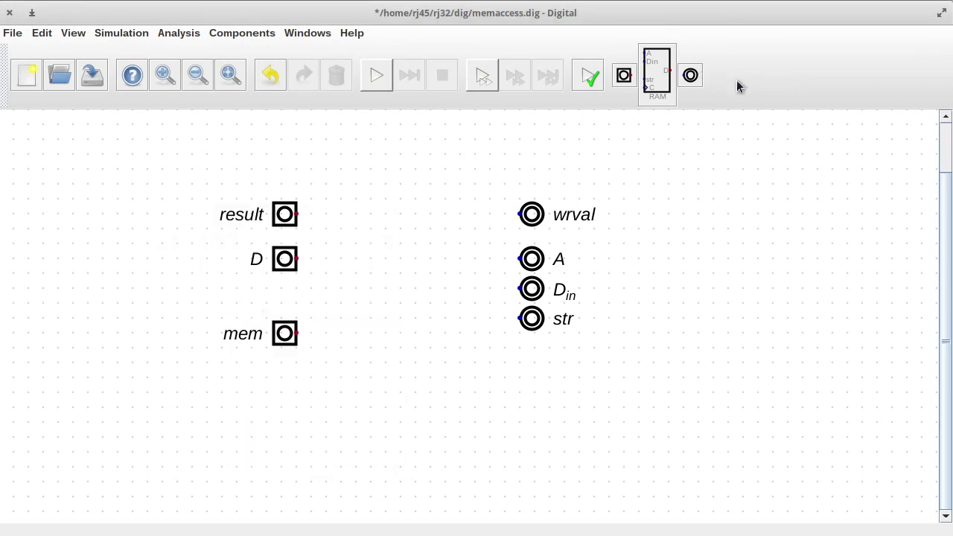
- Place an input below mem, label it memop and set it to 2 data bits
click(624, 75)
click(287, 376)
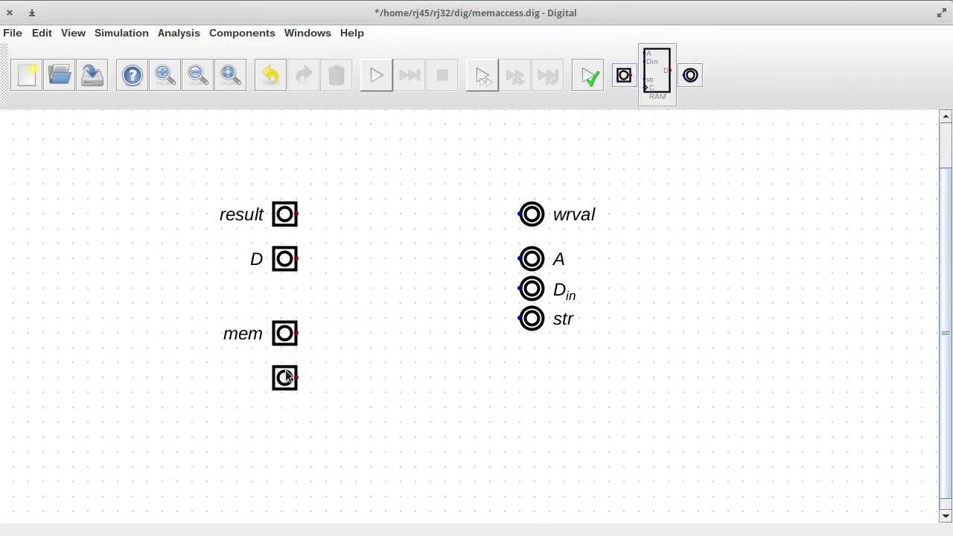
right_click(283, 378)
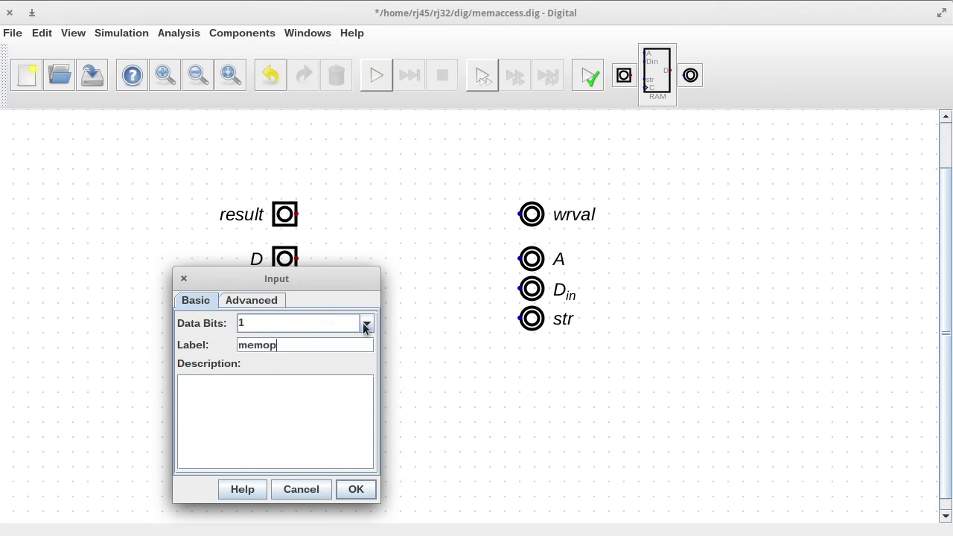
click(365, 325)
click(264, 354)
click(355, 484)
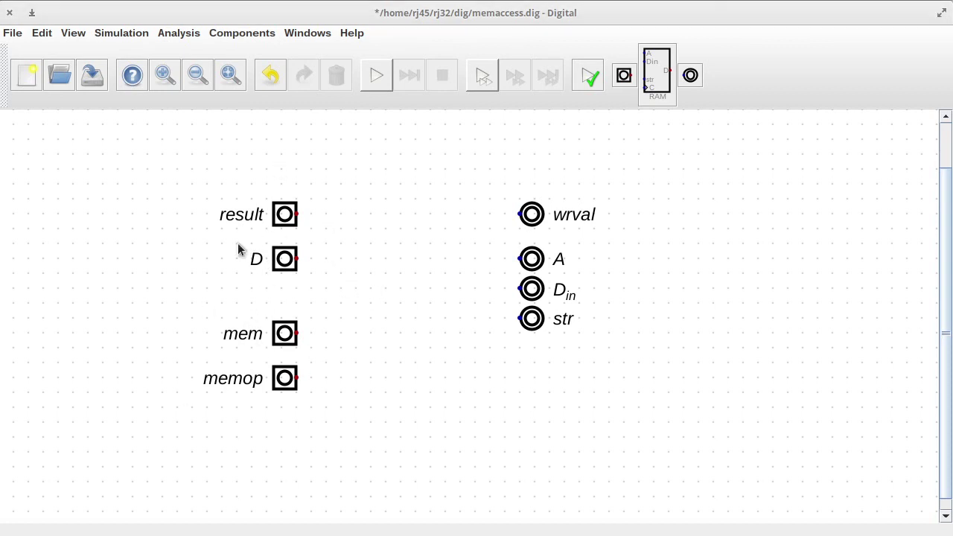
- Place a multiplexer between the result input and the wrval output, and move input D below memop
click(242, 33)
mouse_move(227, 98)
click(315, 108)
click(416, 246)
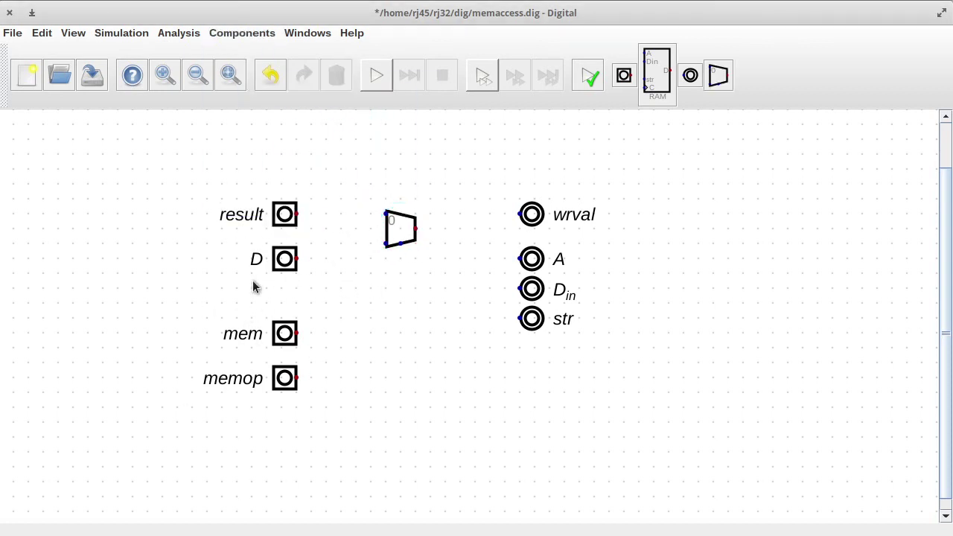
drag(279, 262, 280, 441)
- Wire mem to the multiplexer's selector and set the multiplexer's number of selector bits to 2
drag(279, 336, 401, 245)
right_click(400, 234)
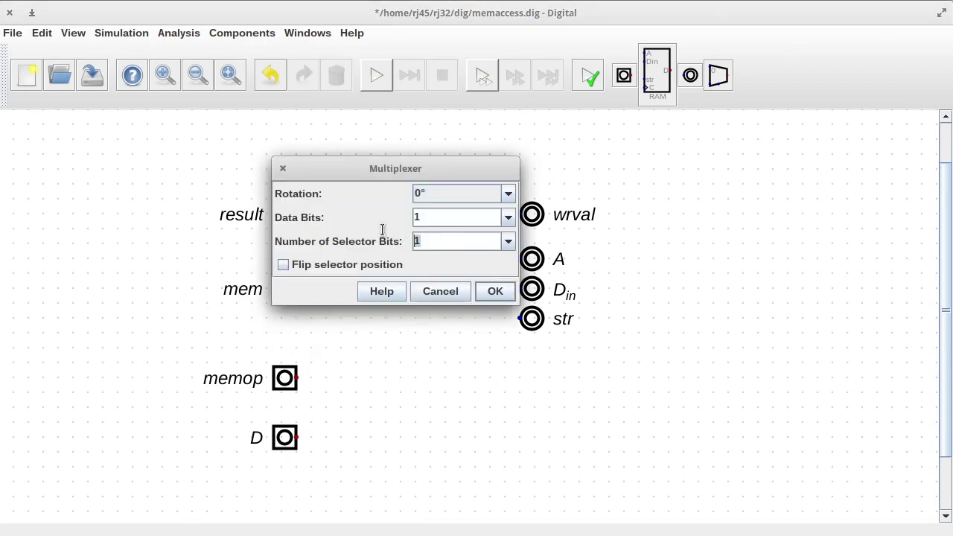
click(498, 291)
drag(247, 243, 399, 264)
key(Delete)
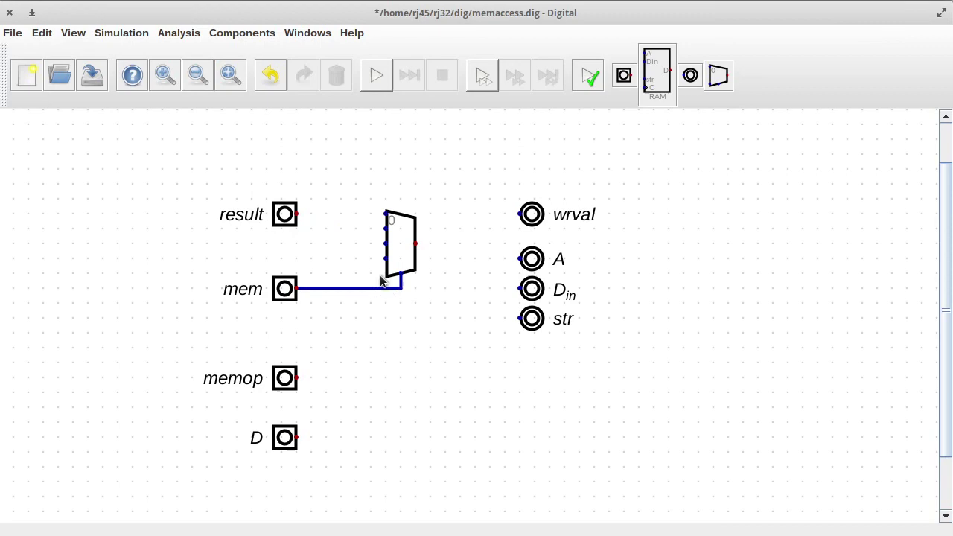
- Move mem down and insert a splitter/merger below the multiplexer that merges two single bits into its 2-bit selector
drag(355, 293, 373, 326)
click(238, 33)
mouse_move(223, 79)
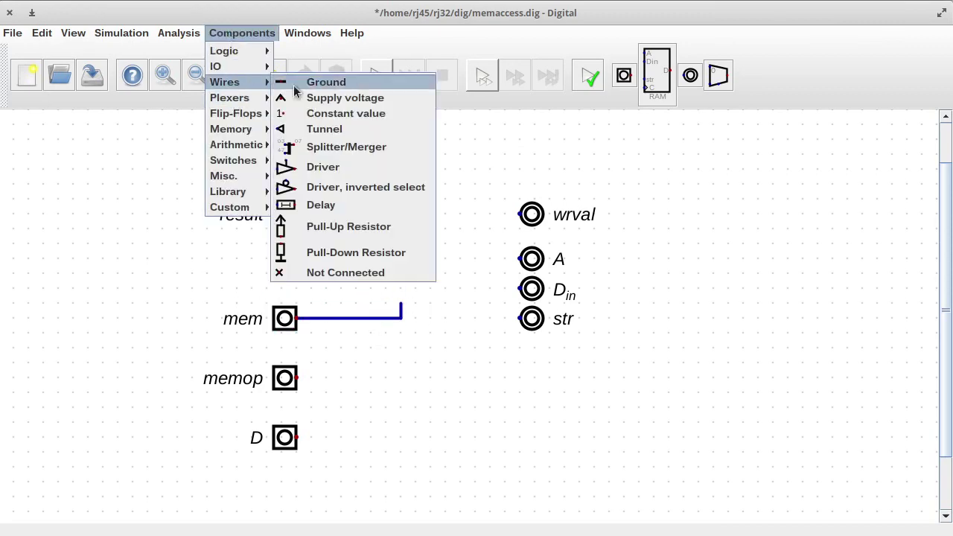
click(319, 144)
click(407, 297)
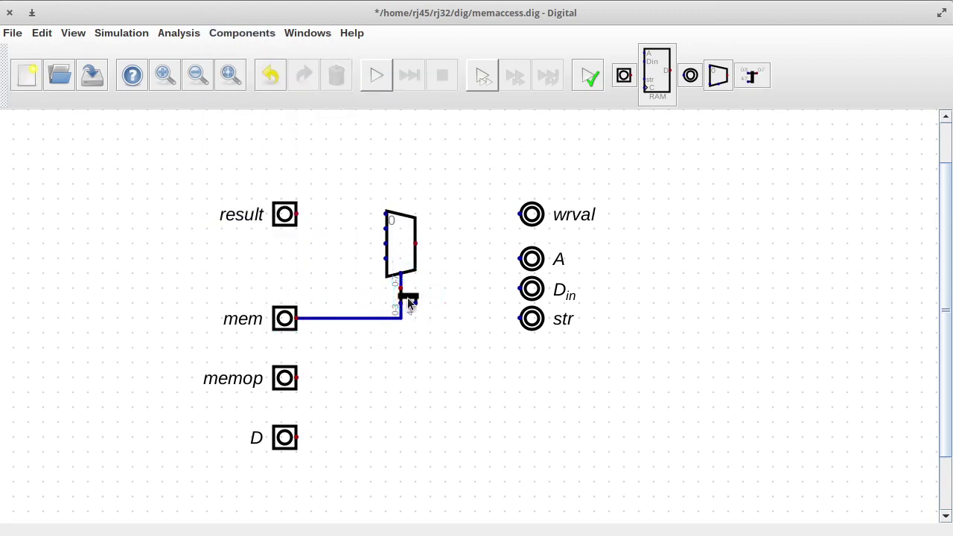
right_click(408, 297)
click(477, 359)
- Reorder the inputs so memop sits above mem, and wire mem to bit 1 of the merger below the multiplexer
drag(225, 294, 421, 425)
click(253, 378)
click(257, 348)
drag(285, 372, 466, 431)
drag(439, 391, 395, 376)
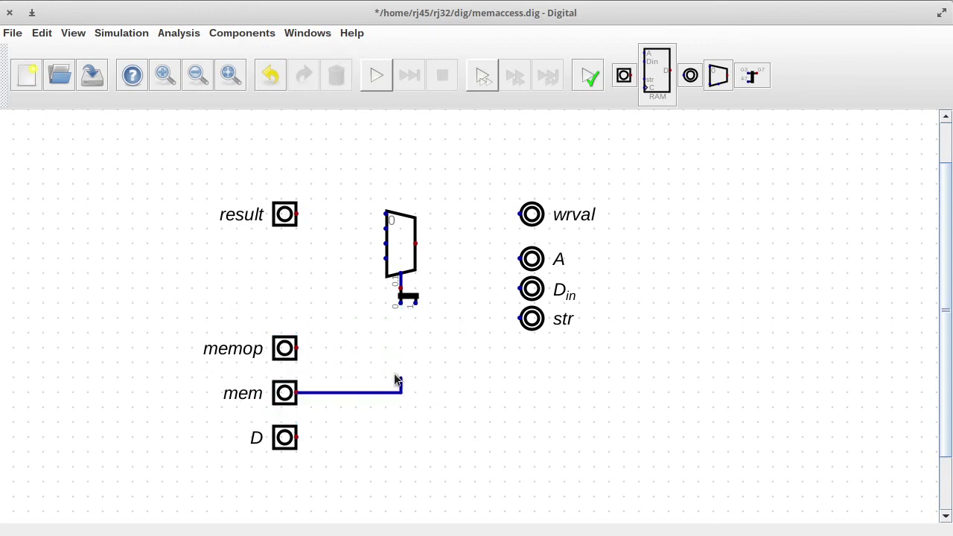
click(414, 303)
- Place a splitter with input splitting 2 and output splitting 1 beside memop, and wire memop through it to the merger's bit 0
click(242, 33)
mouse_move(224, 82)
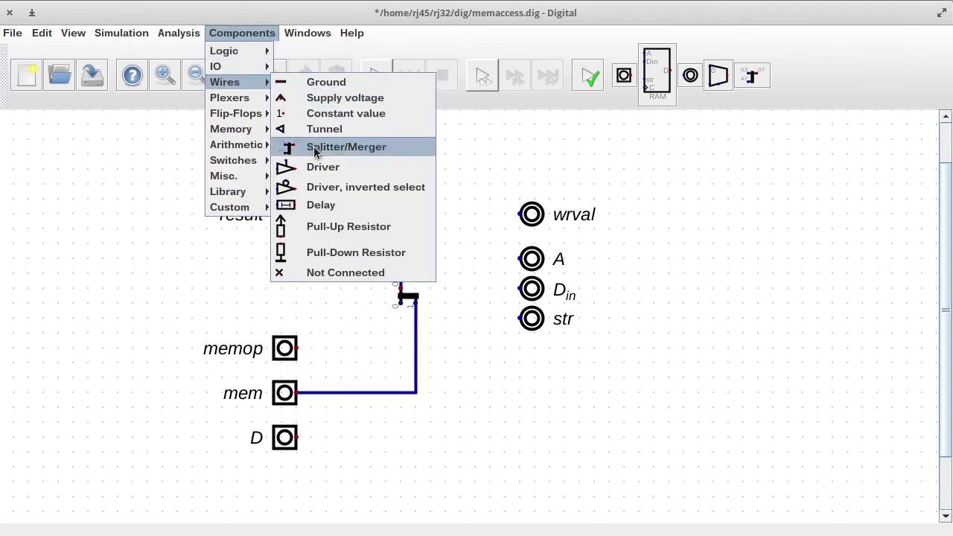
click(314, 151)
click(332, 348)
right_click(333, 348)
triple_click(382, 345)
text(2)
key(Tab)
text(1)
key(Return)
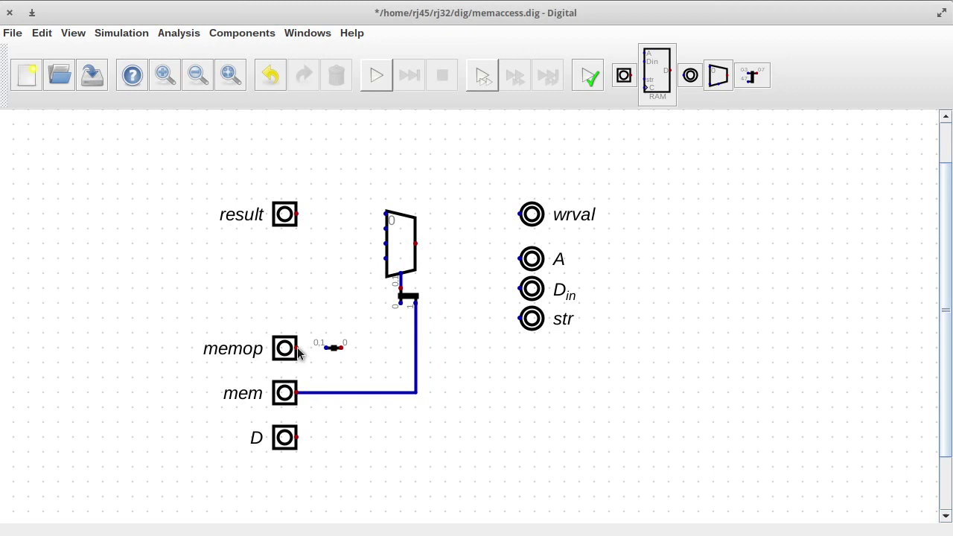
click(341, 348)
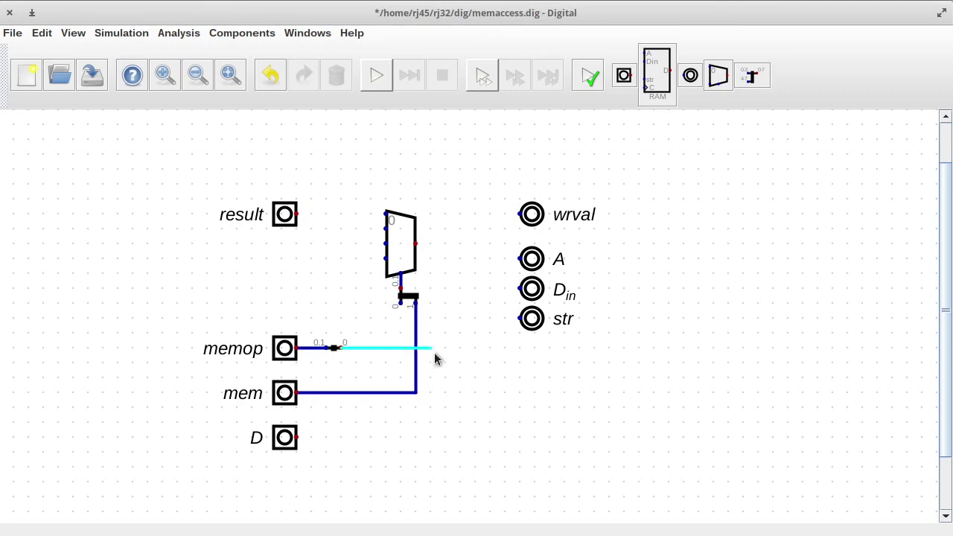
click(400, 306)
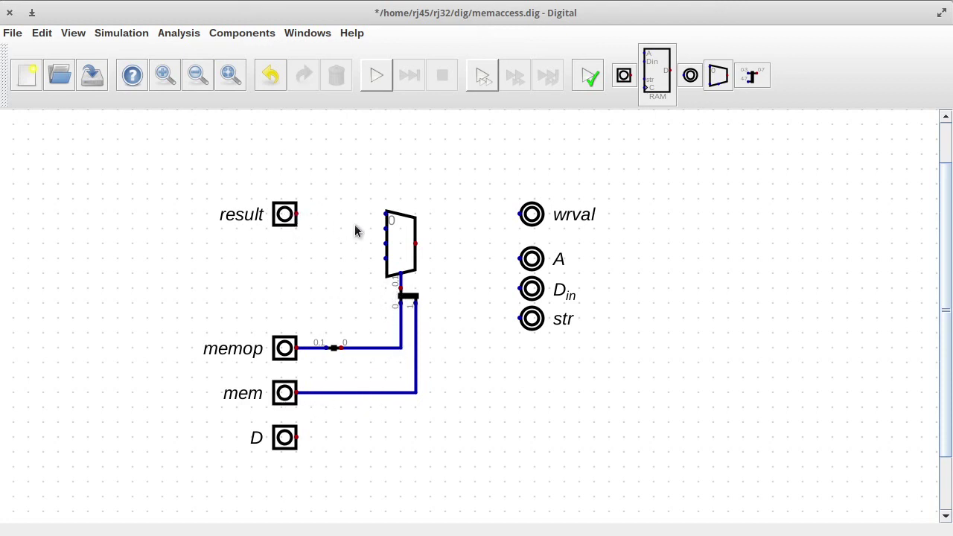
- Wire the result input to the multiplexer's inputs 0 and 1
click(297, 214)
click(386, 215)
click(371, 214)
click(385, 229)
- Move the four outputs down to align wrval with the multiplexer's output, and wire that output to wrval
drag(484, 177, 630, 392)
drag(613, 327, 613, 357)
click(415, 244)
click(520, 243)
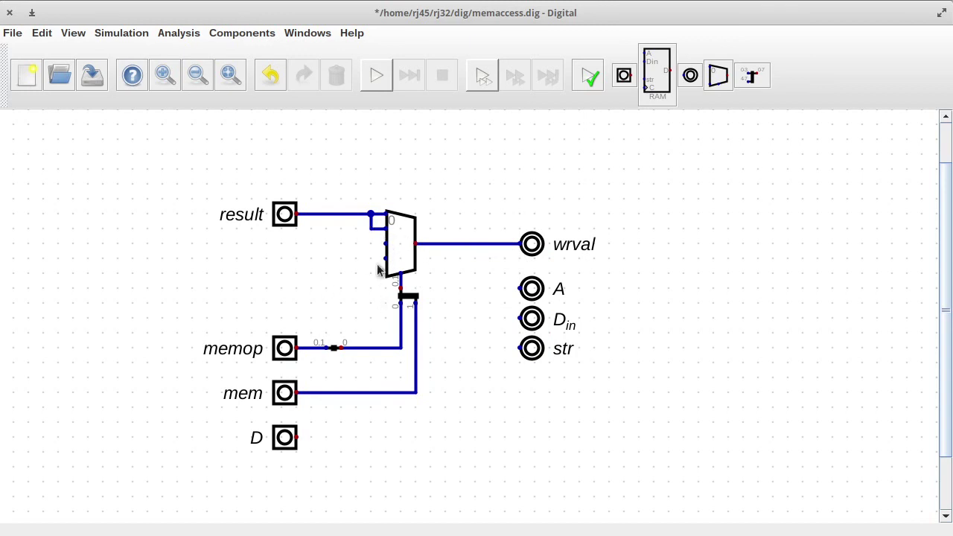
- Align the D input with the multiplexer's input 2 and wire it there, and branch the result wire to input 3
drag(240, 416, 277, 254)
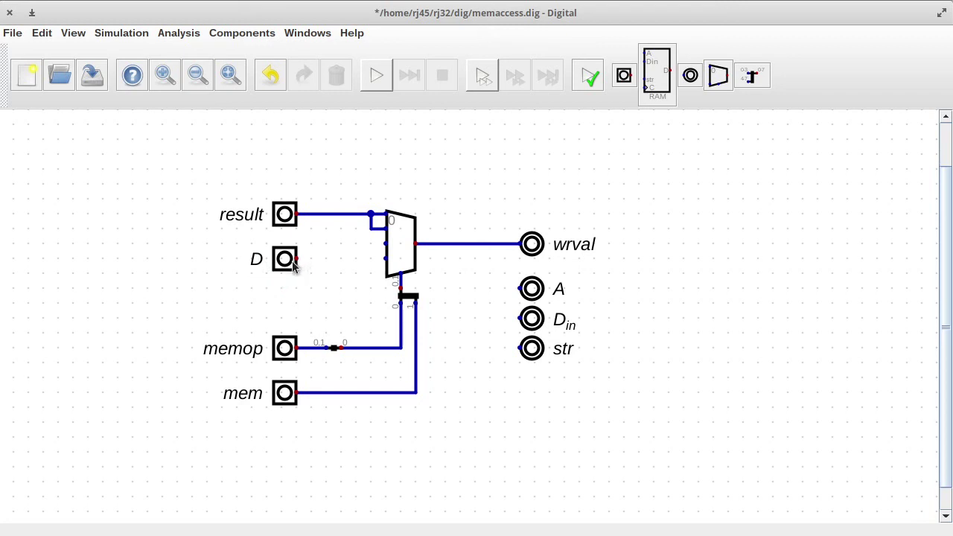
click(379, 258)
drag(245, 238, 387, 279)
click(353, 247)
drag(352, 246, 350, 233)
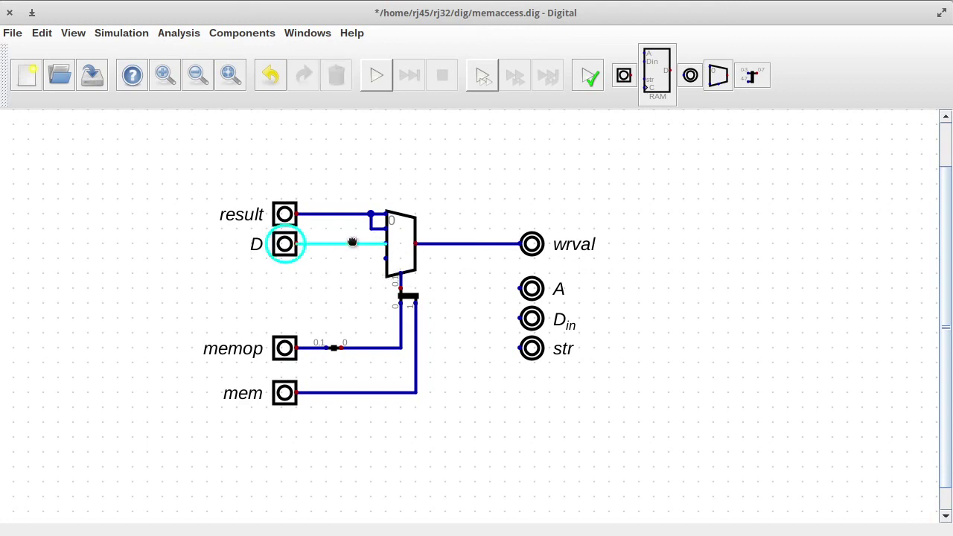
click(289, 260)
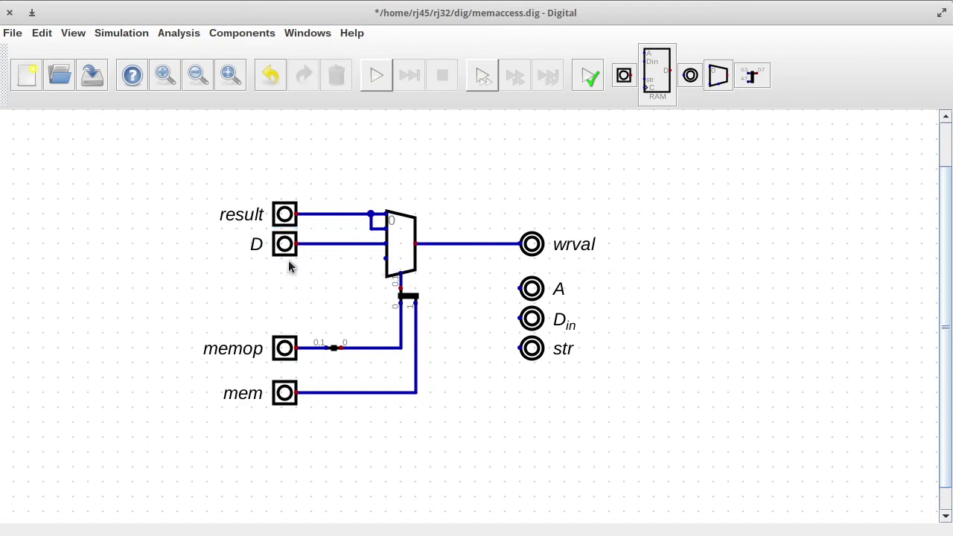
click(370, 226)
click(381, 260)
- Place a 16-bit input labelled rdval below D, aligned with the other inputs
click(624, 75)
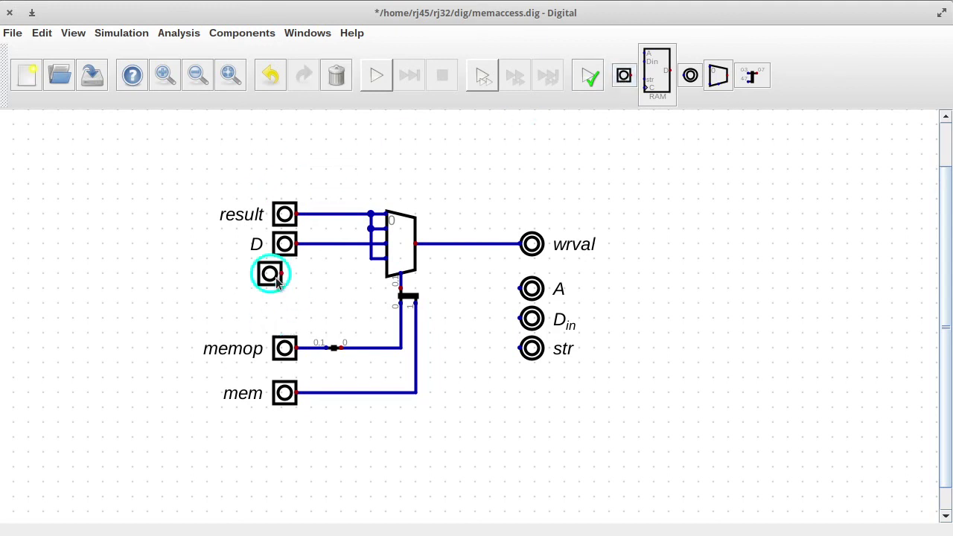
click(259, 302)
right_click(256, 291)
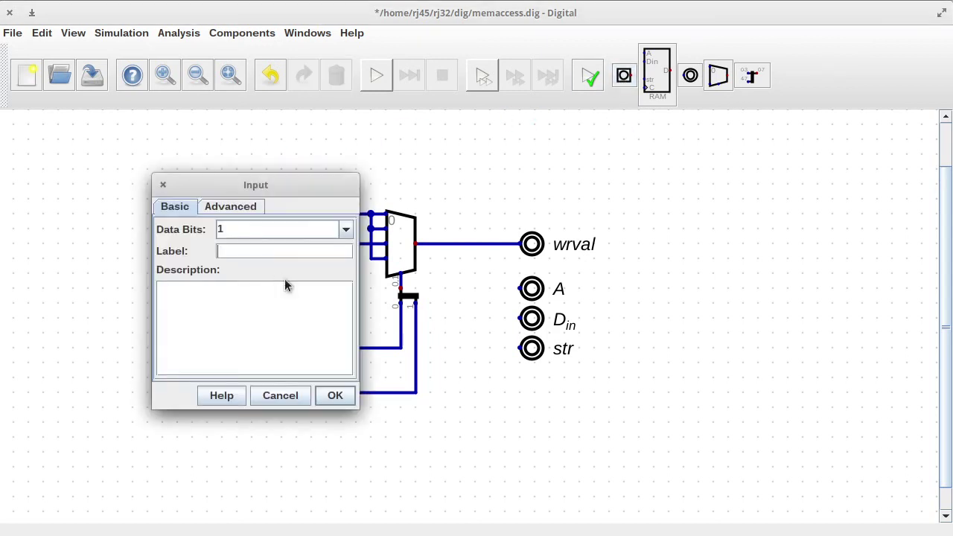
text(rdval)
click(256, 234)
text(6)
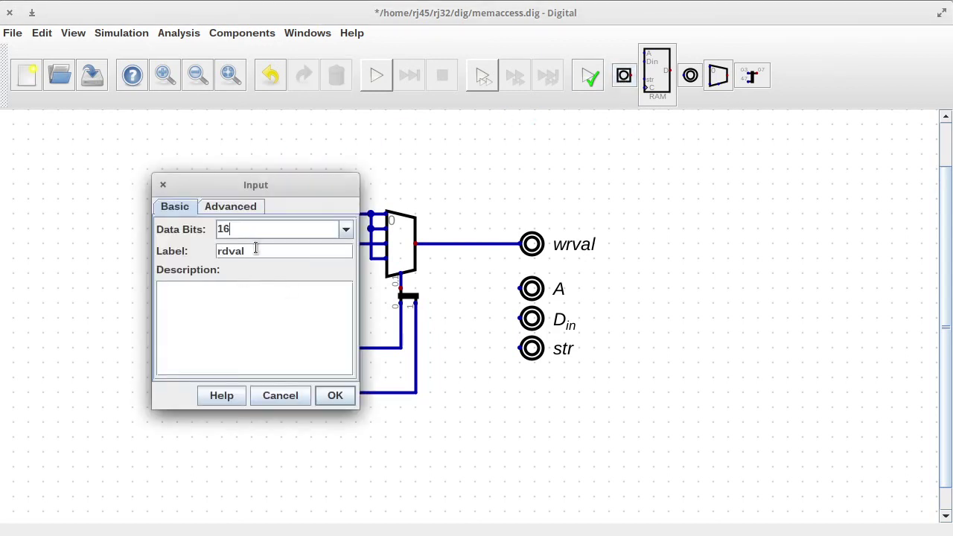
click(335, 395)
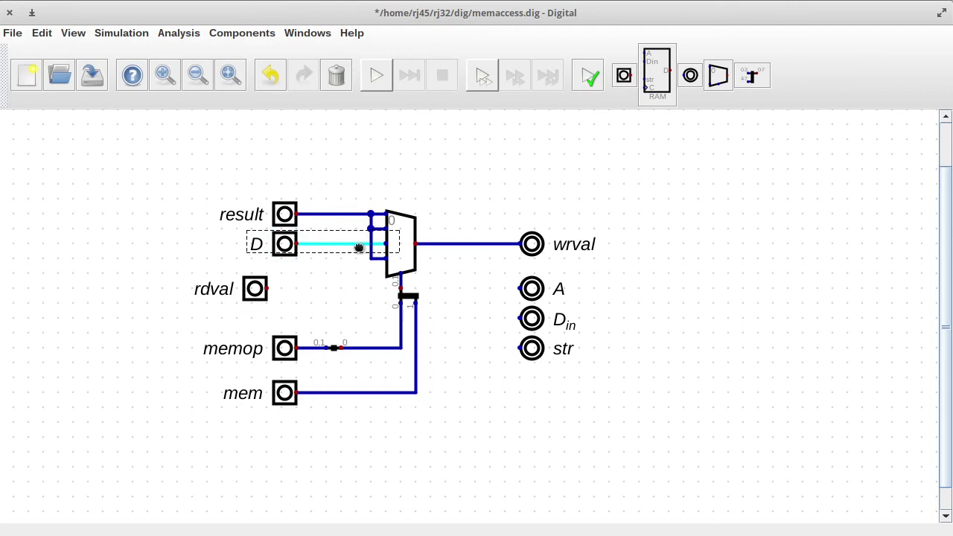
drag(288, 301, 302, 301)
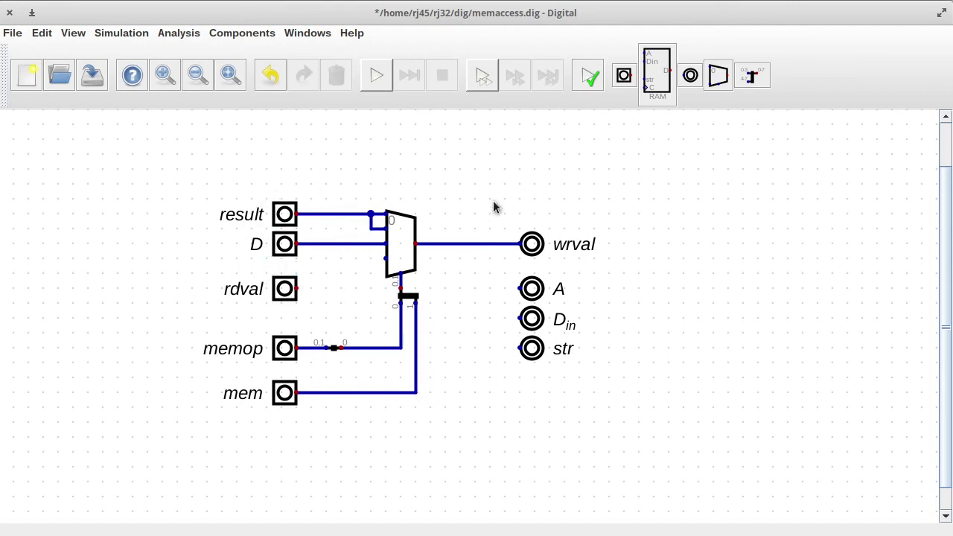
- Wire the rdval input to the multiplexer's input 3
drag(228, 264, 300, 296)
click(296, 294)
click(295, 291)
click(326, 259)
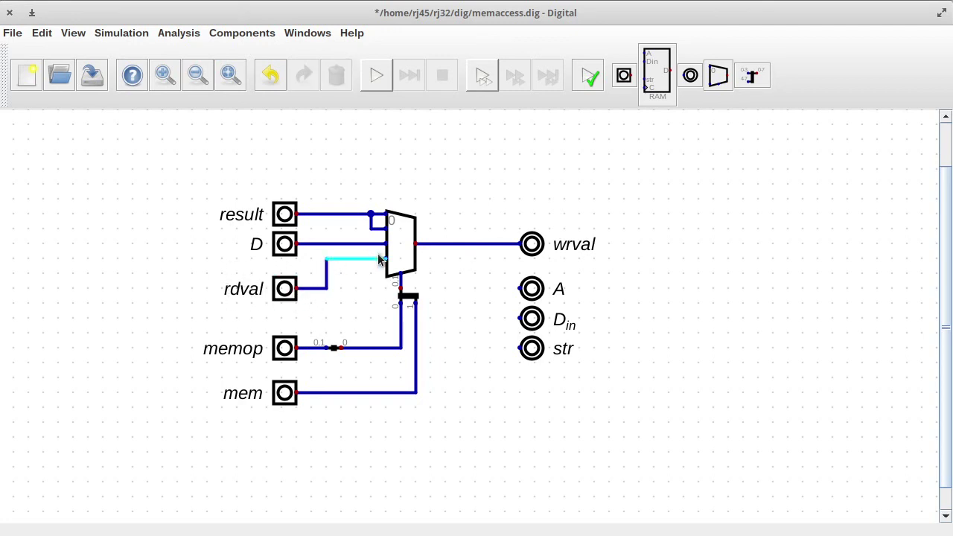
- Move output A above wrval and wire it to the result line
drag(481, 263, 601, 420)
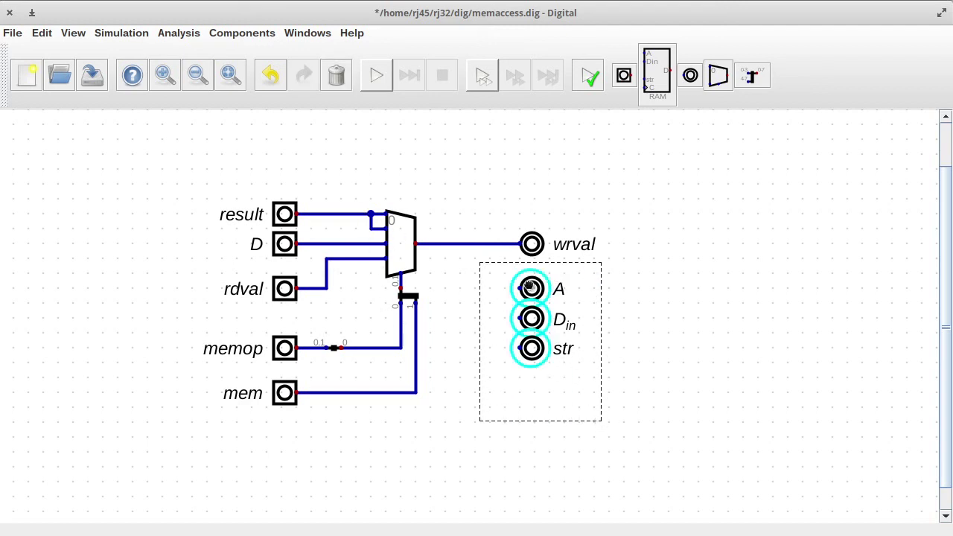
click(532, 288)
drag(532, 288, 532, 187)
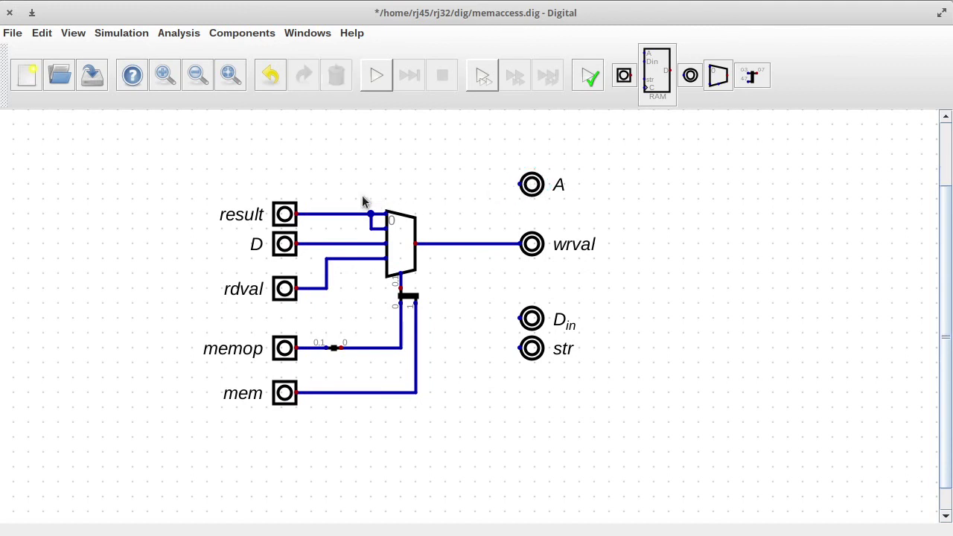
drag(371, 214, 519, 184)
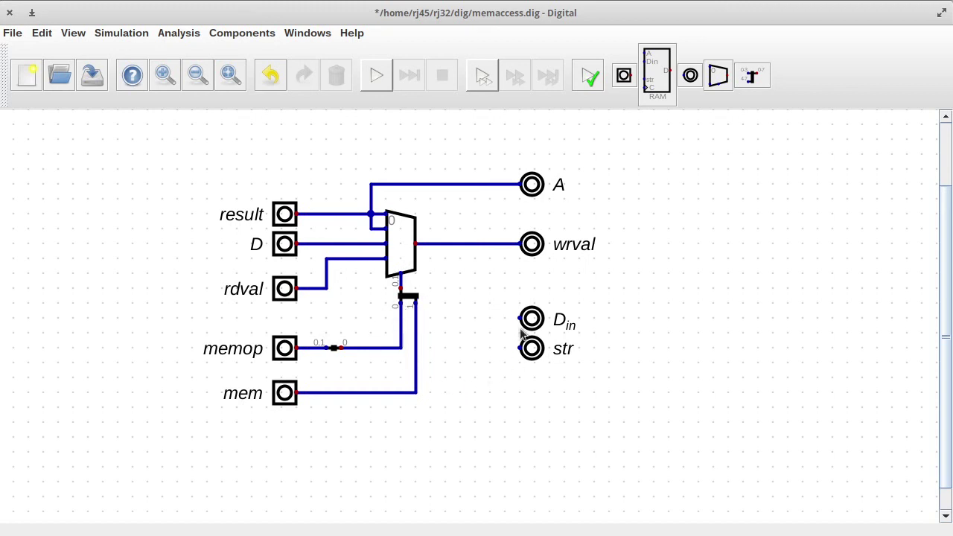
- Place an AND gate beside str and wire its two inputs to the split memop line and the mem line
click(257, 32)
click(297, 49)
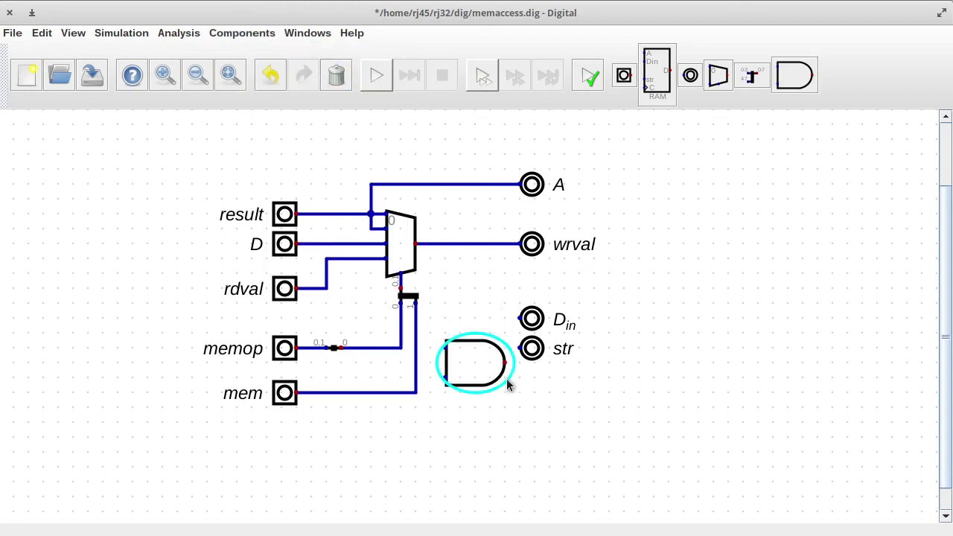
click(507, 379)
click(445, 377)
click(416, 377)
click(400, 348)
click(445, 348)
- Move the str output down in line with the AND gate's output and connect them
click(532, 348)
click(532, 364)
click(505, 363)
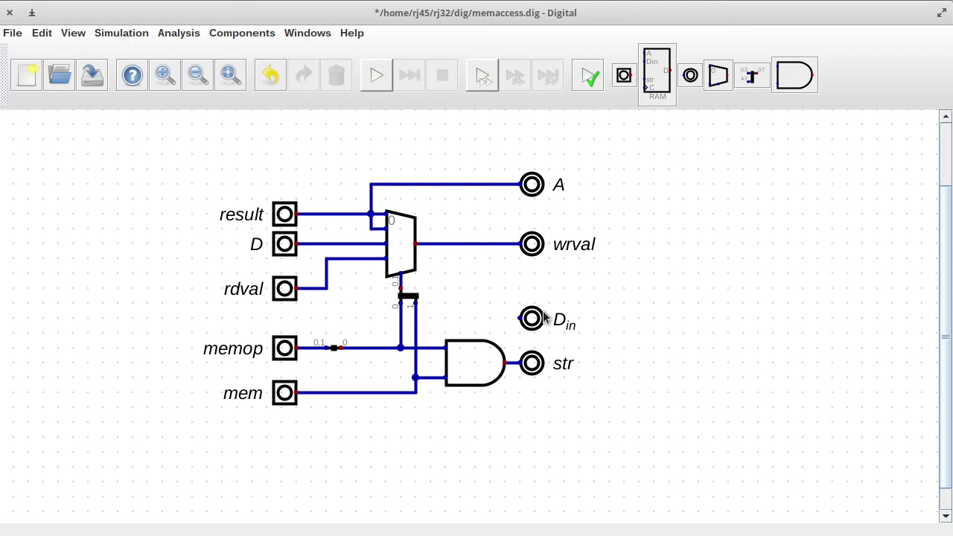
- Move the Din output beside the rdval input and wire it to the rdval line
drag(502, 290, 579, 336)
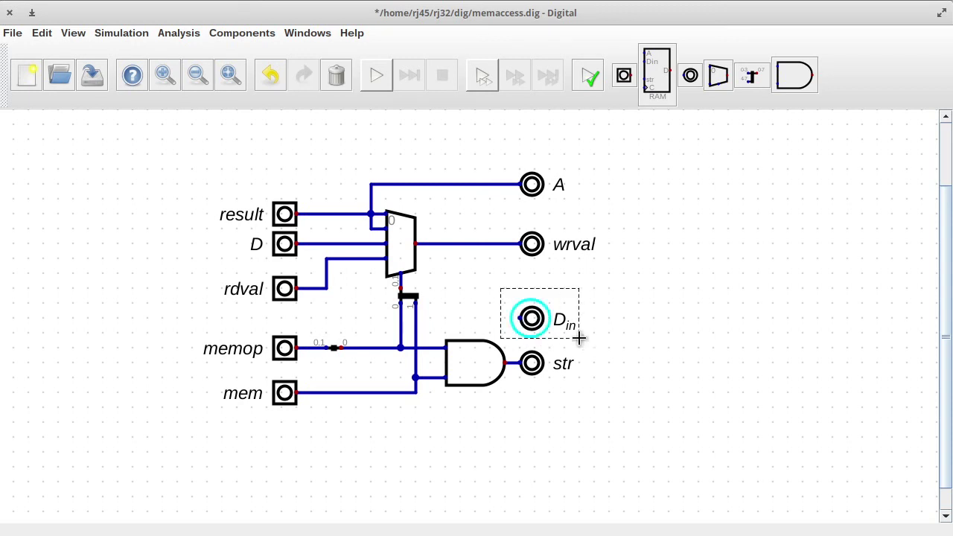
drag(523, 318, 344, 289)
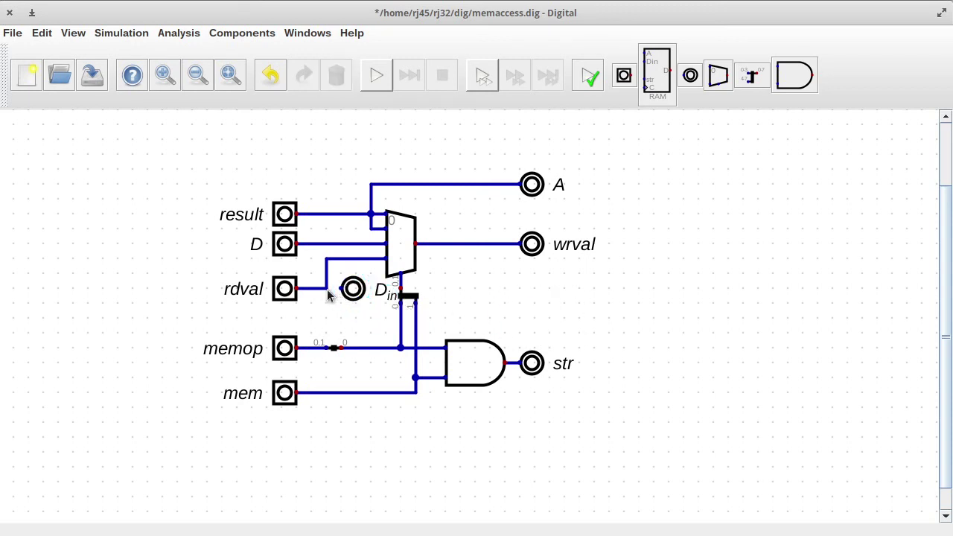
click(327, 289)
click(342, 289)
- Tidy the layout by shifting the gates and outputs right and aligning mem with the AND gate, and save and close the subcircuit
drag(357, 143, 607, 428)
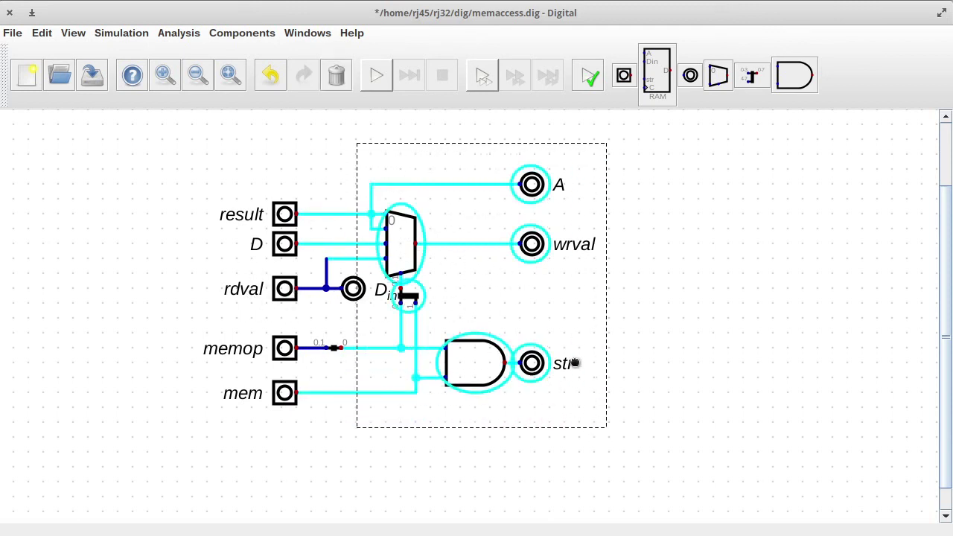
drag(575, 363, 590, 363)
drag(242, 380, 442, 384)
key(ctrl+s)
click(9, 12)
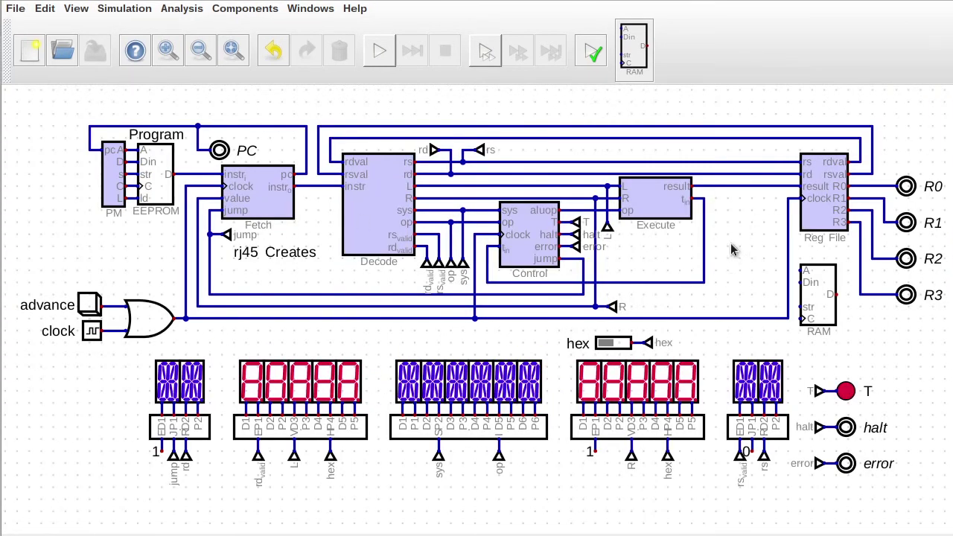
- Insert the custom memaccess component into the main circuit beside the RAM
click(234, 13)
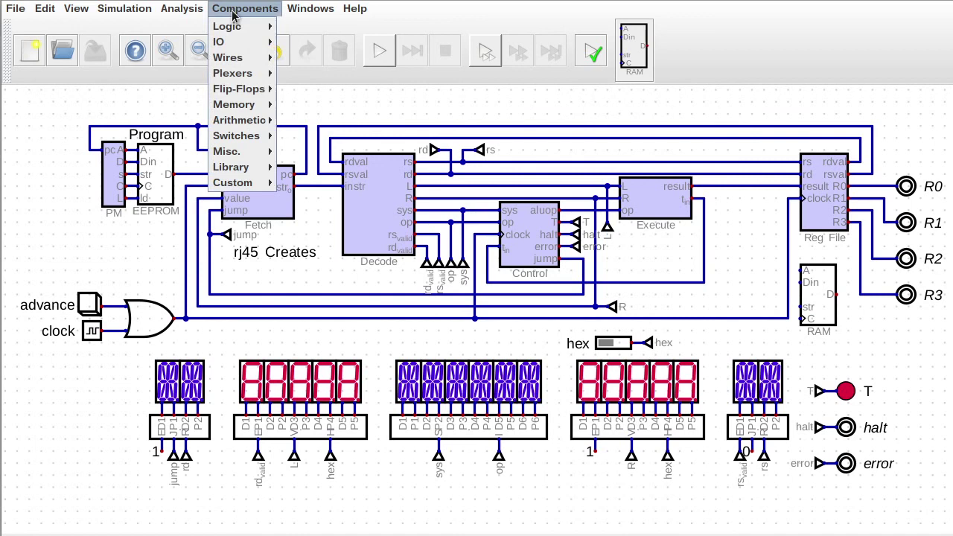
mouse_move(261, 183)
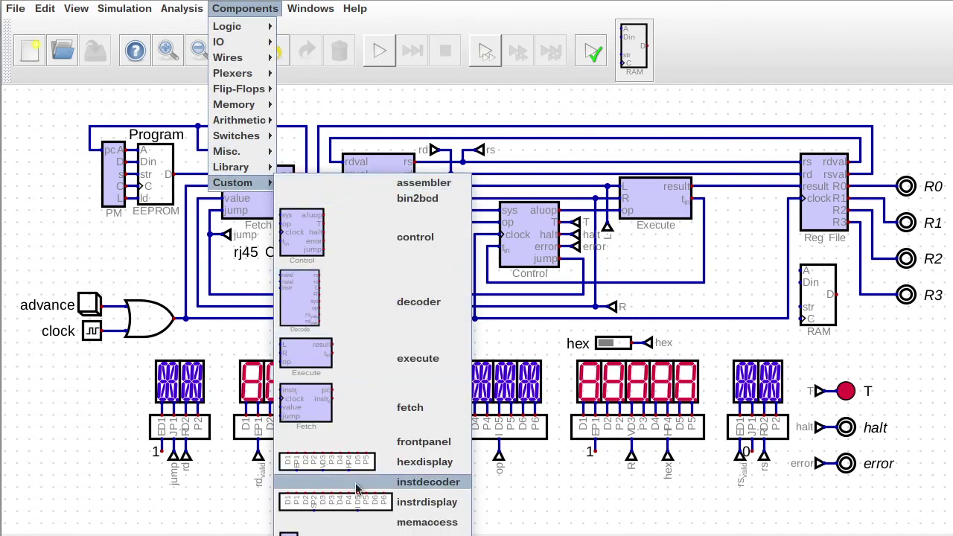
click(427, 522)
click(780, 292)
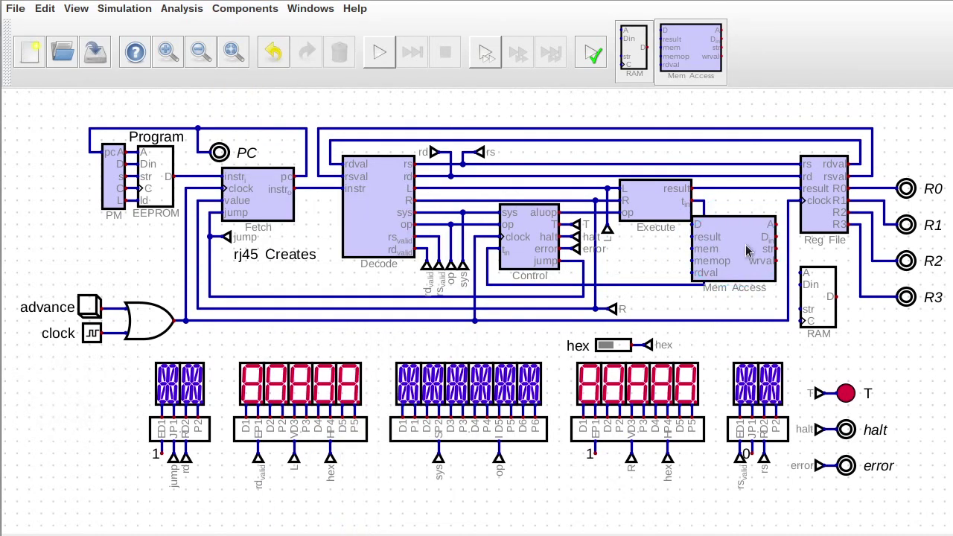
- Set the memaccess subcircuit's width to 6 and save it, and move its block down beside the RAM
right_click(734, 222)
click(754, 284)
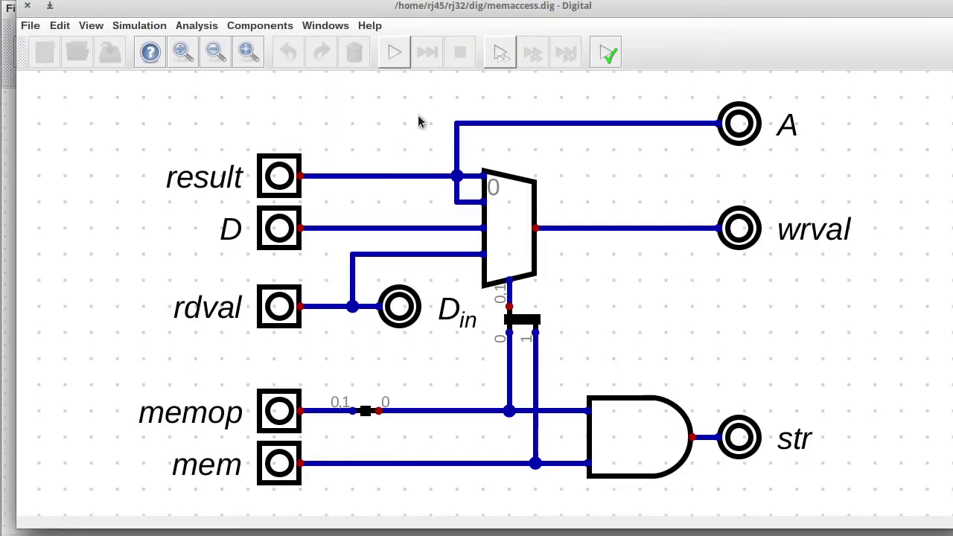
click(90, 27)
mouse_move(61, 27)
click(93, 79)
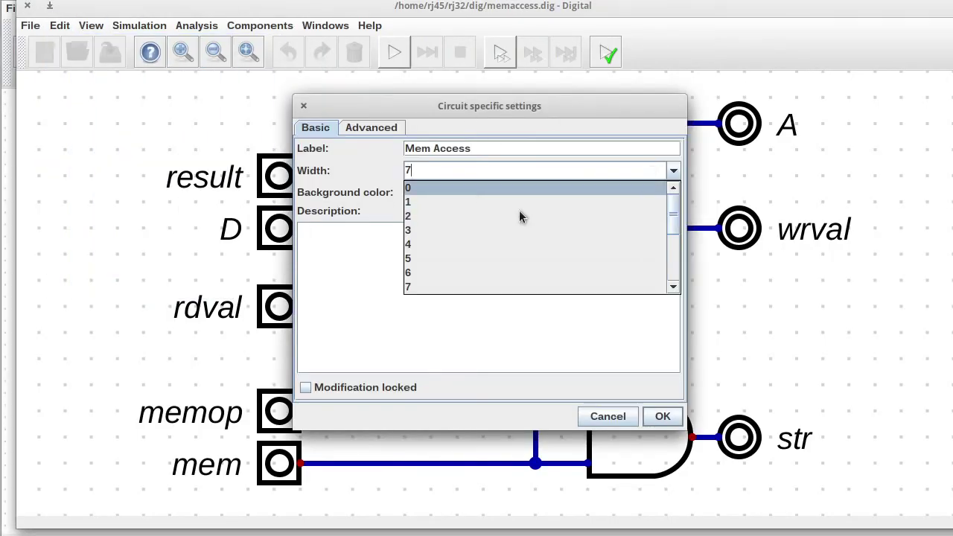
click(519, 272)
click(673, 418)
click(110, 51)
click(28, 6)
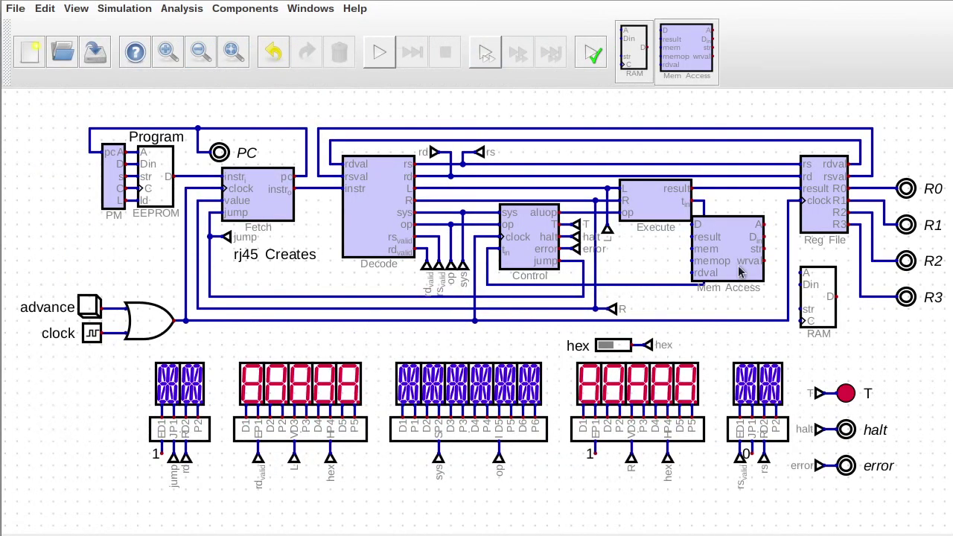
click(726, 242)
click(726, 290)
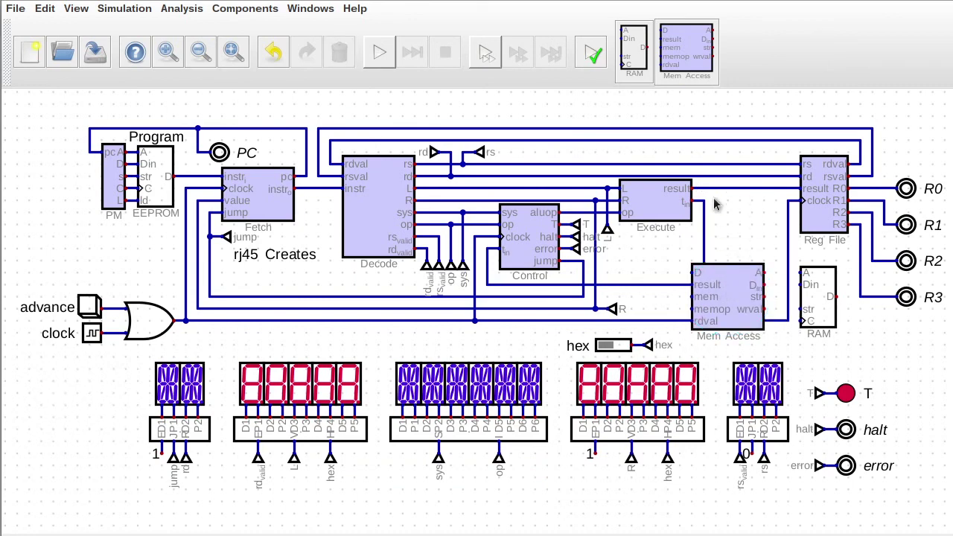
- Reorder the memaccess subcircuit's inputs to result, rdval, mem, memop, D
right_click(714, 296)
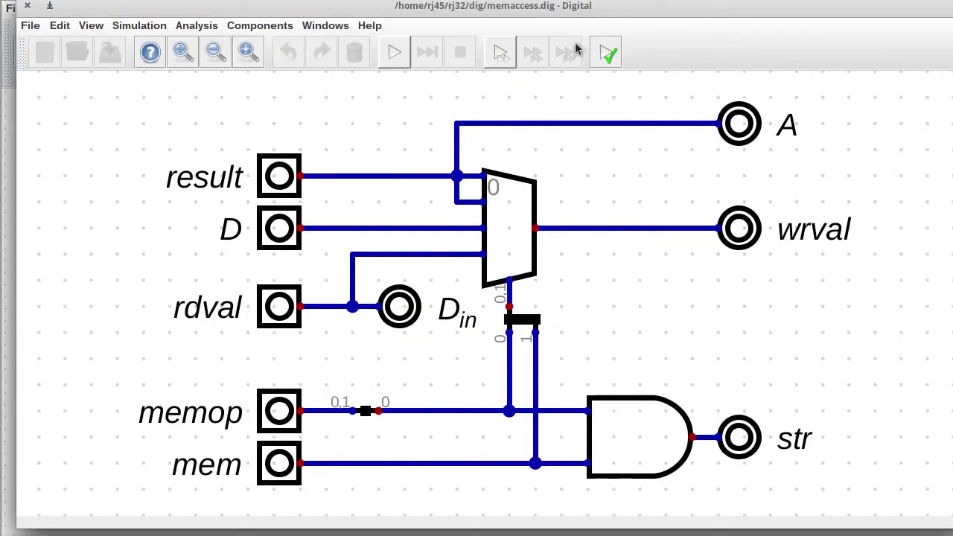
drag(574, 6, 0, 369)
drag(113, 469, 159, 258)
click(153, 284)
click(226, 307)
click(224, 307)
click(224, 308)
click(224, 308)
click(159, 326)
click(223, 286)
click(223, 286)
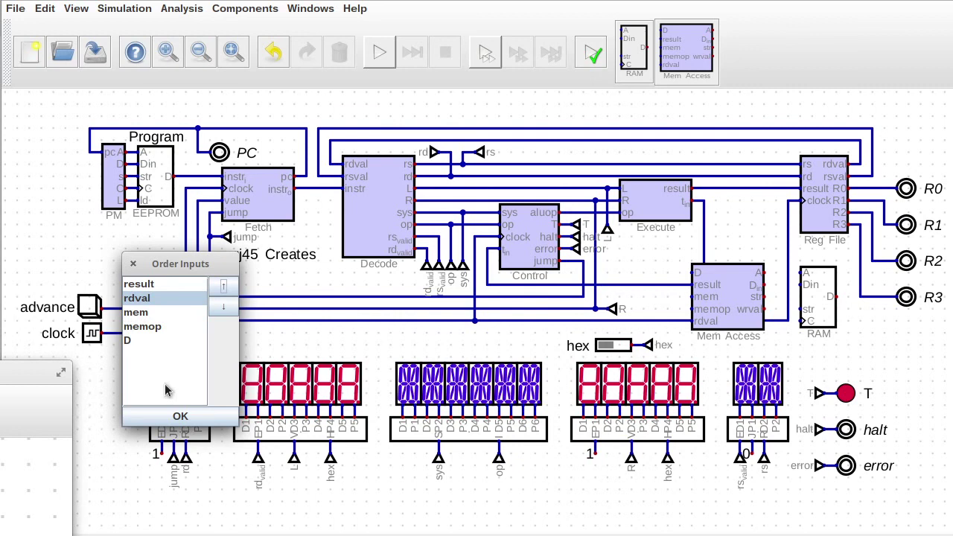
click(181, 416)
- Reorder the memaccess subcircuit's outputs to wrval, A, Din, str, and return to the main circuit
click(176, 509)
click(176, 509)
click(175, 509)
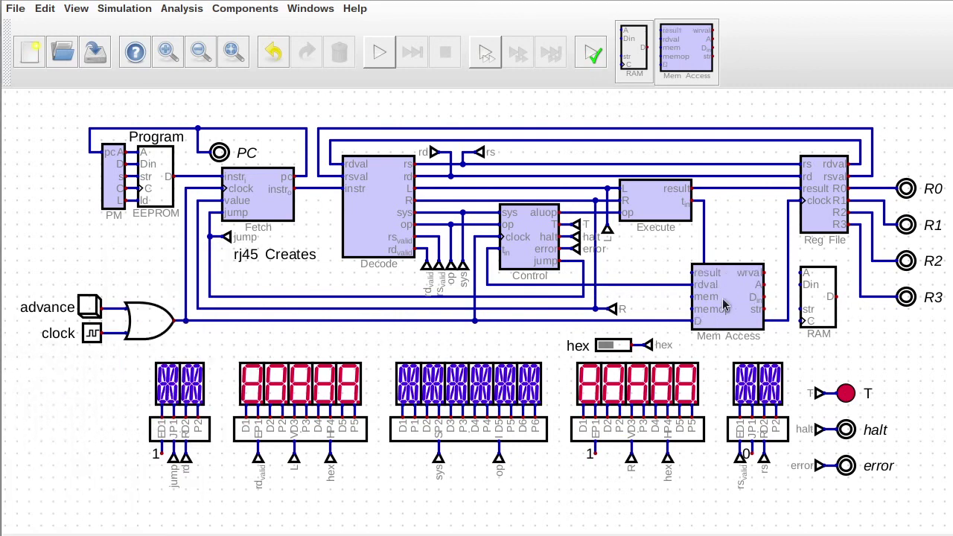
- Nudge Mem Access down and shift the Reg File, RAM and R0 to R3 outputs right to make room
mouse_move(734, 297)
mouse_down()
mouse_move(753, 253)
mouse_move(756, 213)
mouse_move(744, 295)
mouse_move(729, 313)
mouse_up()
drag(772, 112, 934, 365)
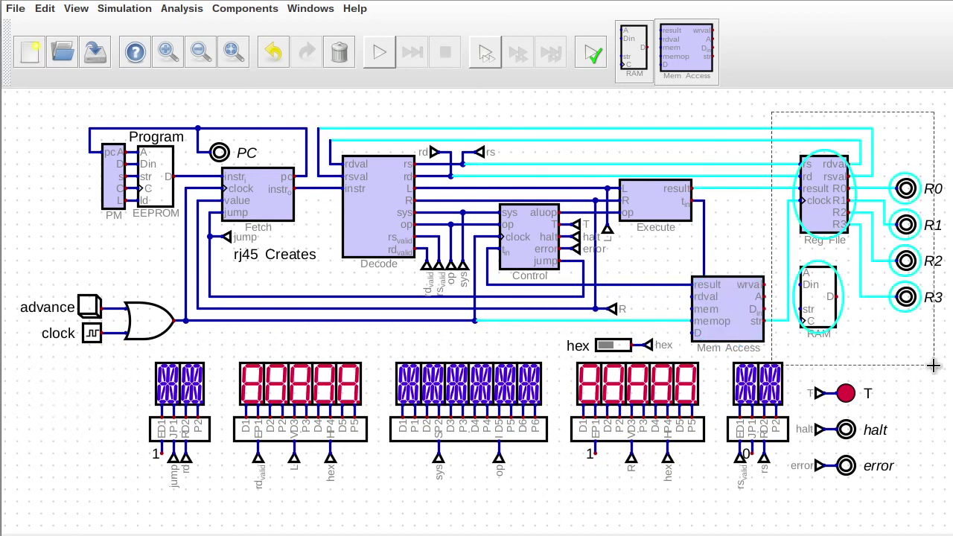
drag(901, 334, 938, 334)
- Delete the direct result wire between Execute and Reg File and place the Mem Access block in the gap
click(733, 312)
click(770, 240)
drag(828, 180, 836, 191)
key(Delete)
click(764, 238)
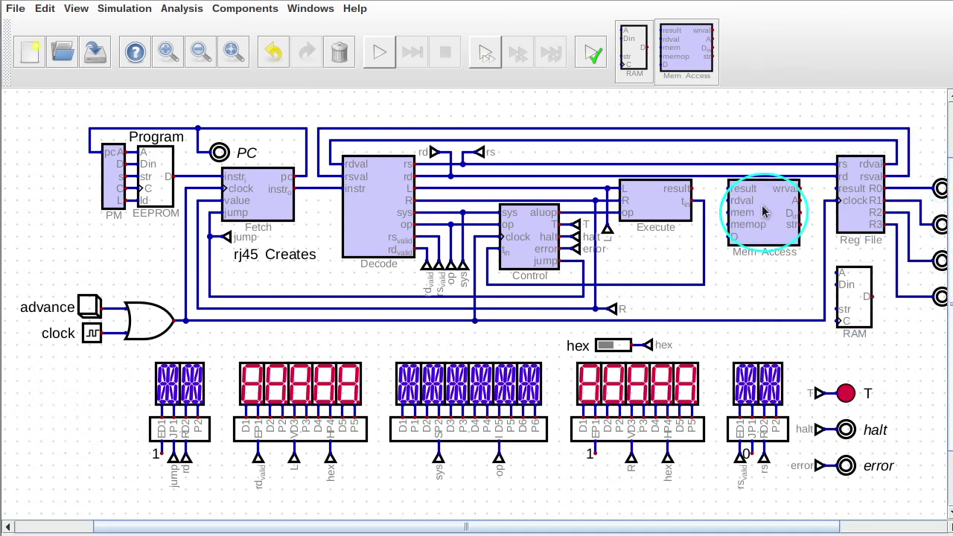
click(764, 213)
- Shift the blocks up to Execute and the Mem Access block left, and wire Execute's result to Mem Access's result input
drag(40, 109, 692, 354)
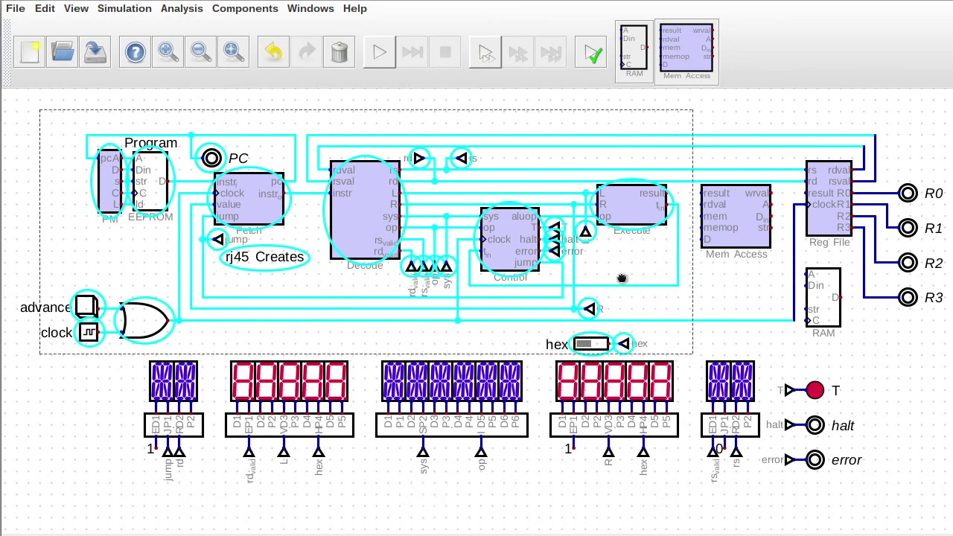
drag(622, 279, 599, 279)
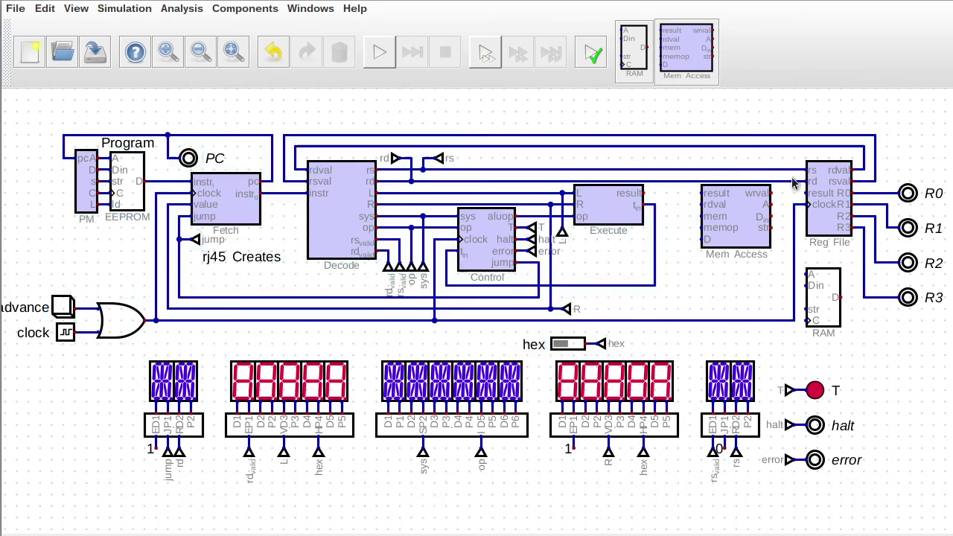
click(719, 216)
click(708, 216)
click(644, 193)
click(690, 193)
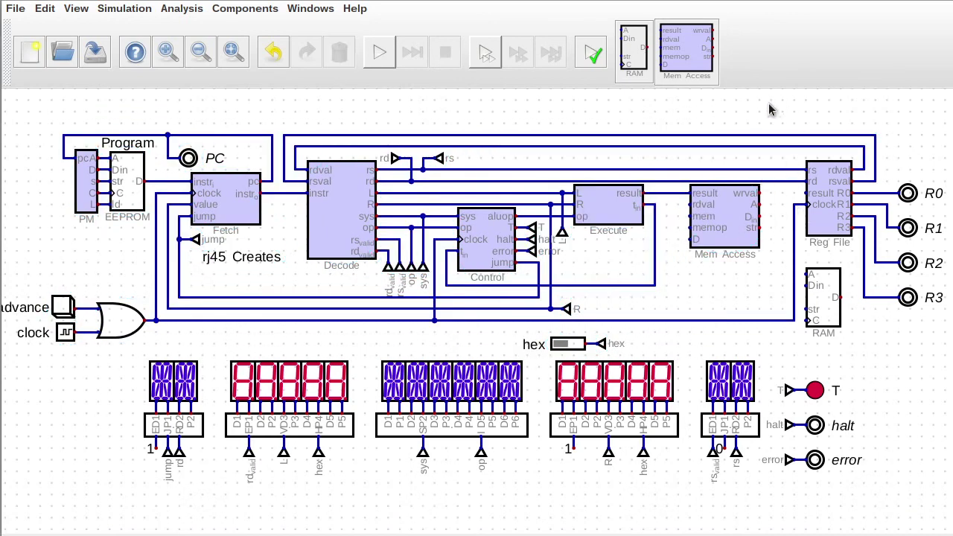
- Shift everything before Reg File slightly left, and wire Mem Access's rdval input to the line feeding Decode's rdval
drag(776, 107, 16, 355)
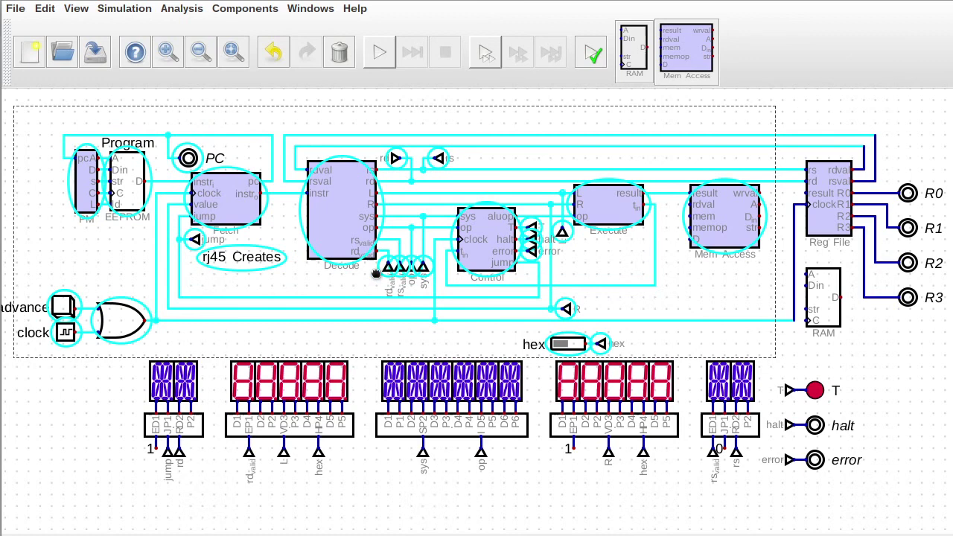
drag(377, 273, 365, 273)
click(666, 147)
click(667, 204)
click(678, 205)
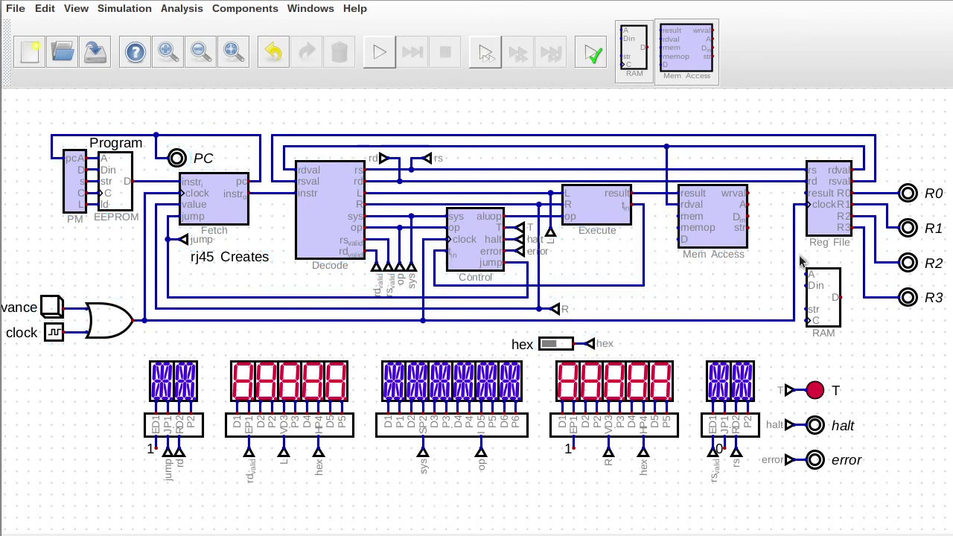
- Wire Mem Access's wrval output to Reg File's result input, and its A and Din outputs to the matching RAM inputs
click(747, 192)
click(807, 193)
click(748, 204)
click(783, 274)
click(806, 274)
click(747, 216)
drag(775, 290, 807, 286)
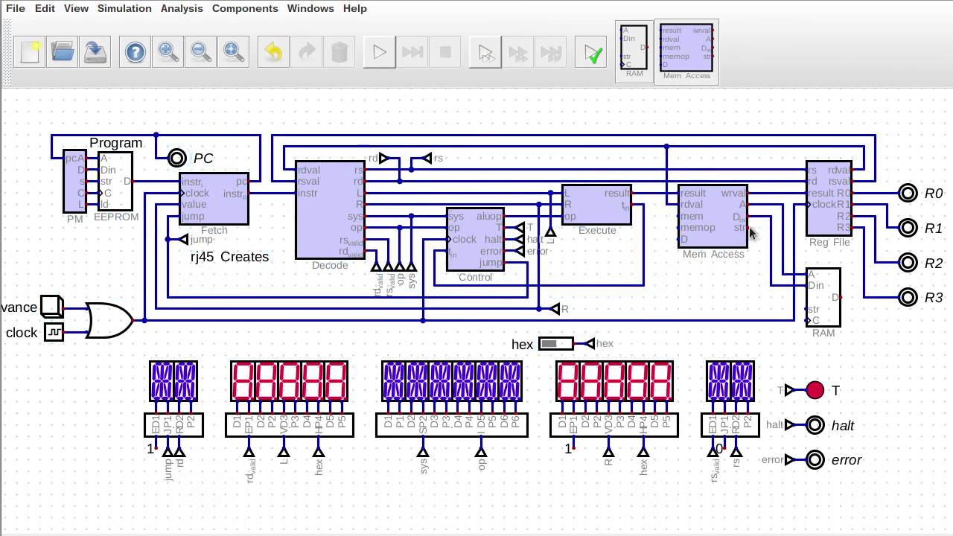
- Wire Mem Access's str output to the RAM and the RAM's D output back to Mem Access, shifting everything after Execute right
drag(748, 228, 676, 239)
drag(647, 115, 943, 353)
drag(756, 297, 768, 297)
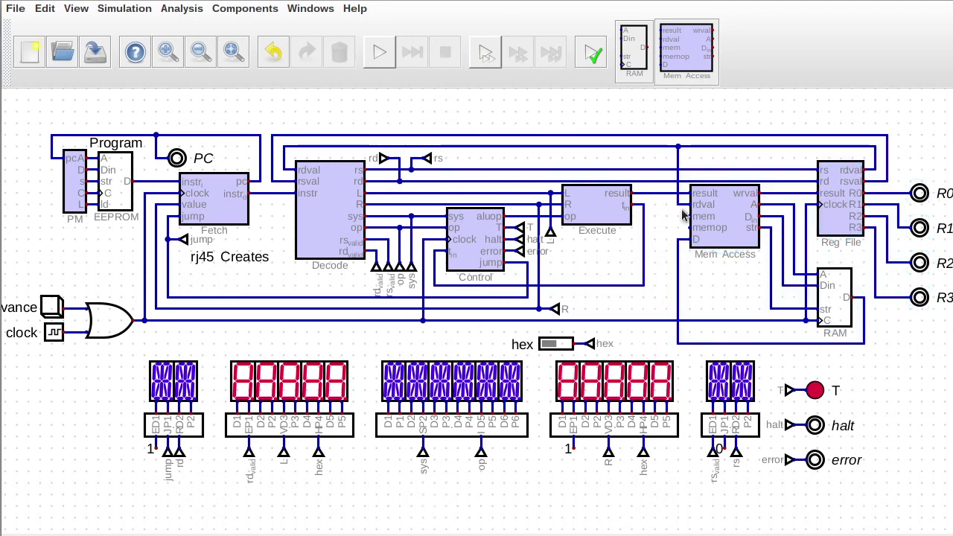
- Run open-ended wires from Mem Access's mem and memop inputs back toward the Control block, below Execute
click(689, 216)
click(656, 216)
click(585, 251)
key(Escape)
click(689, 228)
click(667, 228)
click(586, 262)
key(Escape)
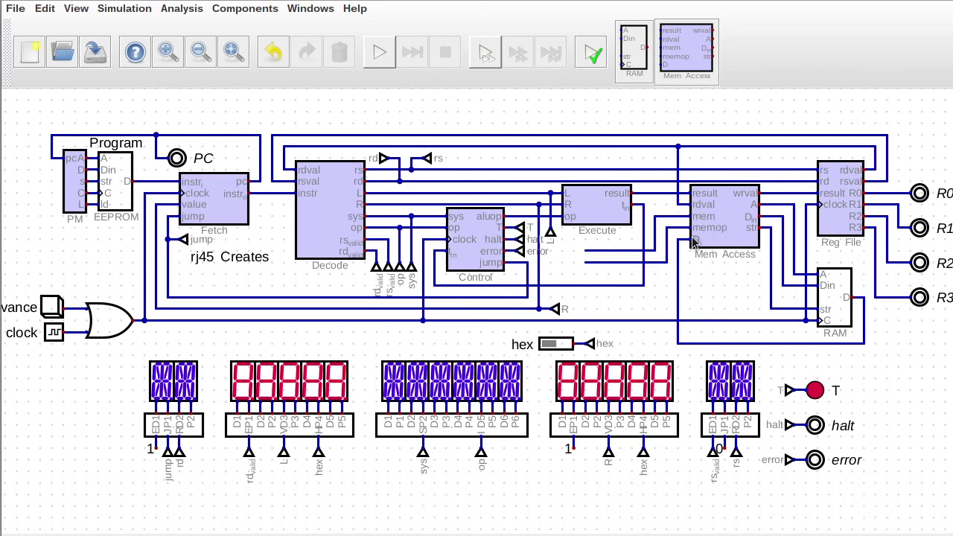
- Open the Control subcircuit and place a new output below the error output
right_click(454, 248)
click(389, 258)
click(259, 26)
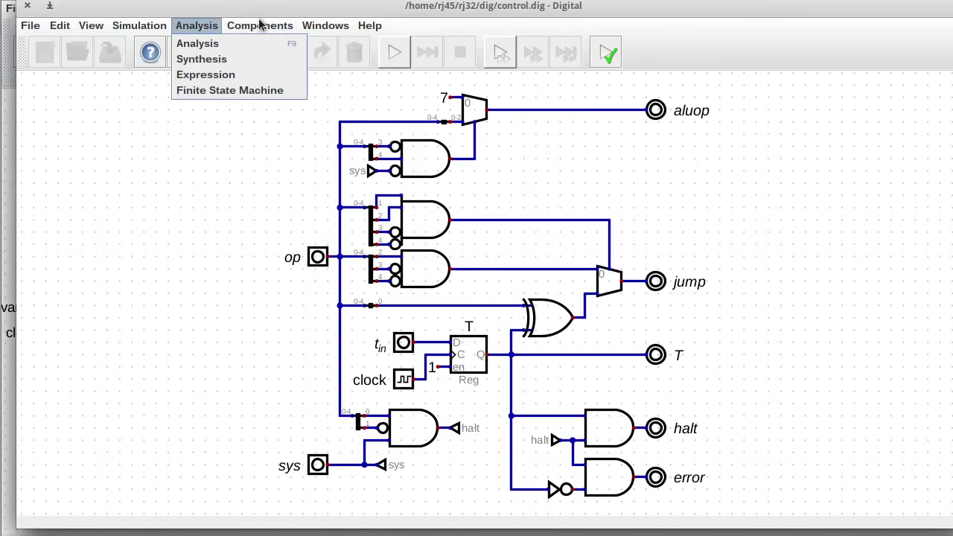
mouse_move(267, 60)
click(352, 60)
click(651, 502)
scroll(716, 419, down, 2)
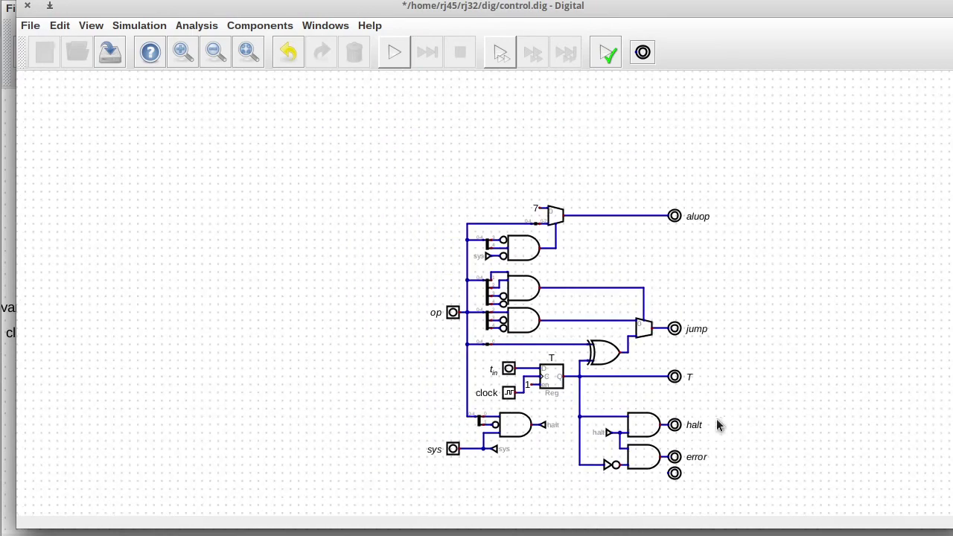
- Move the new output a little lower and label it mem
scroll(708, 494, up, 6)
click(643, 377)
click(644, 406)
right_click(648, 408)
text(mem)
key(Return)
- Duplicate the mem output below itself and label the copy memop
drag(628, 383, 714, 425)
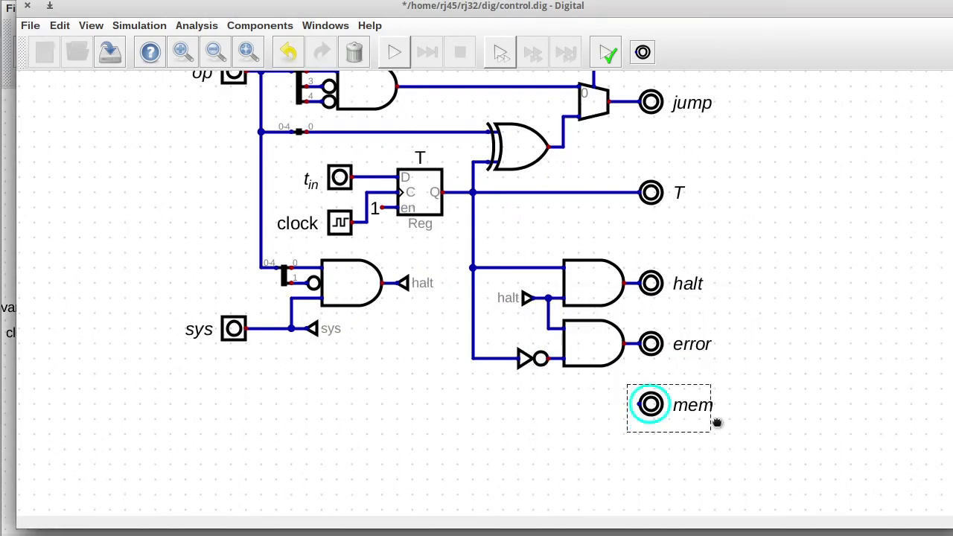
key(ctrl+d)
click(650, 486)
right_click(651, 465)
click(660, 439)
text(op)
key(Return)
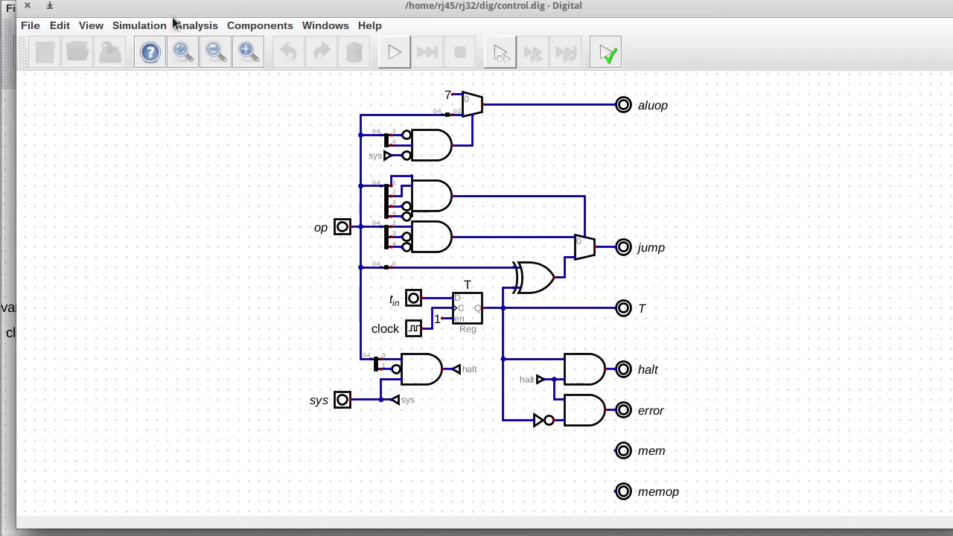
- Move jump to the end of the Control subcircuit's output order, save the file and close it
click(59, 25)
click(97, 176)
click(478, 276)
click(532, 239)
click(532, 240)
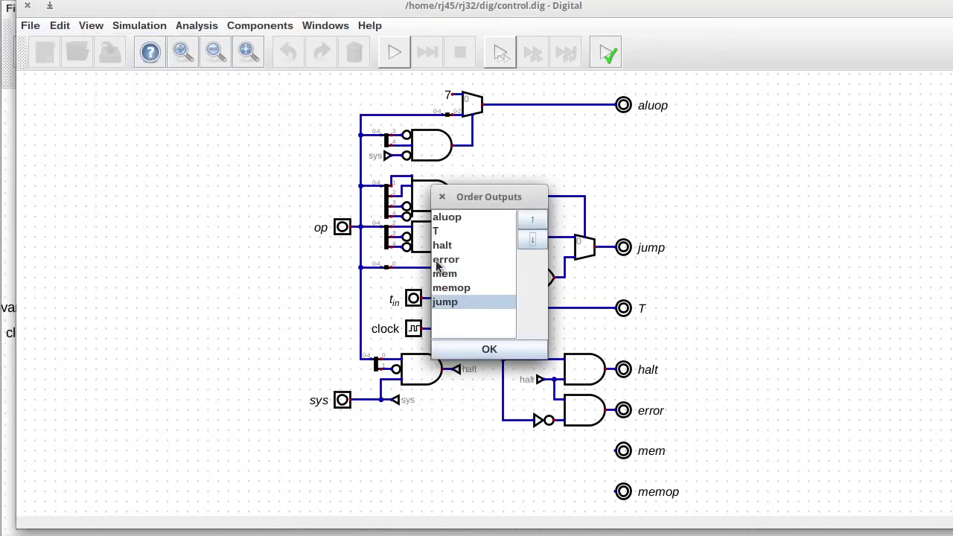
key(Return)
click(113, 56)
click(27, 6)
- Shift the lower half of the main circuit down to fit the taller Control block, and realign the wires at the RAM's inputs
drag(15, 270, 952, 450)
drag(557, 495, 563, 519)
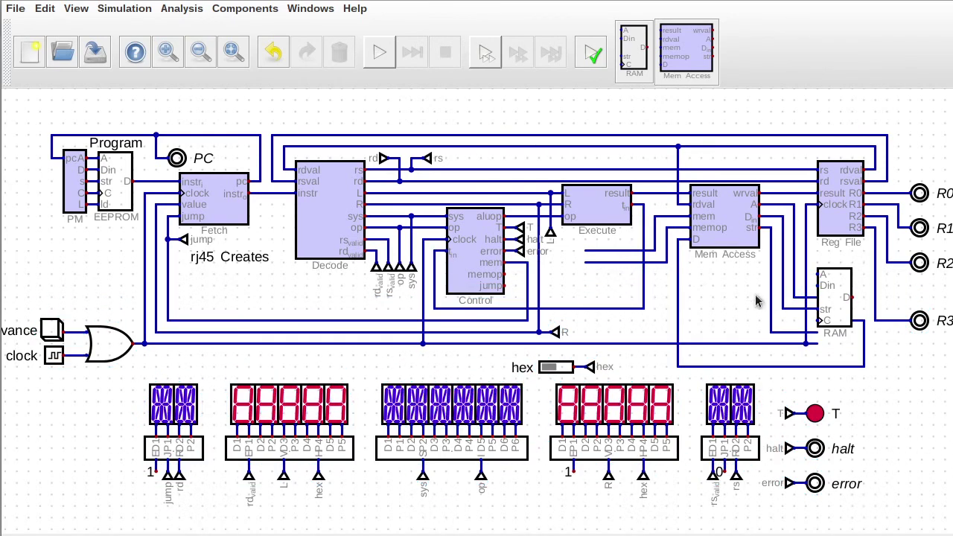
drag(736, 280, 830, 333)
- Label the RAM Data and set its address bits to 16
right_click(826, 324)
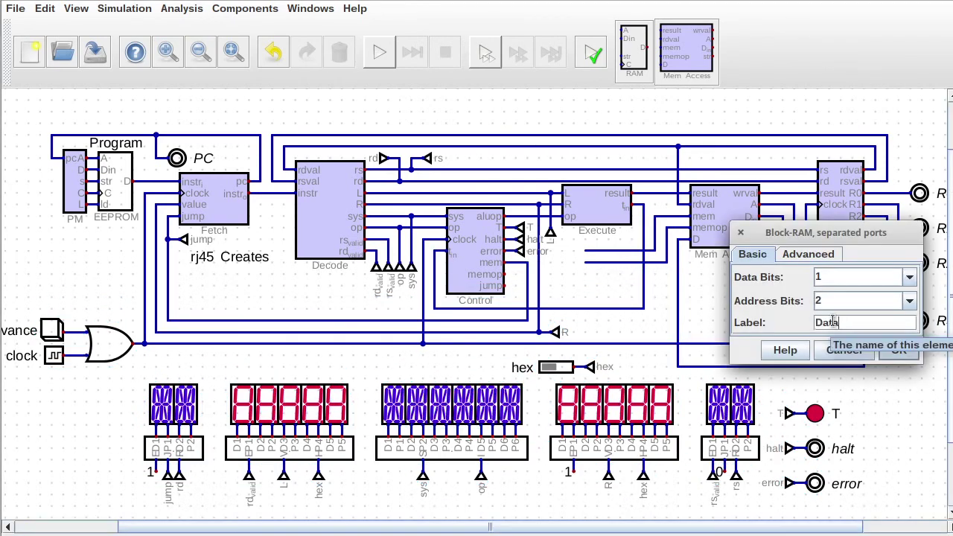
drag(840, 298, 799, 300)
text(16)
click(915, 350)
key(F1)
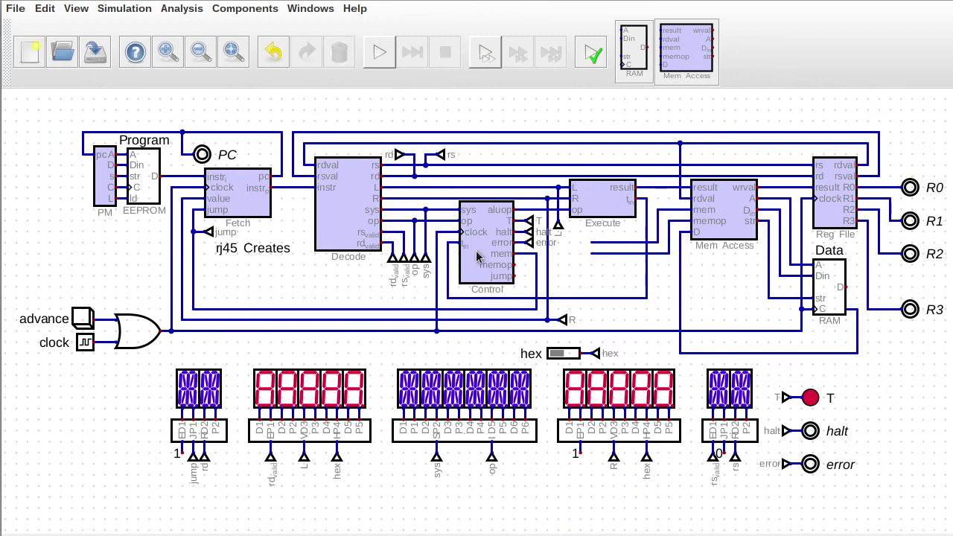
- Move the jump wire down to Control's jump output and lower the open mem and memop wires to match Control's outputs
drag(506, 246, 550, 265)
drag(528, 262, 528, 283)
drag(578, 230, 671, 256)
drag(654, 259, 651, 270)
- Connect Control's mem and memop outputs to the open wires leading to Mem Access
click(591, 254)
click(514, 253)
click(515, 265)
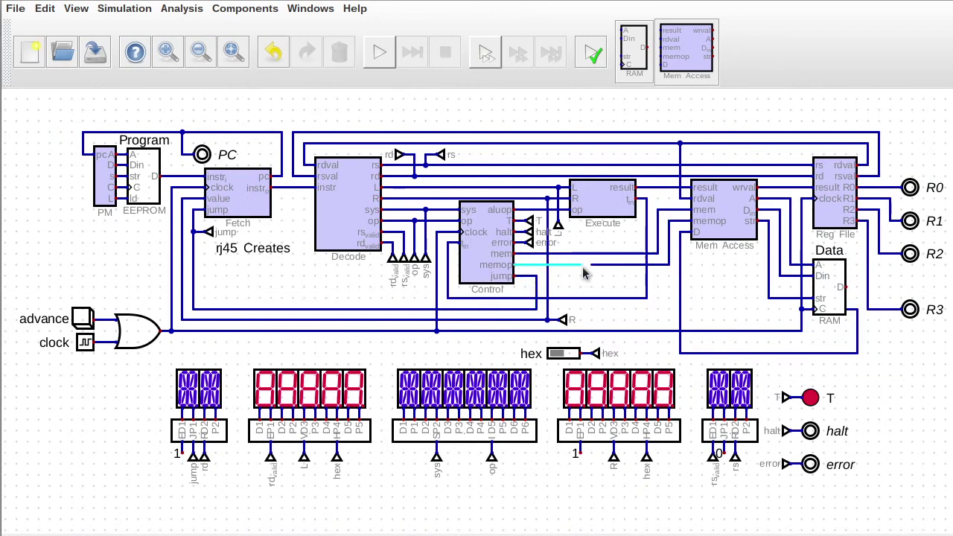
click(591, 265)
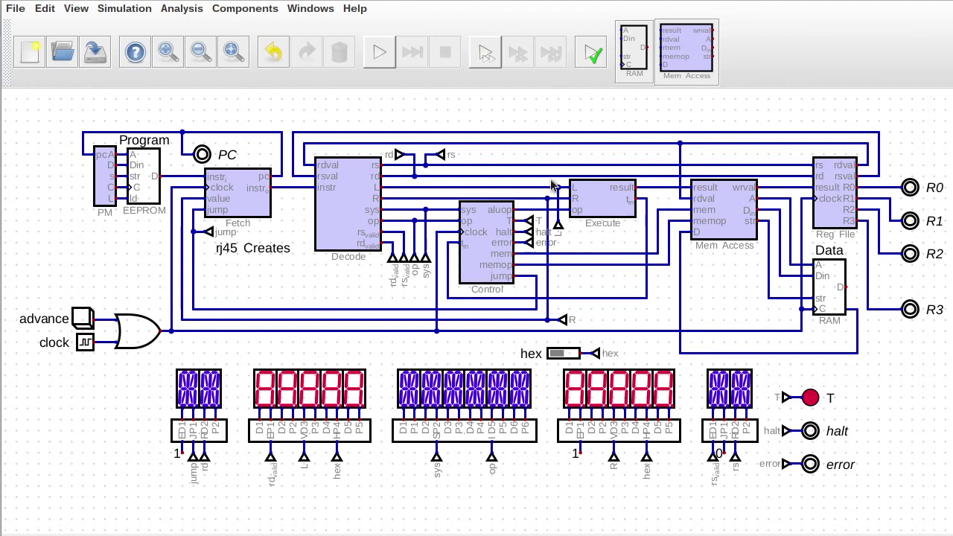
- In the Control subcircuit, place a four-input AND gate below the halt logic and invert all four inputs
click(481, 255)
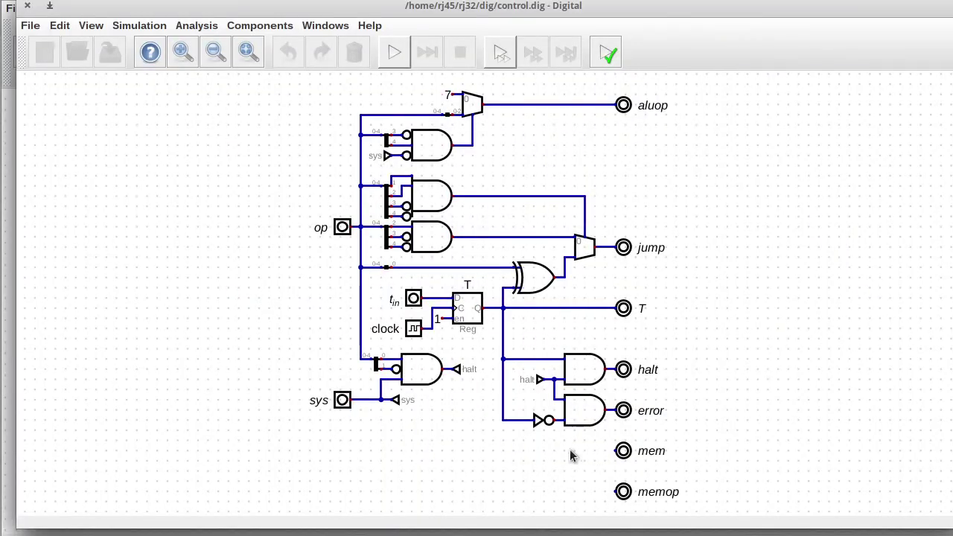
scroll(570, 449, up, 3)
drag(569, 448, 515, 381)
click(211, 25)
mouse_move(245, 27)
click(320, 51)
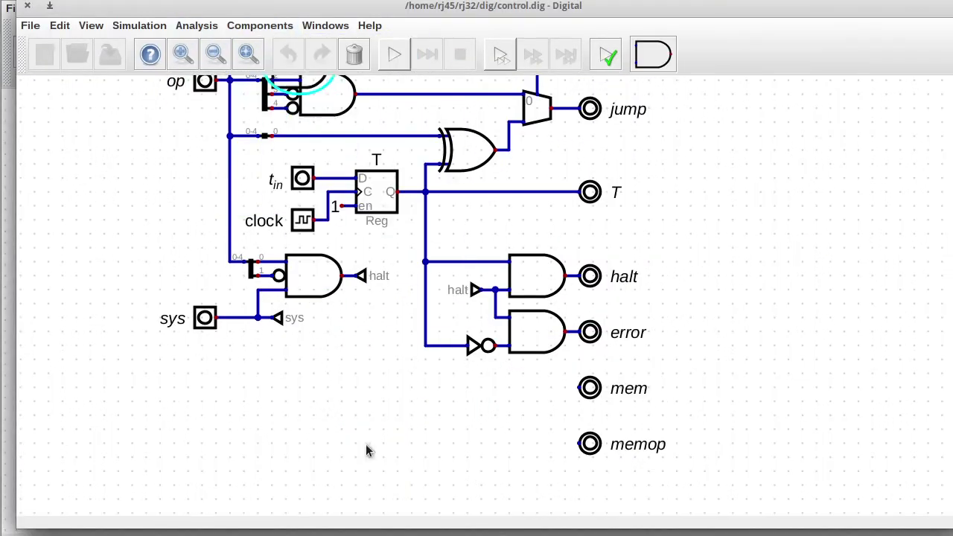
click(321, 436)
right_click(320, 428)
click(347, 468)
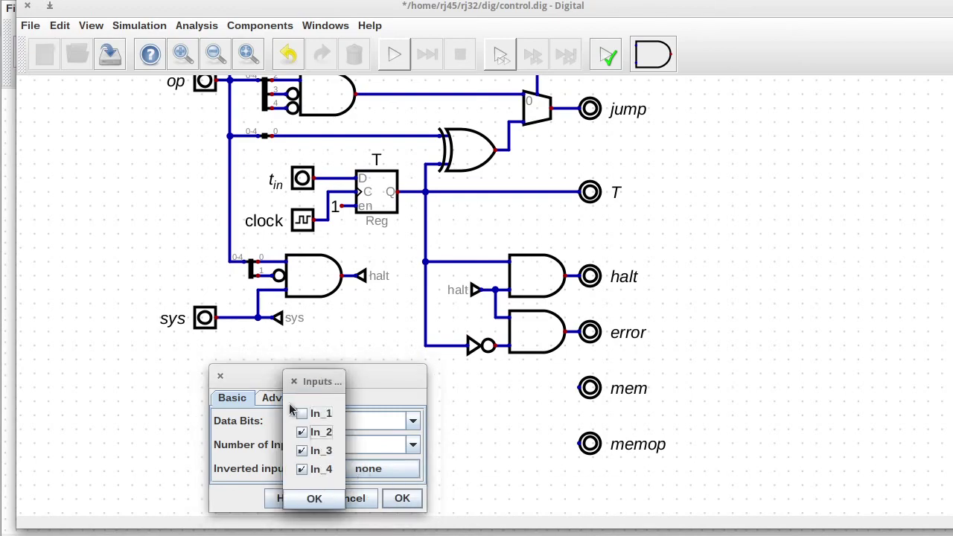
click(314, 498)
click(402, 498)
- Switch to the instruction-encoding spreadsheet and examine the sys and opcode bits of the load/store row in the decoding logic
key(alt+Tab)
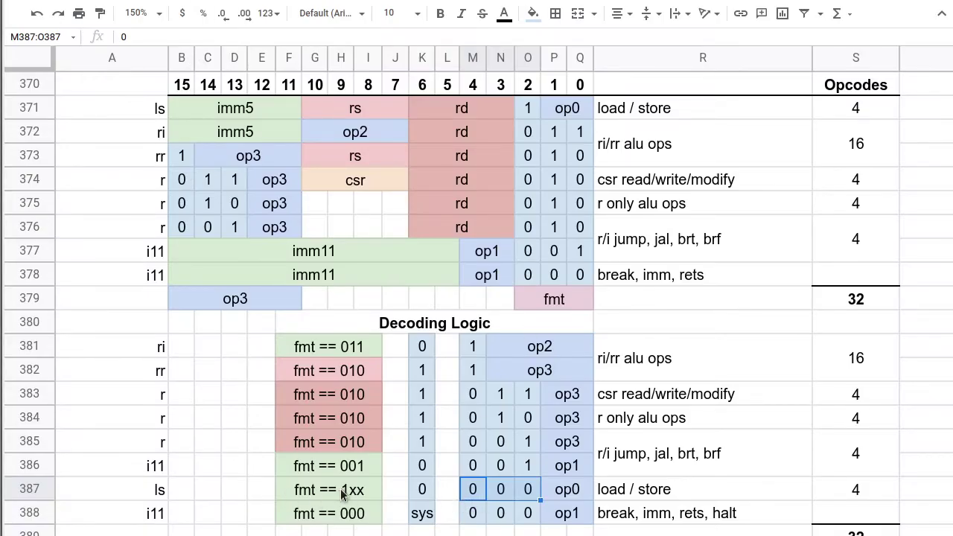
drag(342, 495, 577, 495)
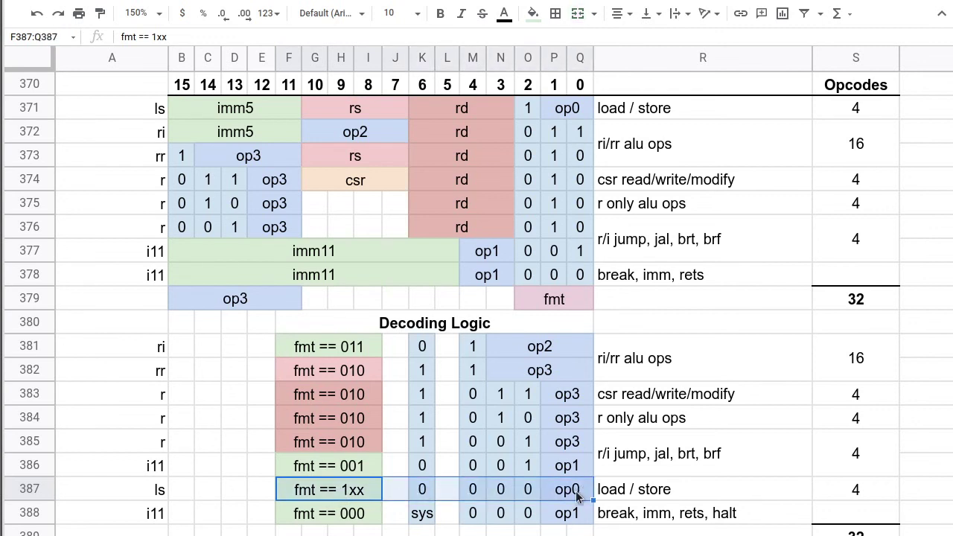
click(511, 495)
drag(477, 495, 536, 495)
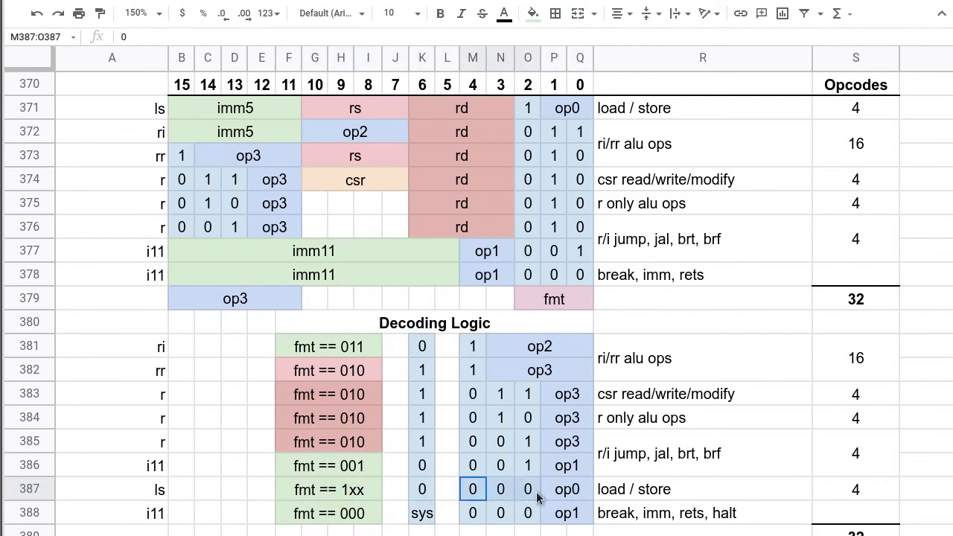
click(425, 493)
click(422, 520)
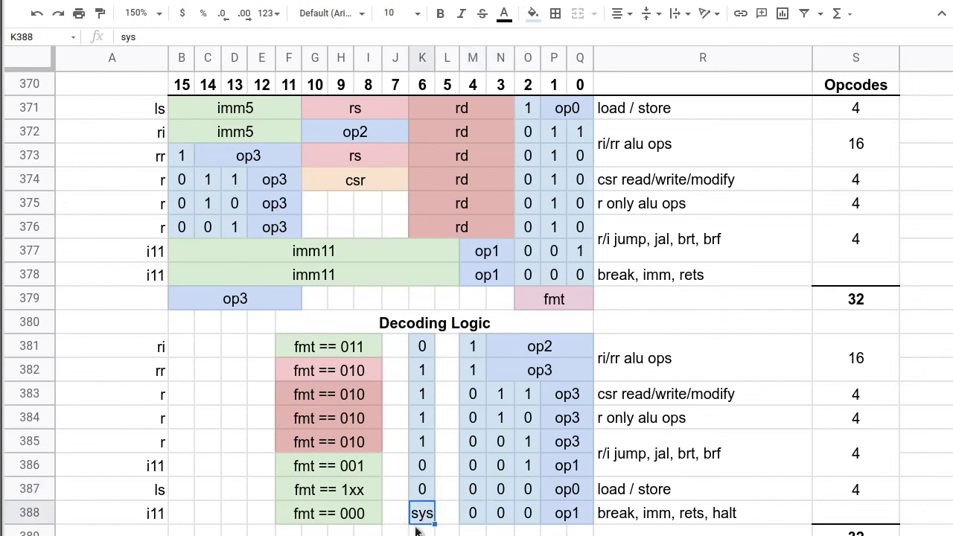
drag(483, 493, 558, 489)
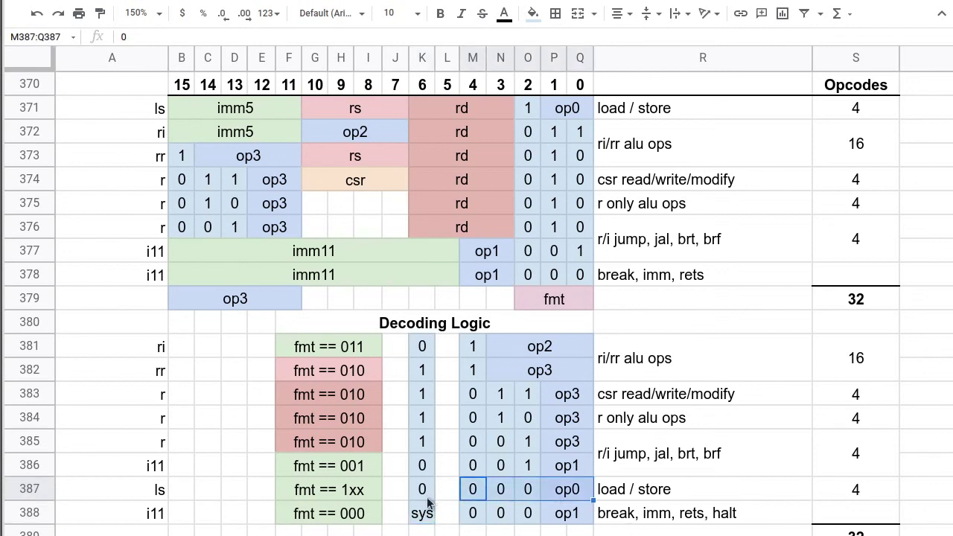
key(alt+Tab)
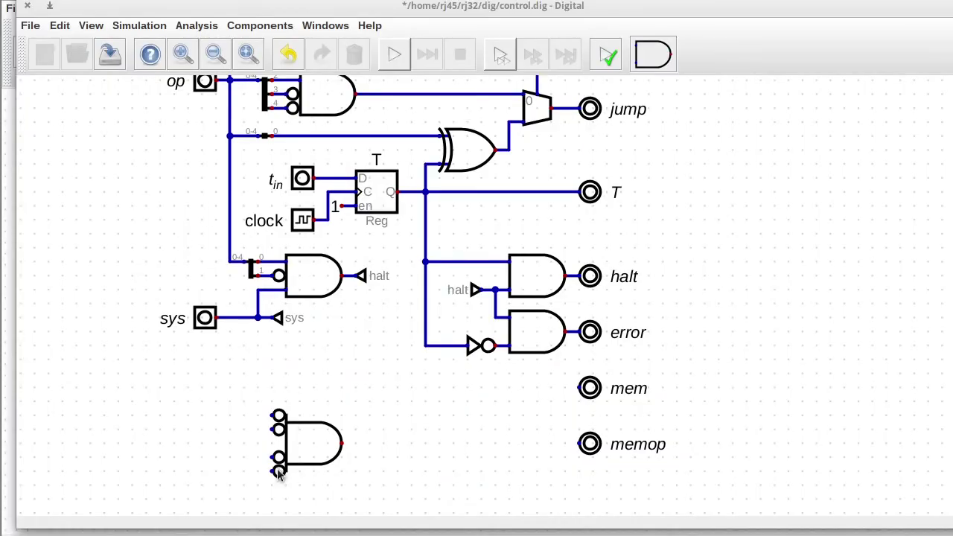
- Add a splitter beside the new AND gate with input splitting 5 and output splitting 4-4,3-3,2-2,1-0
click(257, 25)
mouse_move(251, 74)
click(306, 172)
click(234, 436)
right_click(232, 437)
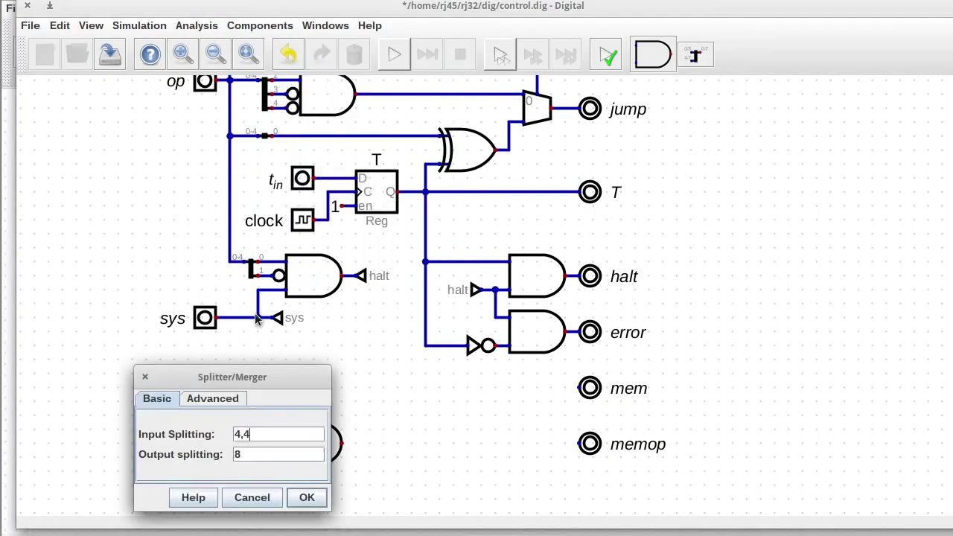
drag(252, 434, 232, 454)
text(54-4,3-3,2-2,1-0)
click(307, 498)
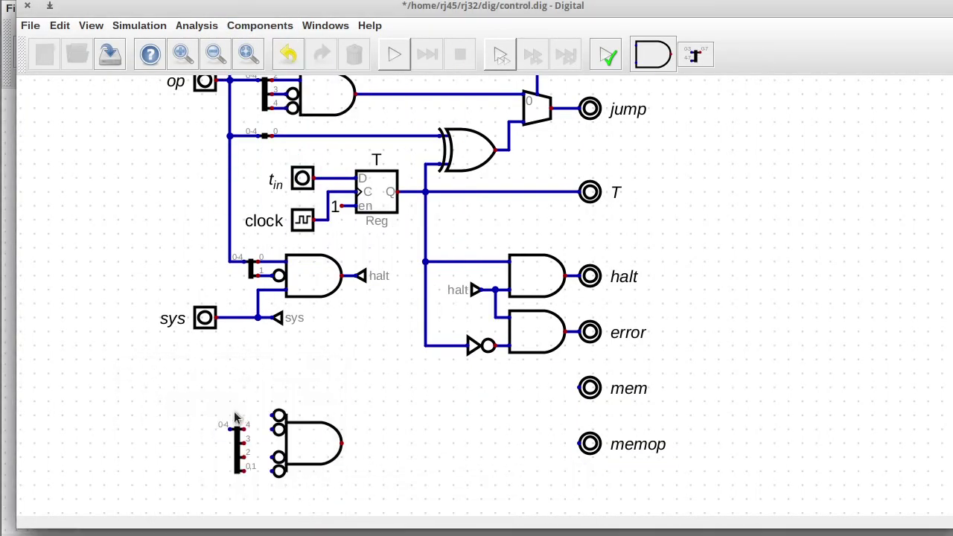
- Wire the splitter's bit 2, 3 and 4 outputs to the lower three inverted inputs of the AND gate
click(244, 471)
click(271, 471)
click(244, 457)
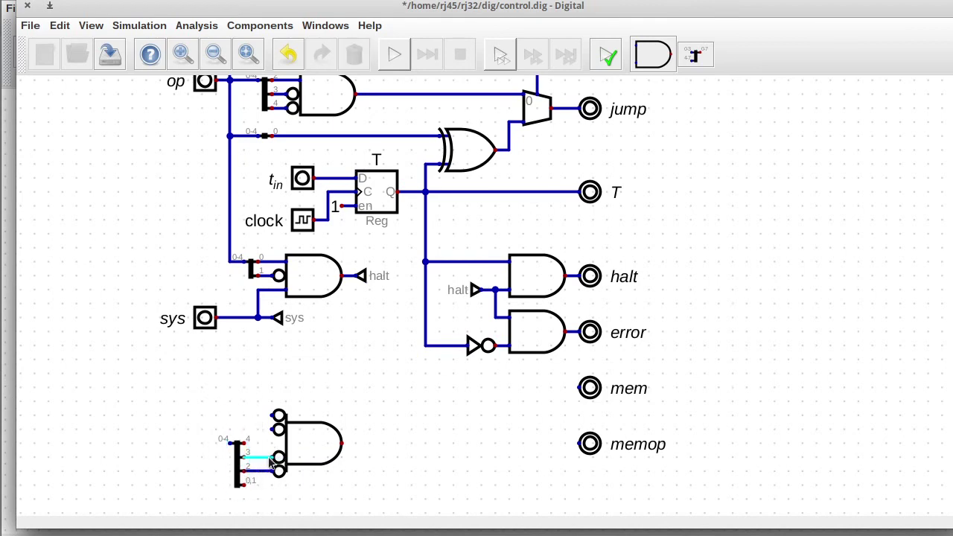
click(272, 457)
click(245, 443)
click(272, 429)
- Connect the sys line to the AND gate's first input and the op line to the splitter's input
click(258, 317)
click(230, 262)
click(230, 443)
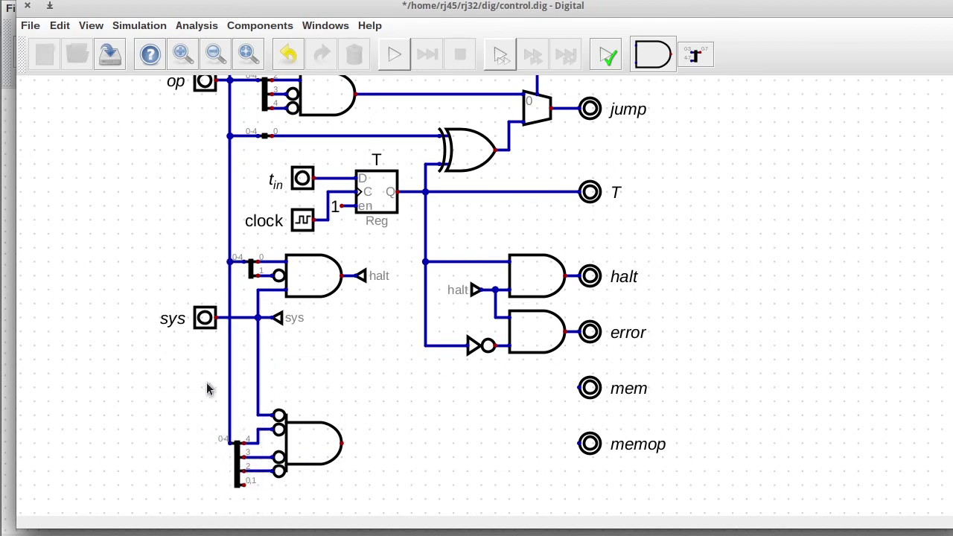
- Shift the new gate and the halt logic right, and straighten the slanted op and sys wires into right angles
drag(211, 395, 353, 495)
drag(312, 456, 355, 456)
drag(239, 243, 386, 346)
drag(333, 309, 350, 309)
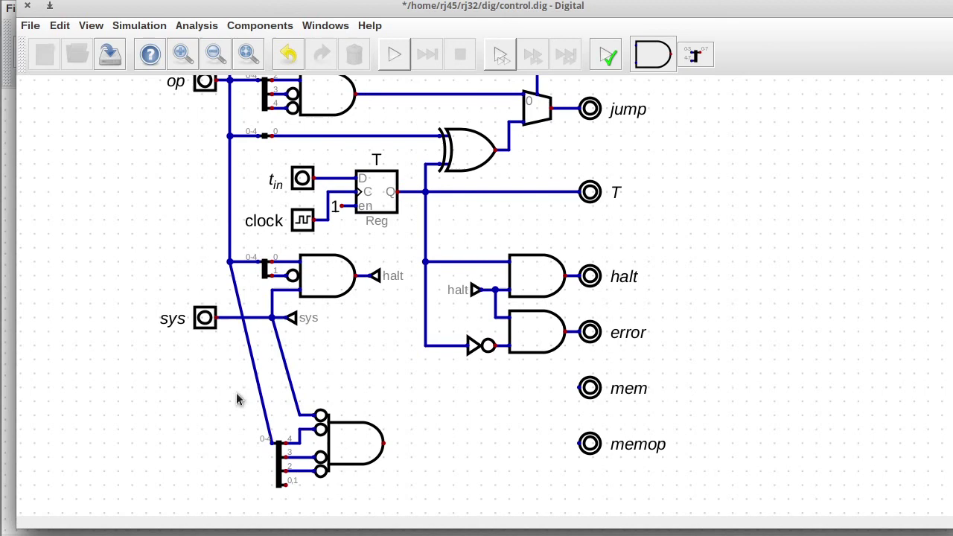
drag(257, 429, 278, 449)
drag(276, 447, 232, 444)
drag(284, 394, 271, 416)
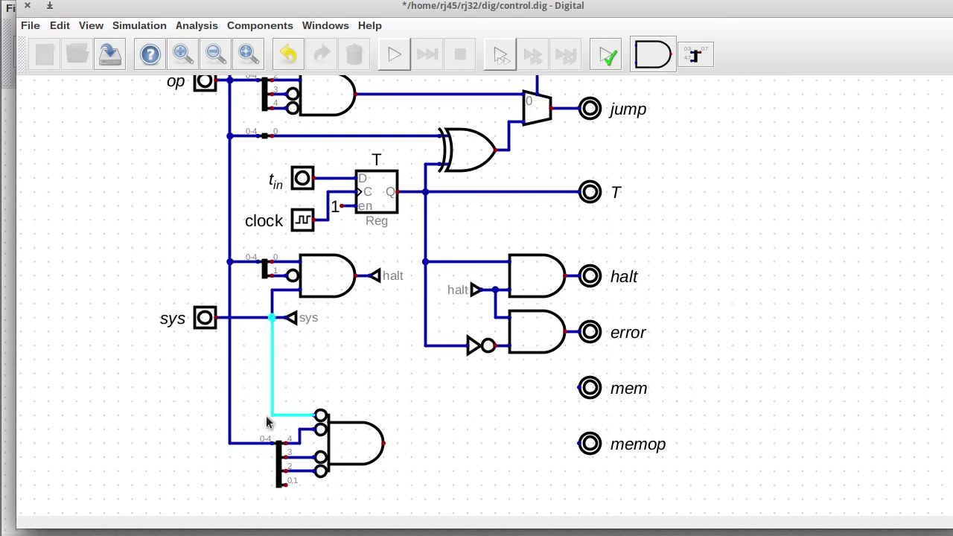
- Move the mem and memop outputs down and wire the new AND gate's output to mem
drag(549, 366, 660, 479)
drag(625, 410, 626, 466)
click(384, 444)
click(579, 444)
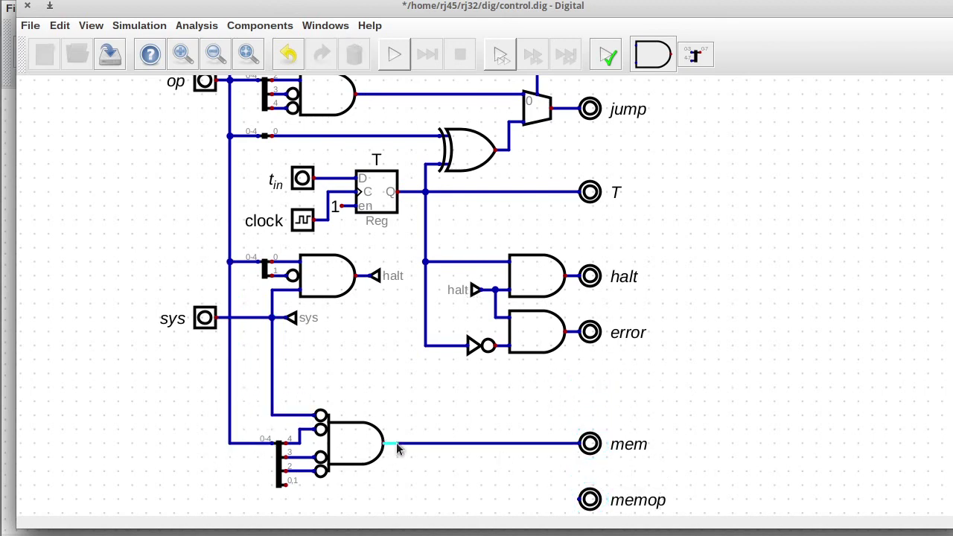
- Place a multiplexer in front of the memop output
drag(737, 514, 738, 404)
click(262, 25)
mouse_move(260, 92)
click(339, 99)
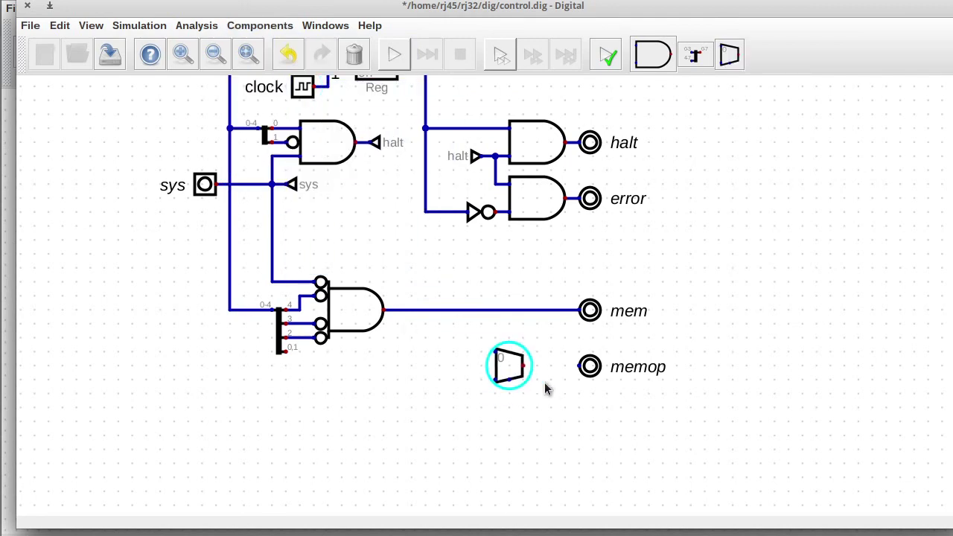
click(554, 391)
- Add a constant at the multiplexer's first data input and set its value to 0
click(237, 26)
click(351, 106)
click(510, 353)
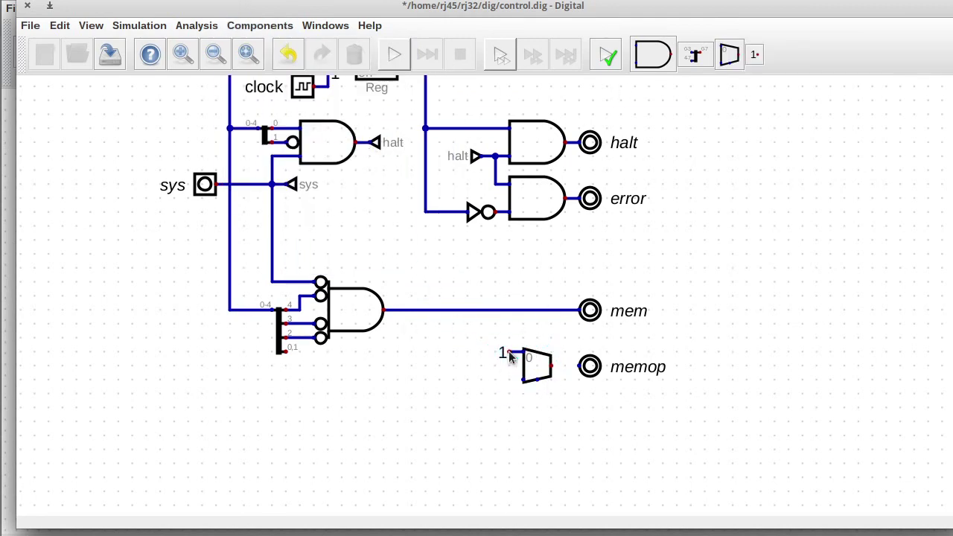
right_click(509, 353)
click(492, 372)
key(BackSpace)
text(0)
click(568, 408)
- Wire the splitter's 0,1 output to the multiplexer's second data input
click(285, 351)
click(326, 379)
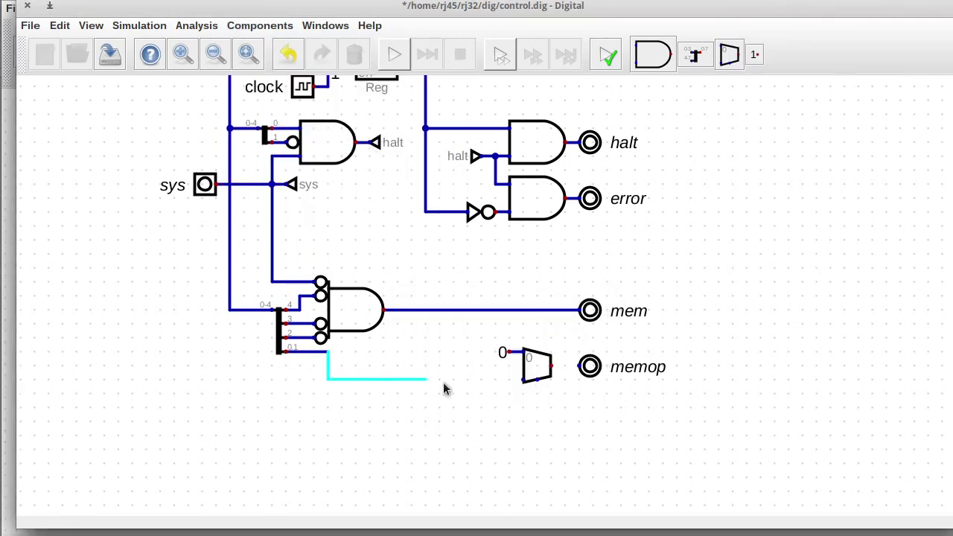
click(536, 380)
- Flip the multiplexer's selector to its upper side and connect the selector to the mem line
right_click(540, 366)
click(426, 400)
click(637, 427)
click(537, 351)
click(537, 310)
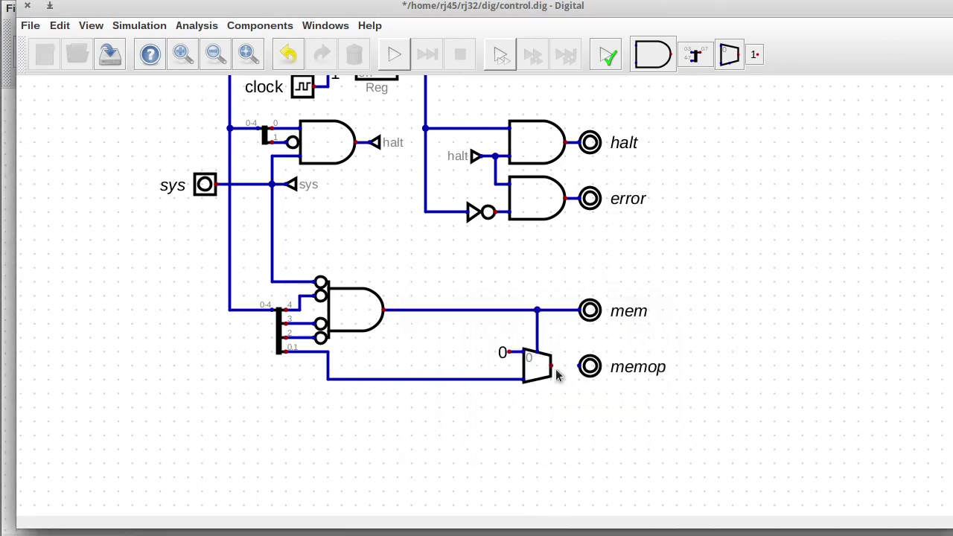
- Wire the multiplexer's output to memop, then save and close the Control subcircuit
click(551, 366)
click(579, 366)
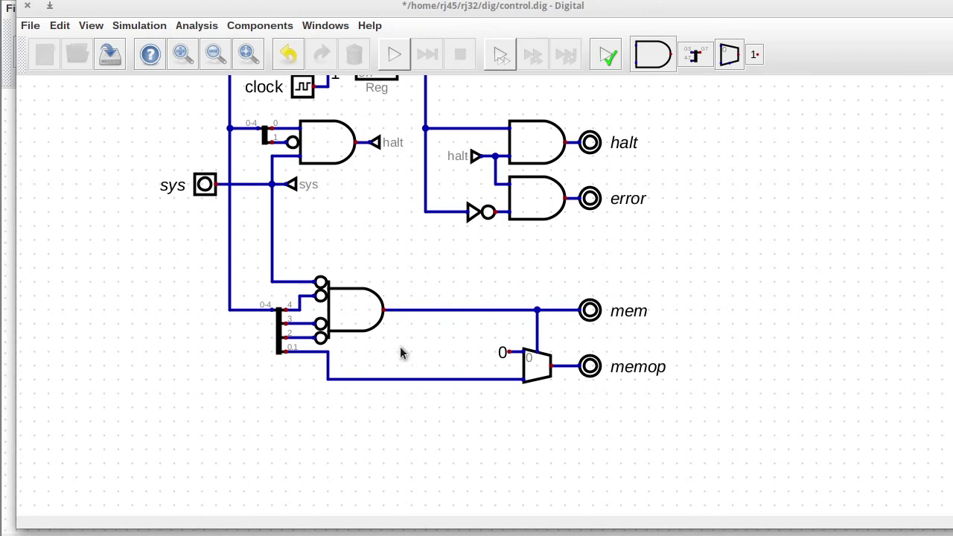
click(110, 58)
click(27, 5)
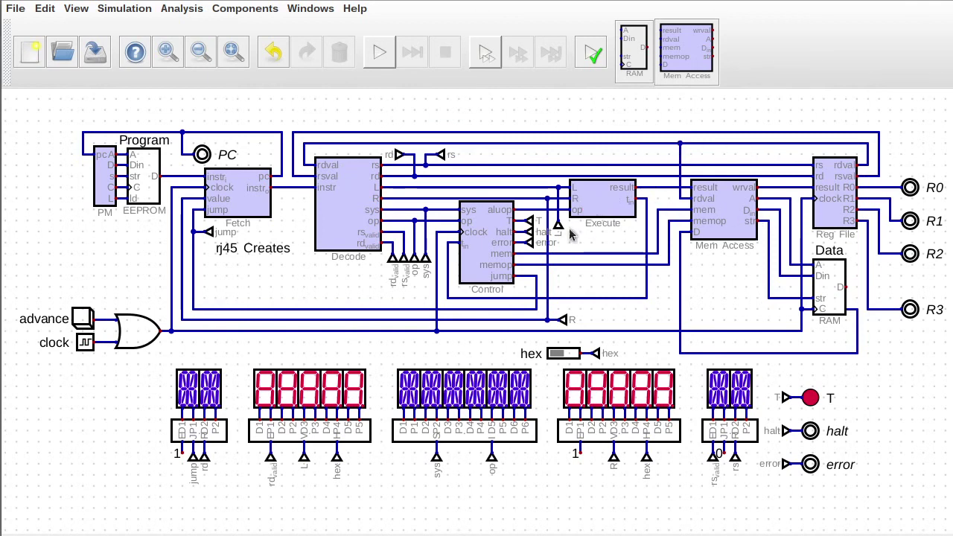
- Open the Execute subcircuit to examine the operation inputs of its result multiplexer, and close it again
right_click(605, 208)
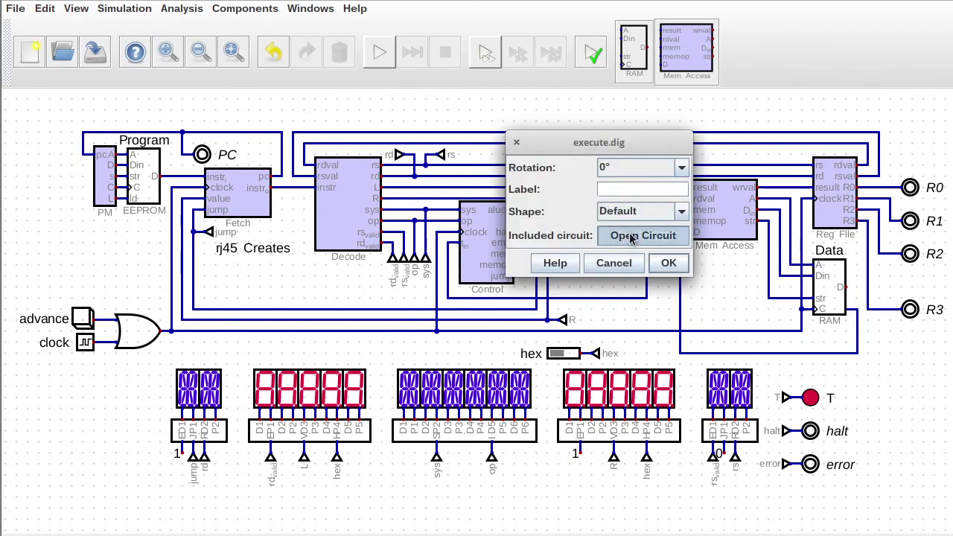
click(630, 238)
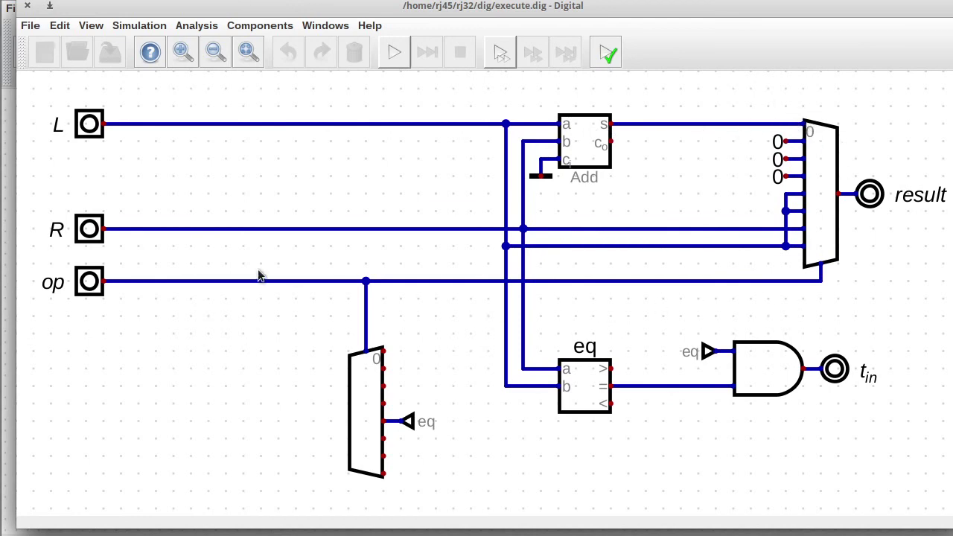
click(27, 8)
- Open the Control subcircuit and set the aluop multiplexer's number of selector bits to 2
right_click(472, 251)
click(512, 279)
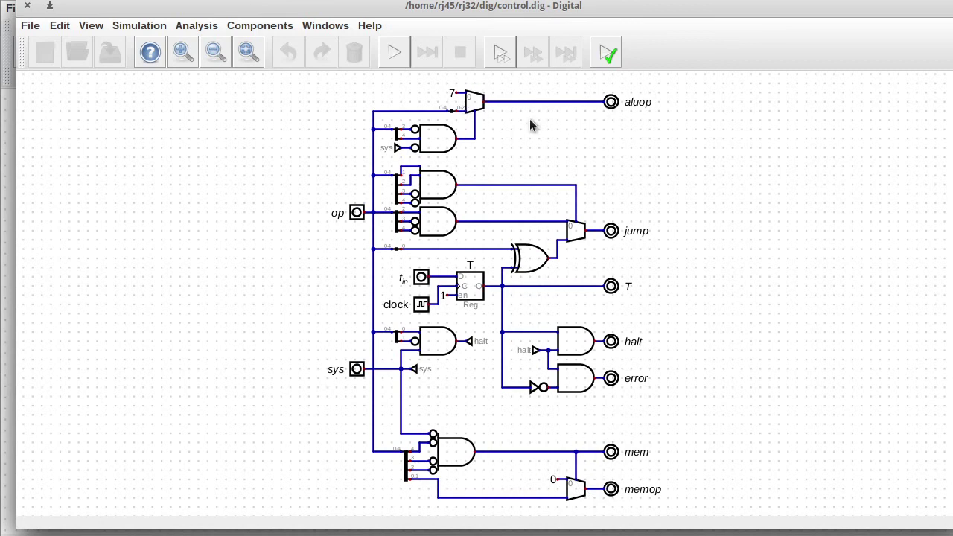
right_click(472, 109)
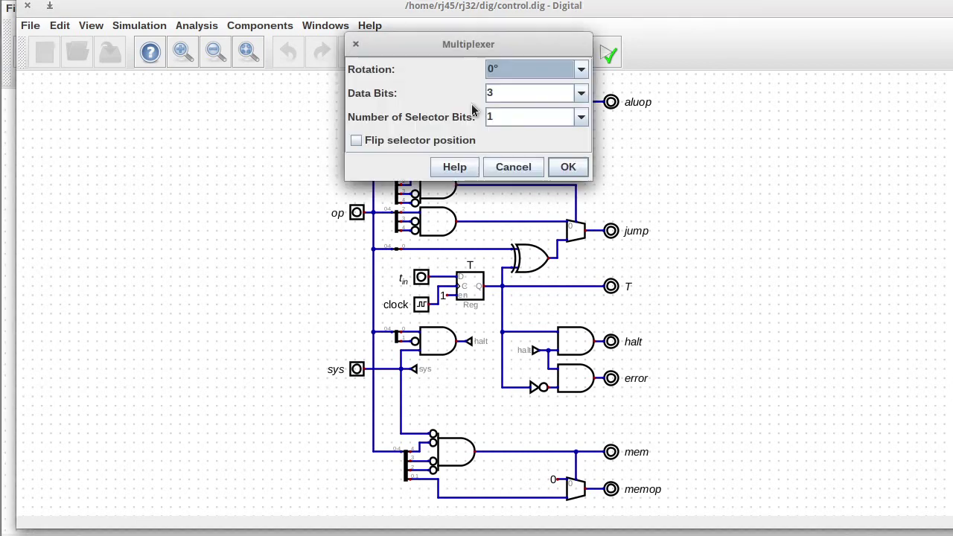
double_click(520, 117)
text(2)
click(568, 168)
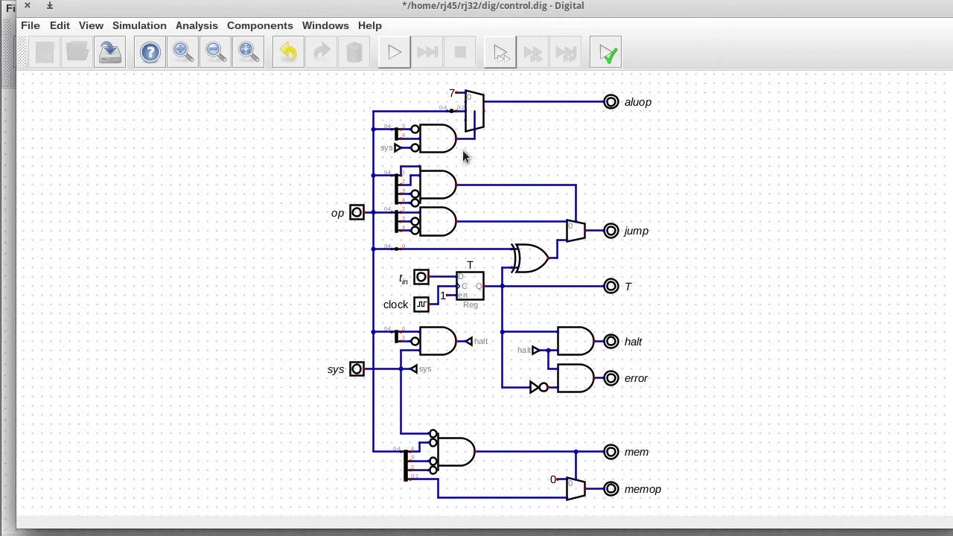
- Rearrange the circuitry to widen the gap between the aluop multiplexer and the AND gate below it
scroll(475, 103, up, 3)
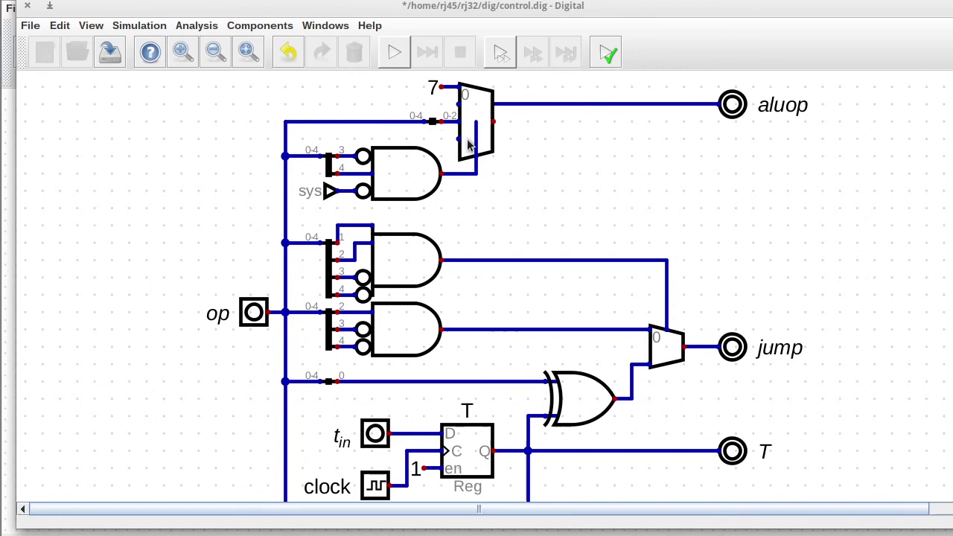
drag(232, 150, 804, 291)
key(Escape)
drag(417, 158, 835, 290)
drag(599, 235, 598, 196)
drag(266, 219, 327, 277)
drag(283, 242, 283, 195)
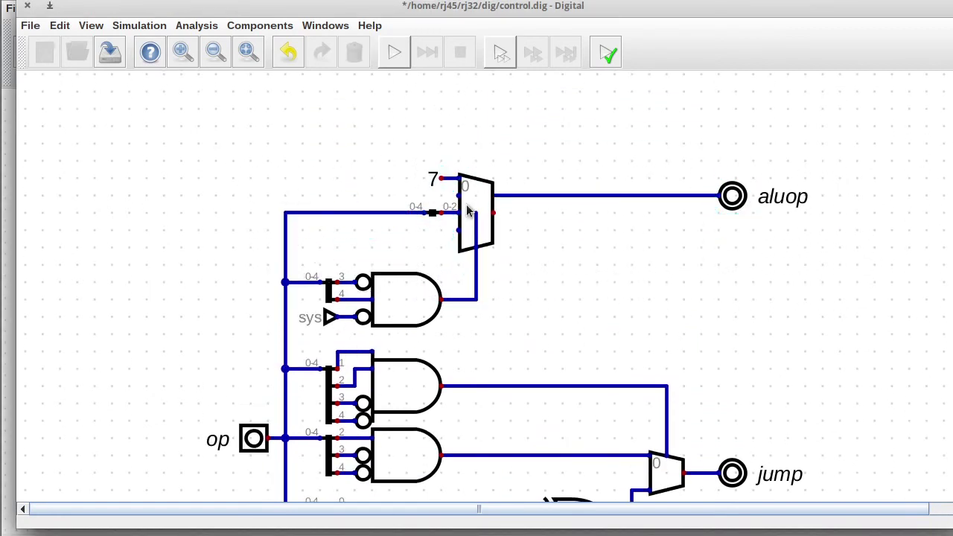
- Add a splitter with input splitting 1,1 and output splitting 2, rotated upright on the AND gate's line below the aluop multiplexer
click(260, 25)
mouse_move(254, 72)
click(336, 139)
click(467, 257)
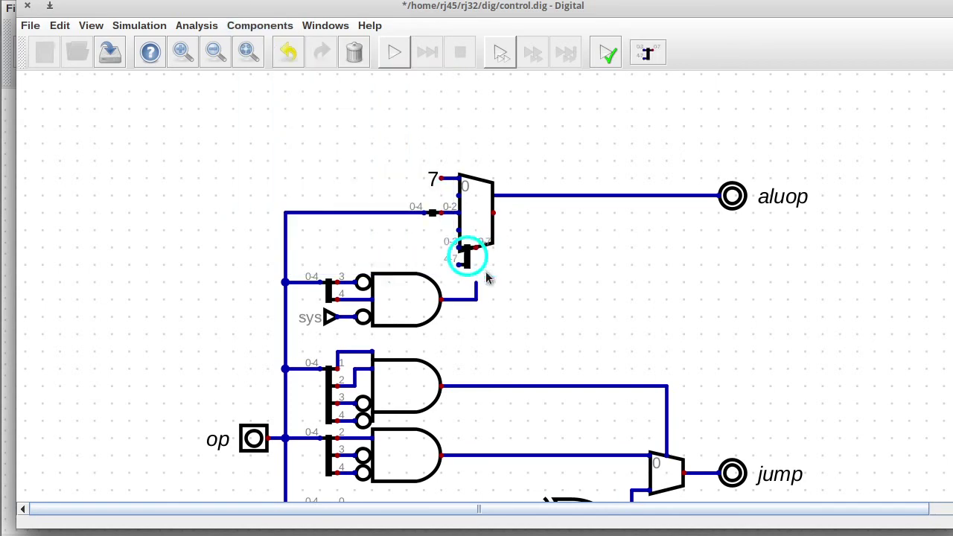
click(486, 277)
right_click(476, 260)
double_click(502, 258)
text(1,1)
double_click(492, 277)
text(2)
key(Return)
click(475, 265)
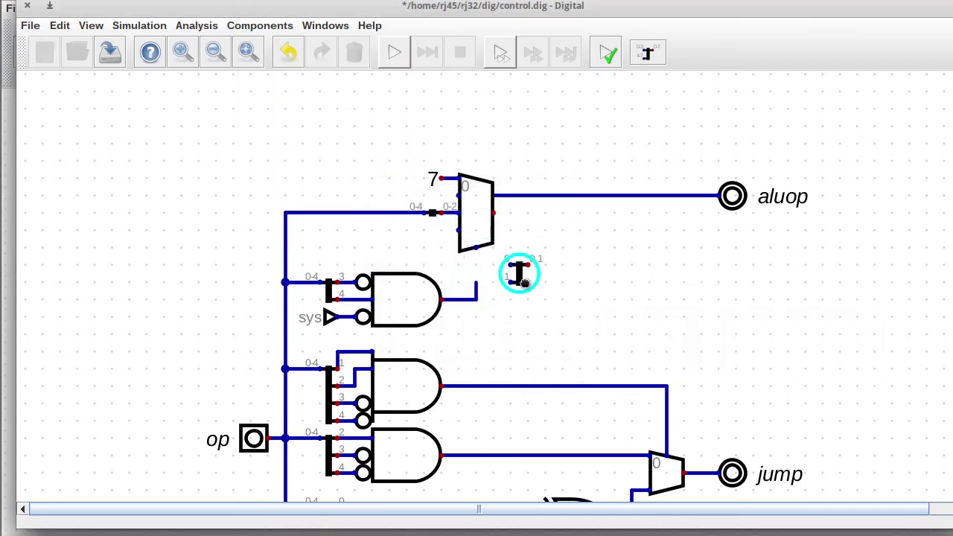
key(r)
click(472, 277)
- Move the op line up to the aluop multiplexer's second data input and wire the splitter's 0,1 output to the selector
drag(272, 208, 466, 233)
drag(417, 207, 417, 191)
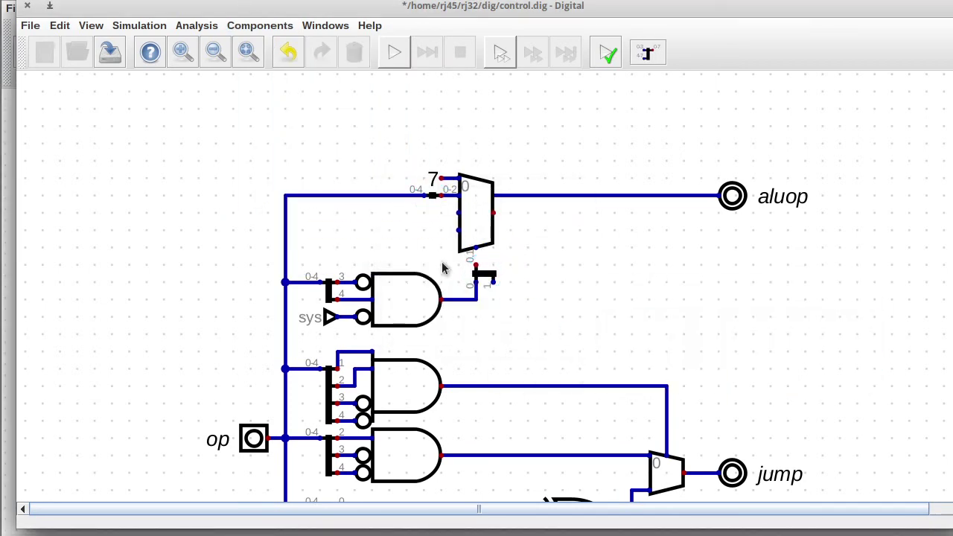
click(476, 247)
click(476, 265)
- Add an upward-facing tunnel named mem and wire it to the splitter's input 1
key(t)
key(r)
key(r)
key(r)
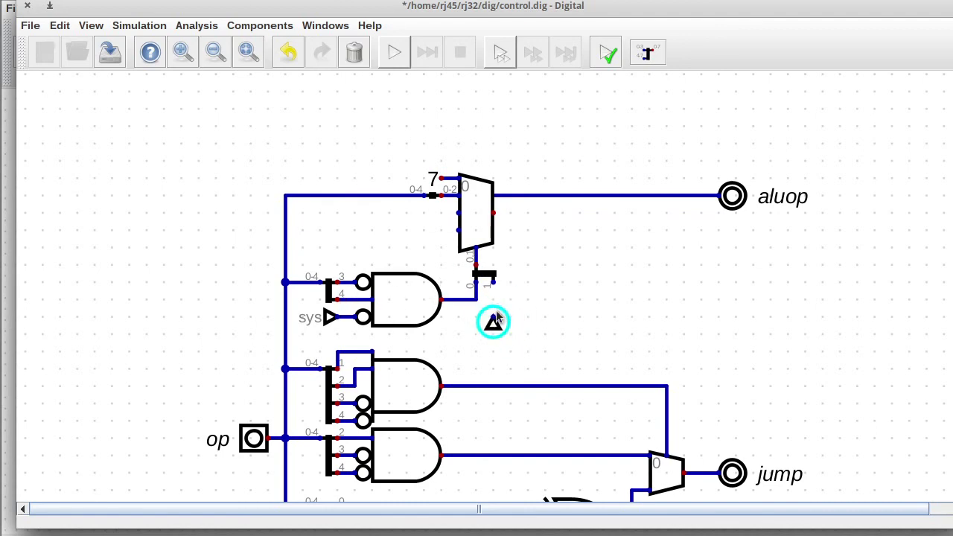
click(493, 305)
right_click(493, 311)
text(mem)
key(Return)
click(493, 300)
click(494, 282)
- Duplicate the constant 7 to the aluop multiplexer's third data input, set it to 0, and copy it to the fourth
drag(418, 163, 472, 186)
key(ctrl+d)
click(459, 214)
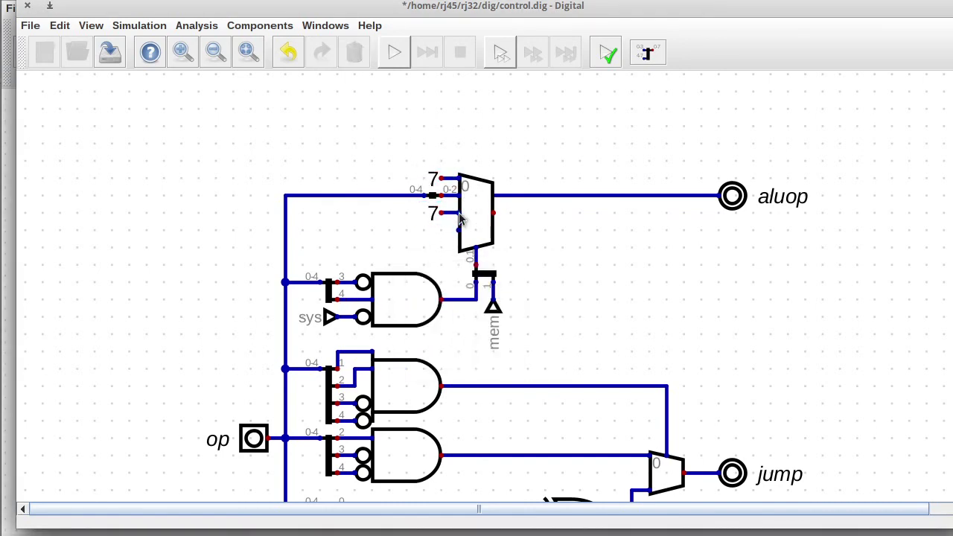
right_click(439, 213)
text(0)
click(510, 258)
key(ctrl+c)
key(ctrl+v)
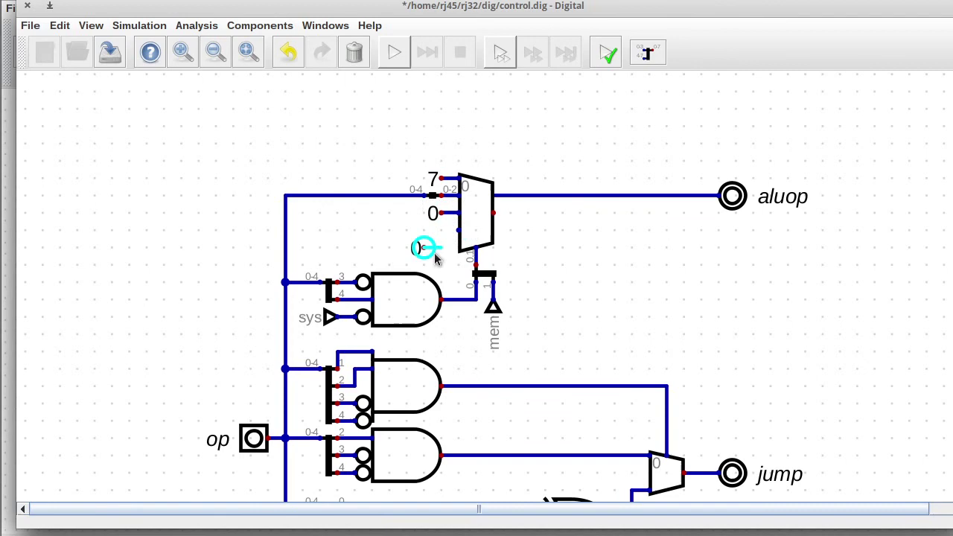
click(426, 231)
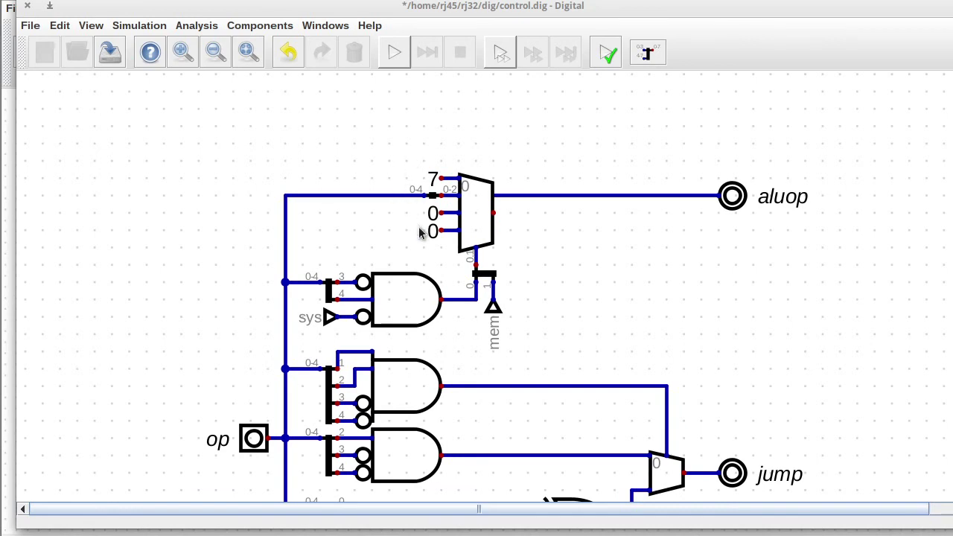
- Move the aluop output and its wire down to line up with the multiplexer's output
drag(490, 177, 815, 210)
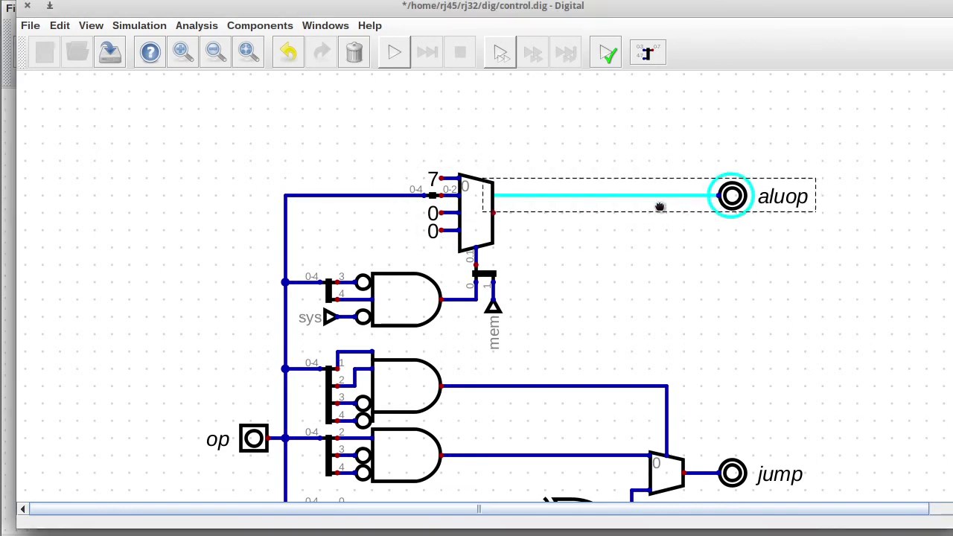
drag(660, 206, 670, 240)
click(670, 241)
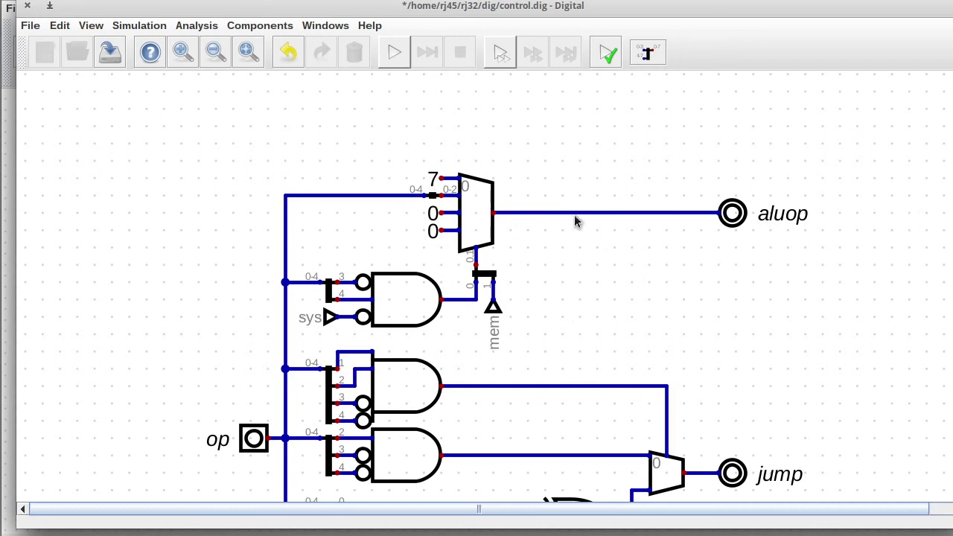
- Copy the mem tunnel onto the mem line above the memop multiplexer's selector
drag(483, 275, 517, 332)
click(495, 336)
scroll(583, 273, down, 10)
key(ctrl+v)
click(700, 292)
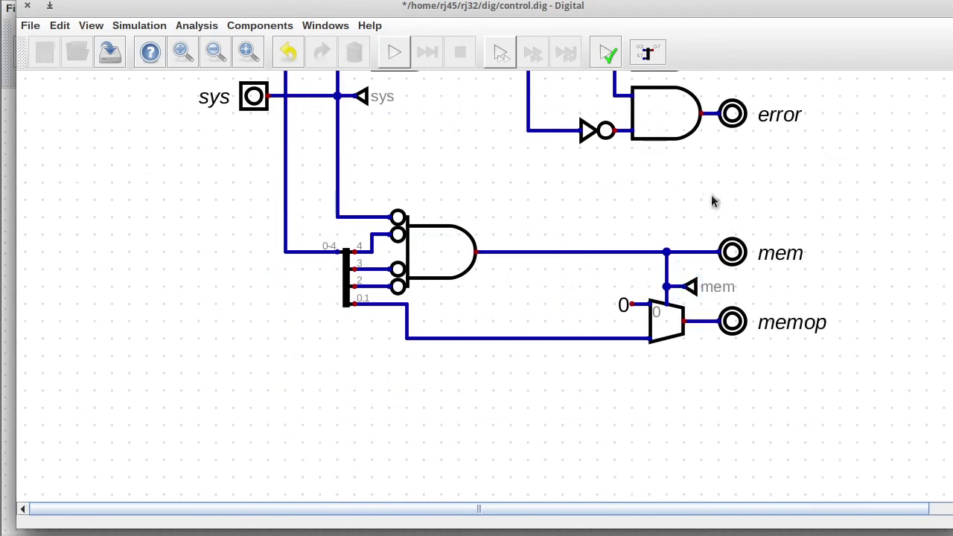
- Save the Control subcircuit and close it
click(110, 51)
scroll(857, 247, up, 1)
scroll(933, 172, up, 10)
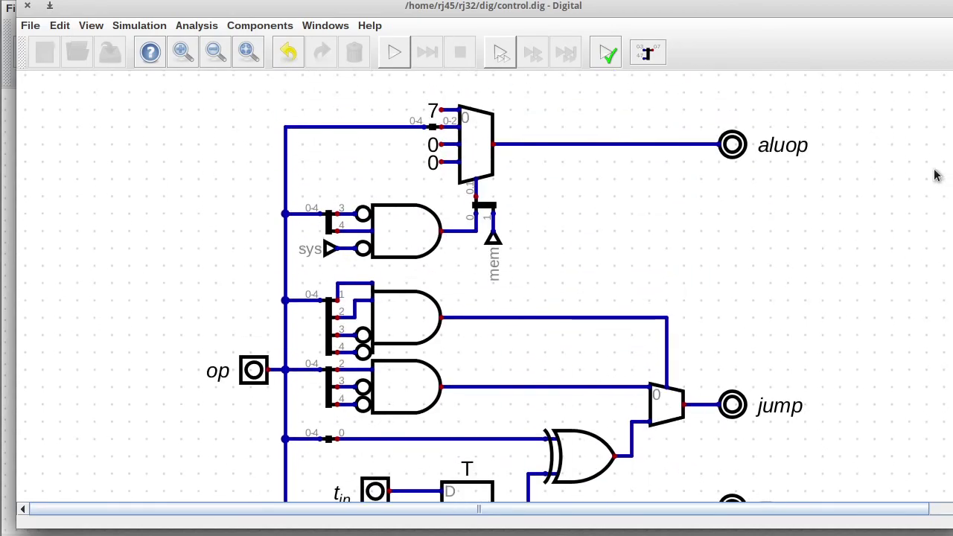
click(28, 5)
- Open the Decode subcircuit and delete the wire between rdval and L
right_click(329, 214)
click(372, 239)
key(Delete)
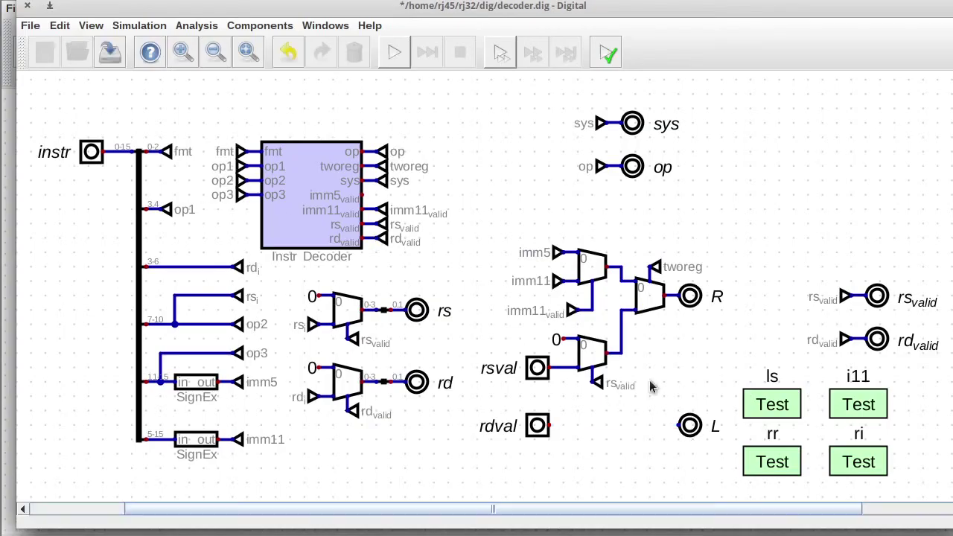
- Add a multiplexer between rdval and L and move the L output level with the multiplexer's output
click(260, 25)
mouse_move(257, 96)
click(327, 96)
click(642, 464)
click(700, 435)
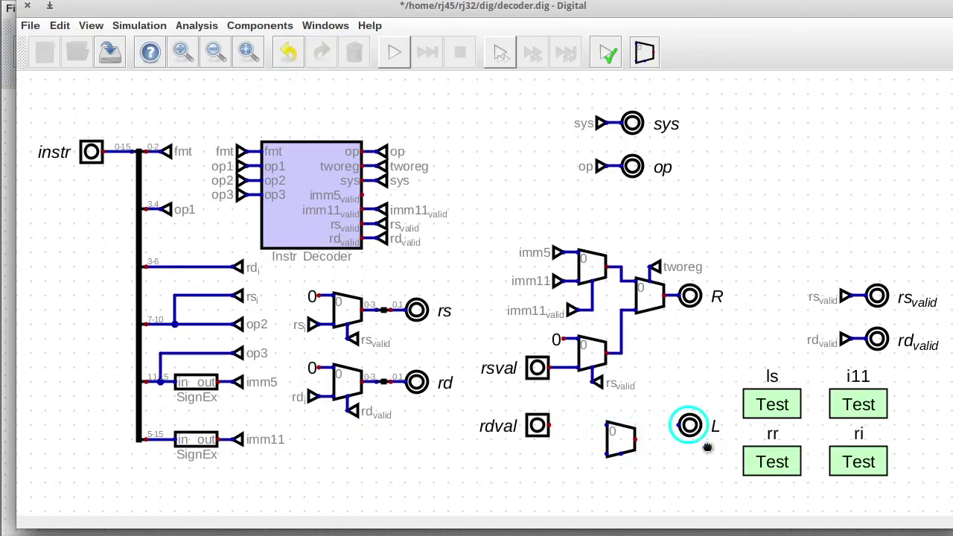
click(700, 448)
- Wire rdval to the new multiplexer's first data input and its output to L
click(549, 426)
click(606, 426)
click(636, 439)
click(677, 440)
- Copy an op3 tunnel to the area below rdval, in line with the multiplexer's second data input
drag(231, 339, 262, 372)
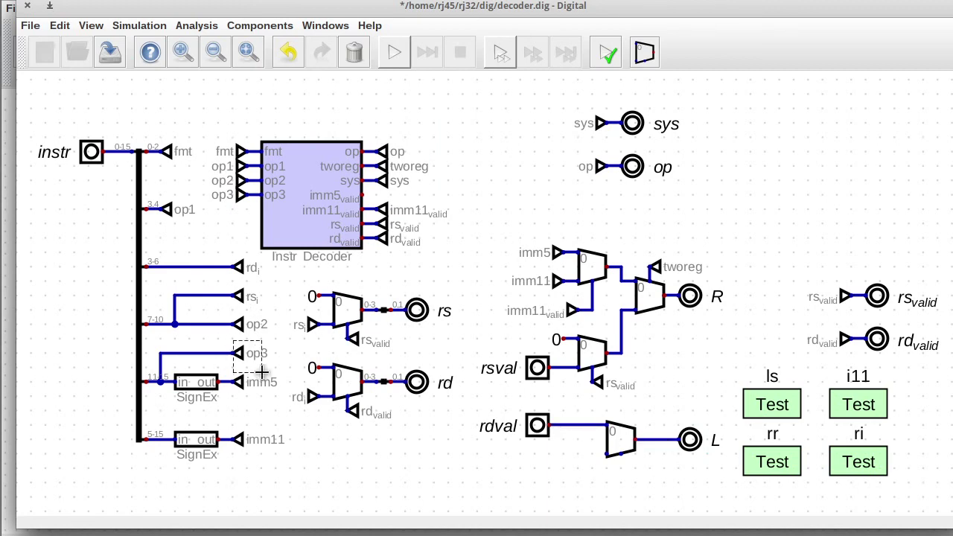
key(ctrl+c)
key(ctrl+v)
click(569, 460)
mouse_move(560, 437)
mouse_down()
mouse_move(610, 487)
mouse_move(544, 461)
mouse_move(561, 452)
mouse_up()
- Add a splitter with input splitting 5,11 and output splitting 16 between op3 and the multiplexer's second data input
click(256, 26)
mouse_move(254, 74)
click(325, 143)
click(584, 462)
right_click(581, 463)
text(5,11)
drag(613, 481, 580, 478)
text(16)
click(658, 526)
click(655, 524)
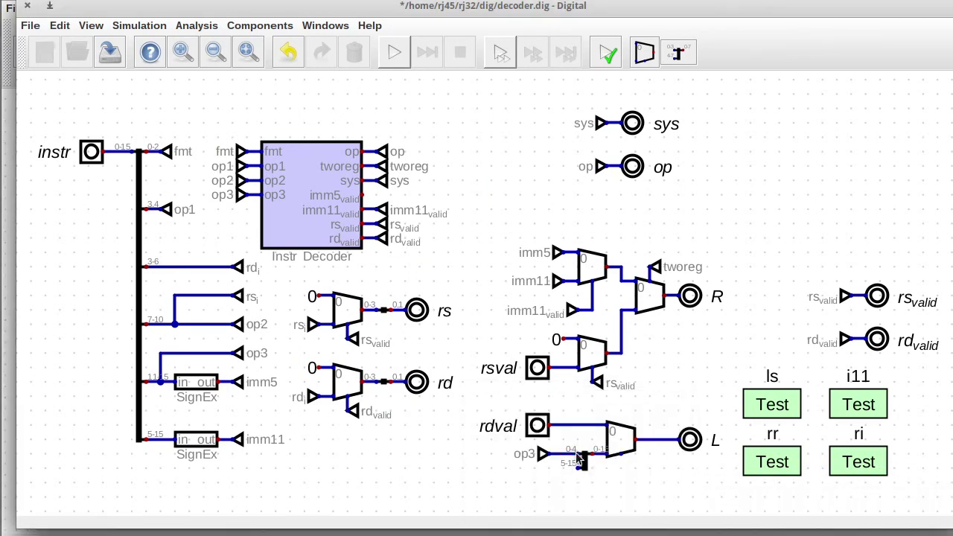
- Supply the splitter's 5-15 input with a constant of value 0 and adjust the constant's data bits
right_click(564, 467)
click(497, 240)
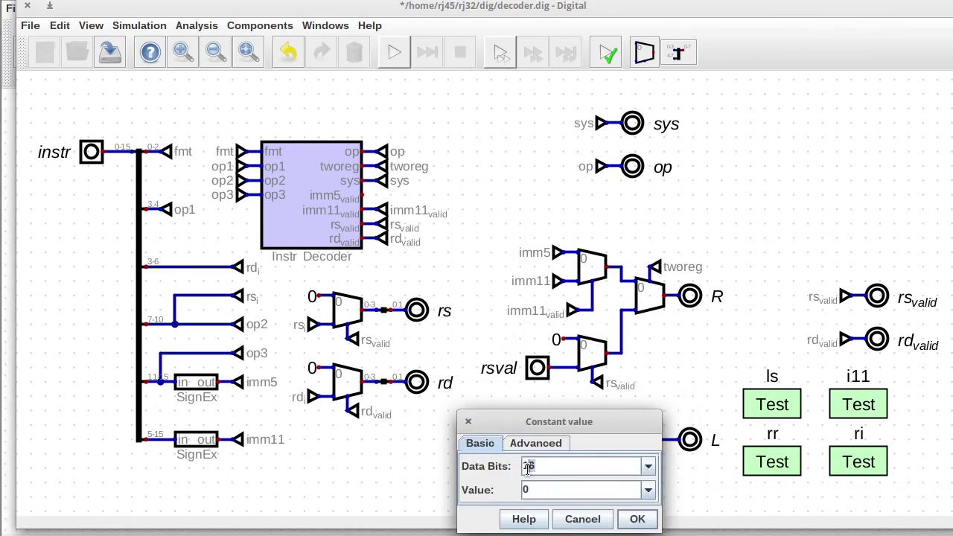
click(631, 516)
- Set the L multiplexer's data bits to 16
click(602, 308)
right_click(617, 441)
click(662, 435)
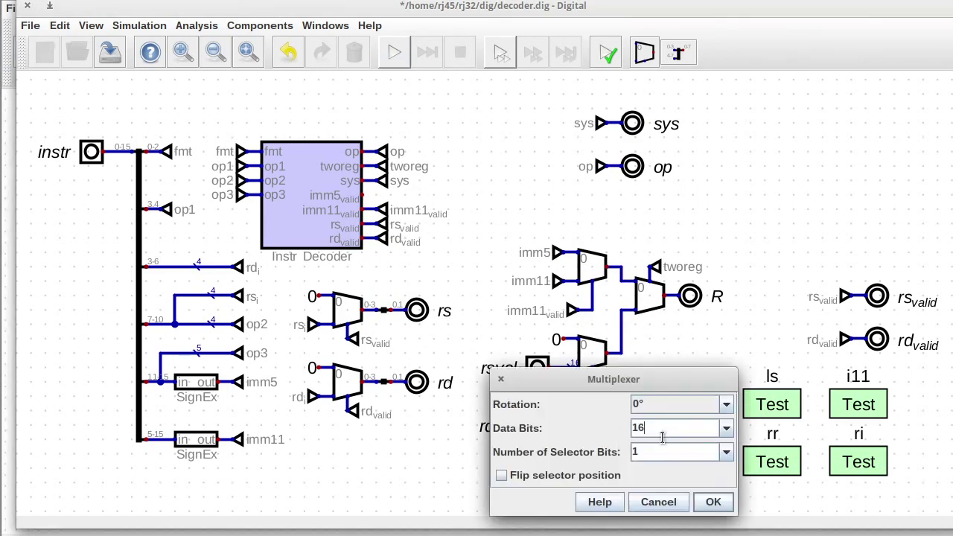
click(696, 495)
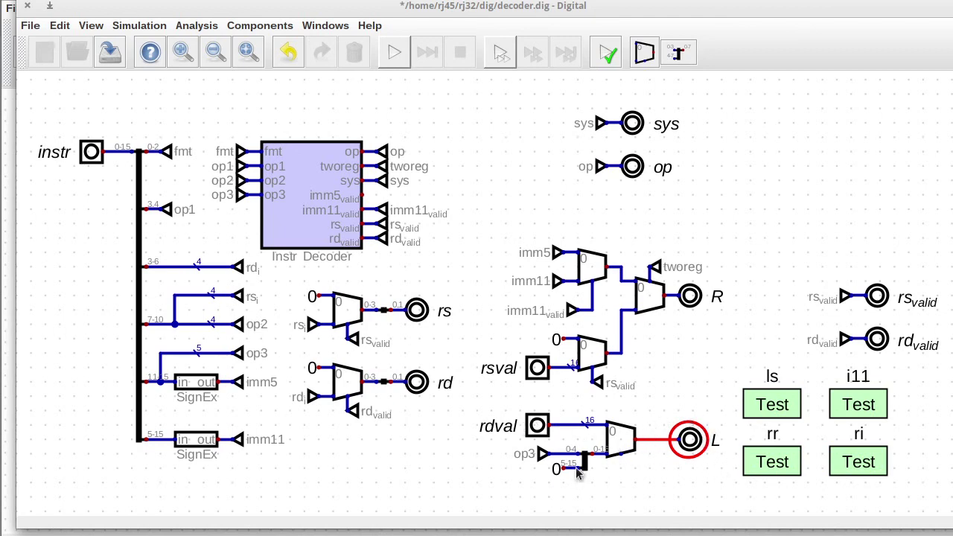
- Draw a short wire down from the L multiplexer's selector, then save and close the Decode subcircuit
click(621, 460)
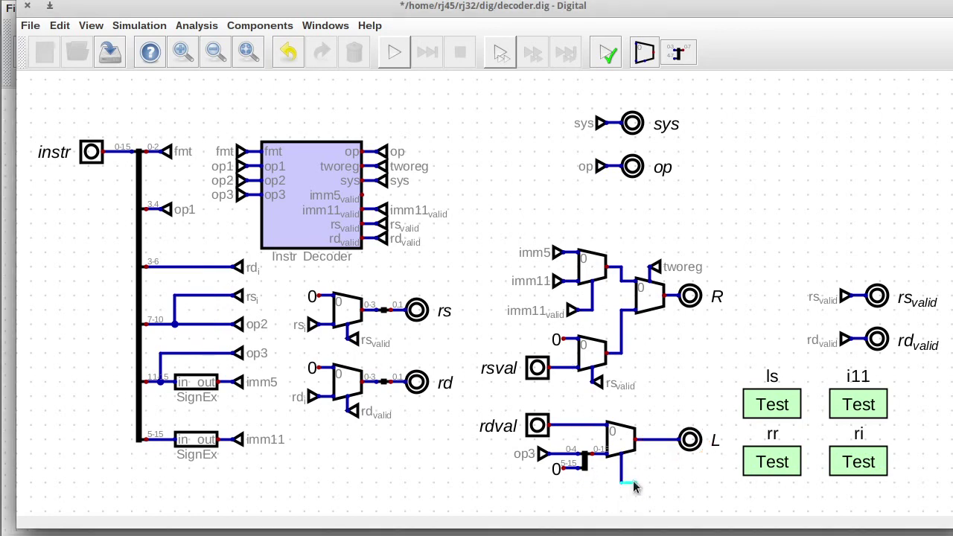
key(Escape)
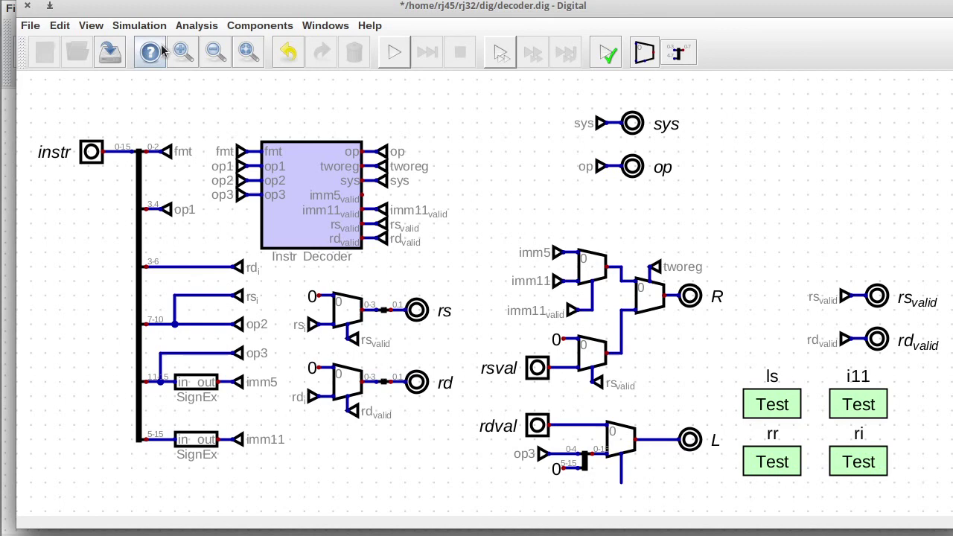
click(108, 52)
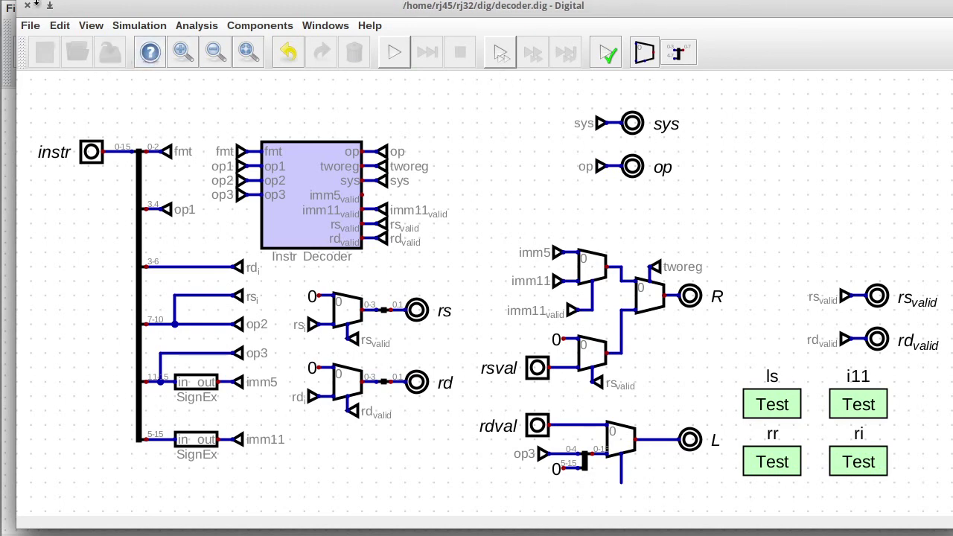
click(27, 8)
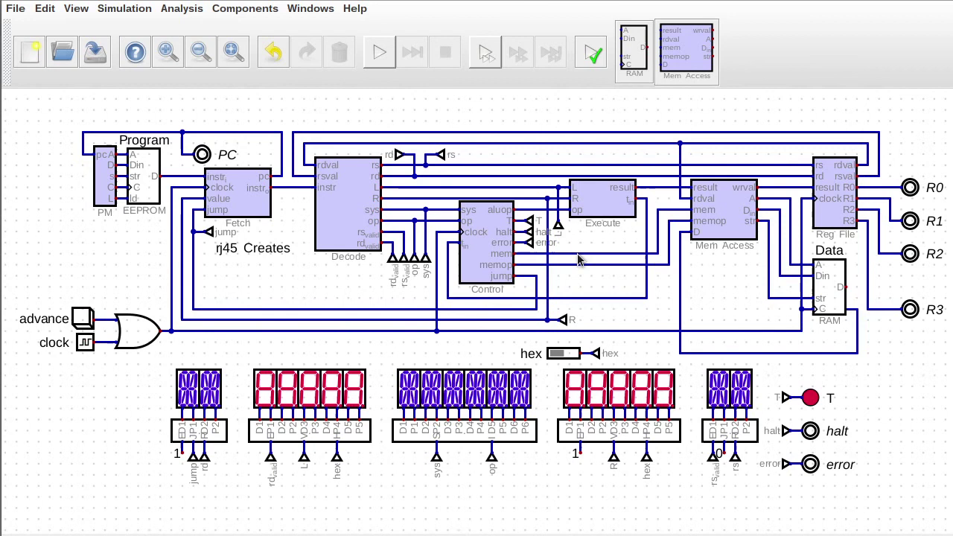
- Route a wire from Control's mem line to the Decode block's edge below instr, then open the Decode subcircuit
mouse_move(581, 254)
mouse_down()
mouse_move(587, 320)
mouse_move(414, 346)
mouse_move(281, 345)
mouse_move(304, 197)
mouse_up()
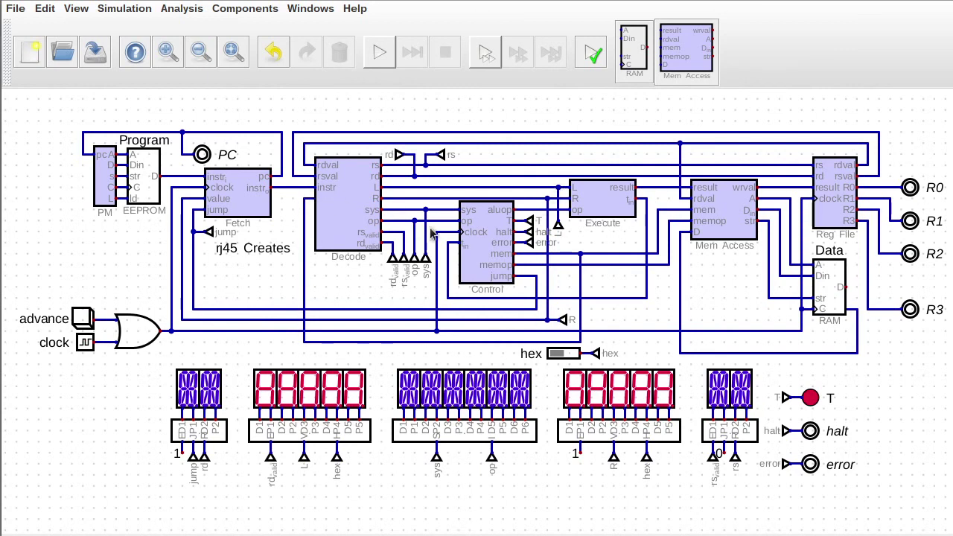
right_click(355, 205)
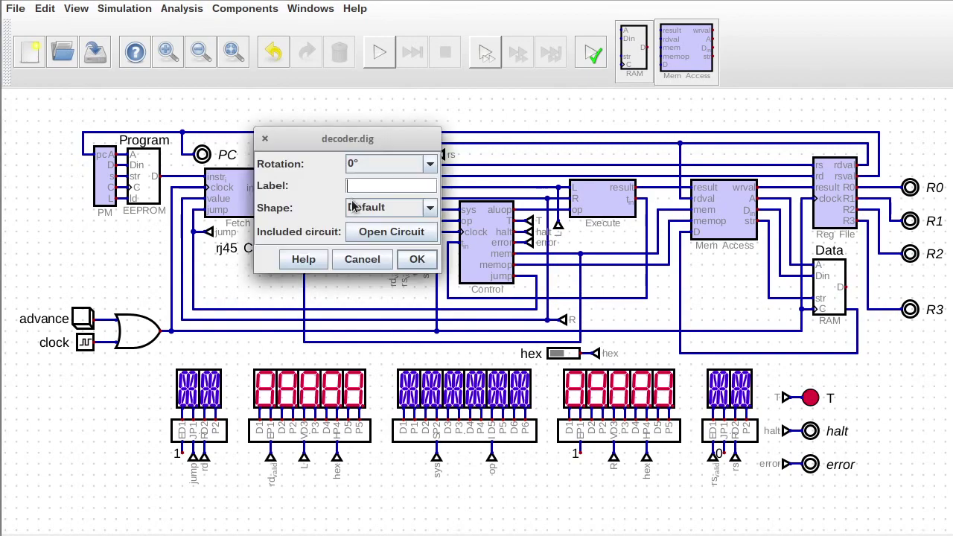
click(374, 232)
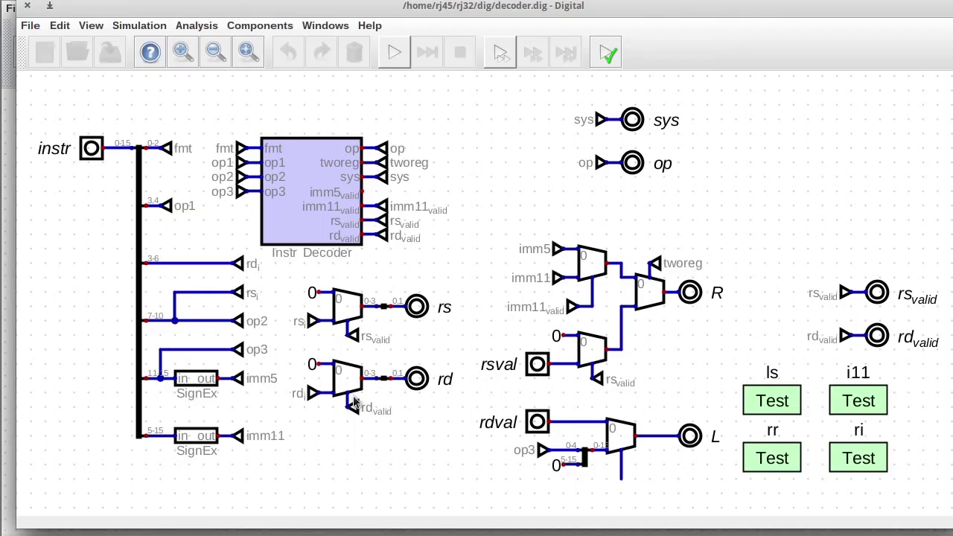
- Add an input named mem below rdval and wire it to the L multiplexer's selector
click(265, 25)
mouse_move(240, 58)
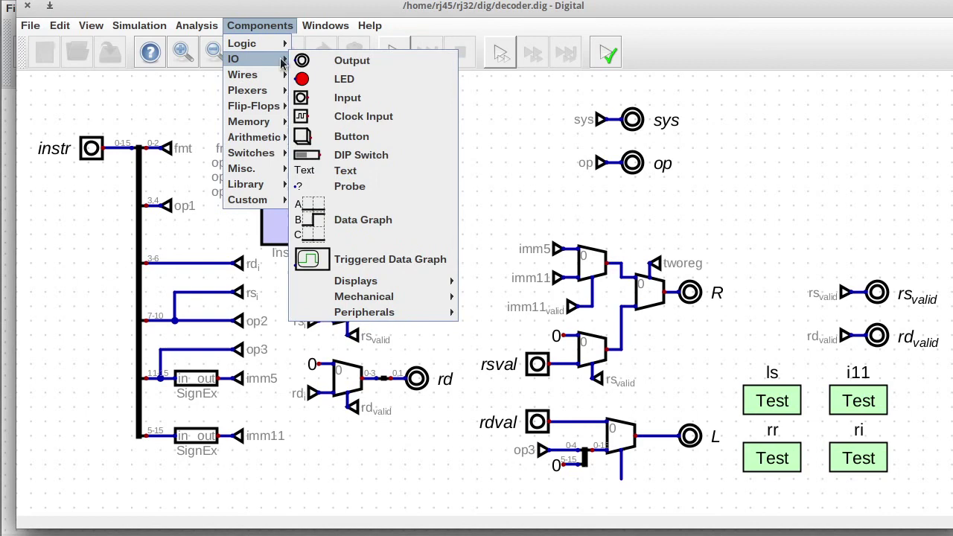
click(327, 98)
click(561, 507)
right_click(536, 495)
text(mem)
key(Return)
click(550, 493)
click(621, 479)
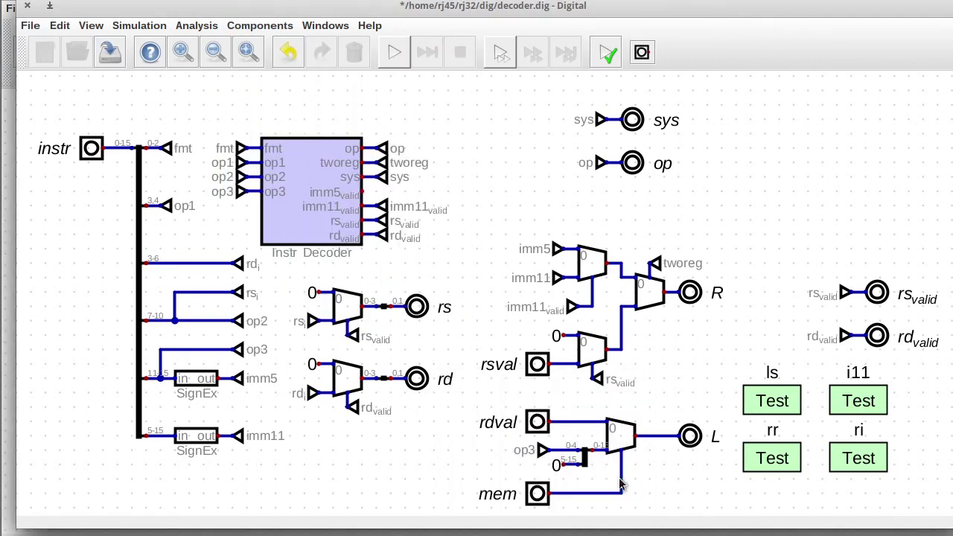
- Save and close the Decode subcircuit, then start the simulation of the main CPU circuit
click(110, 51)
click(28, 6)
click(375, 57)
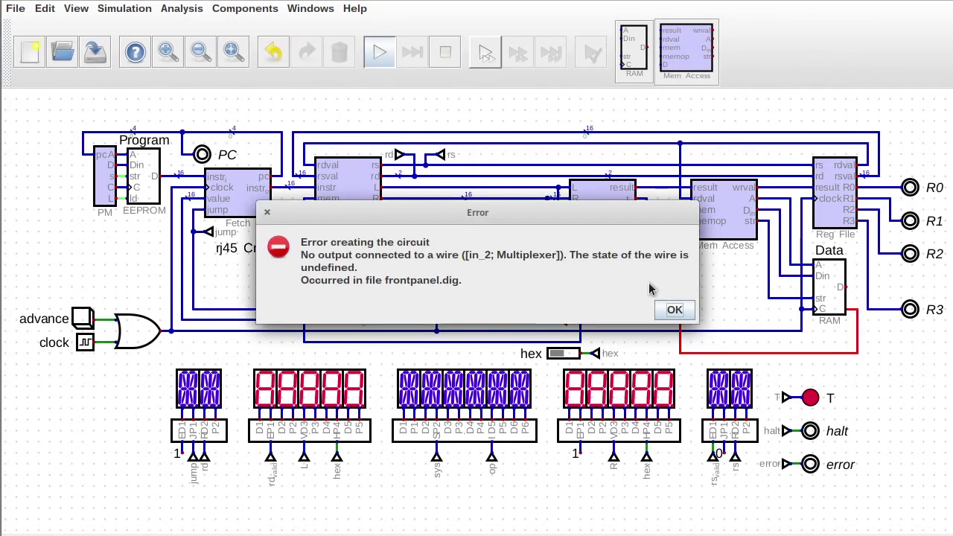
- Dismiss the bit-width errors, open the Control subcircuit, set the memop multiplexer to 2 data bits and restart the simulation
click(663, 311)
click(379, 52)
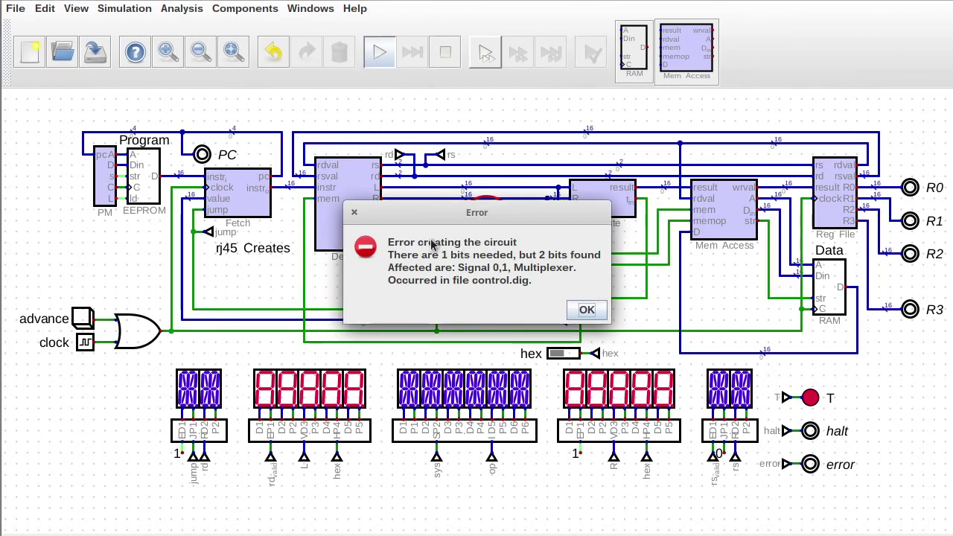
click(583, 311)
right_click(492, 250)
click(533, 289)
right_click(569, 489)
key(Return)
click(389, 61)
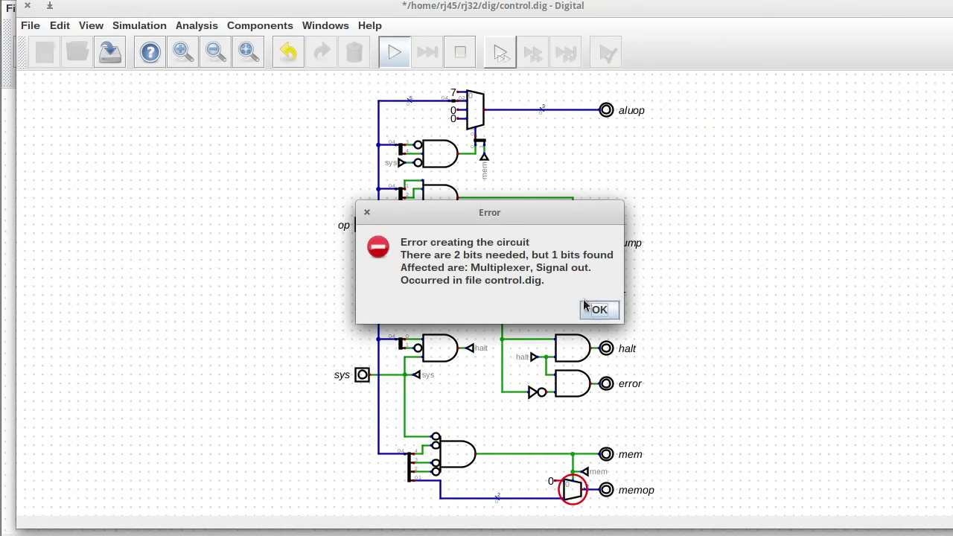
- Set the constant 0 feeding the memop multiplexer to 2 data bits, save the Control subcircuit and start its simulation
click(592, 306)
right_click(549, 481)
click(559, 476)
key(BackSpace)
text(2)
click(627, 529)
click(110, 52)
click(394, 51)
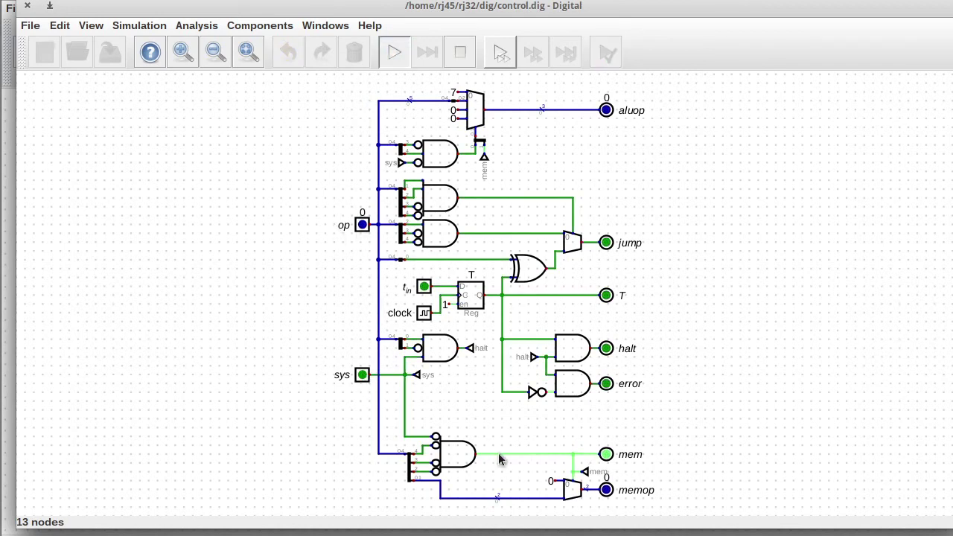
- Test the op input with the values 1, 2 and back down to 0, then return to the main circuit
click(366, 222)
drag(379, 215, 224, 190)
click(252, 202)
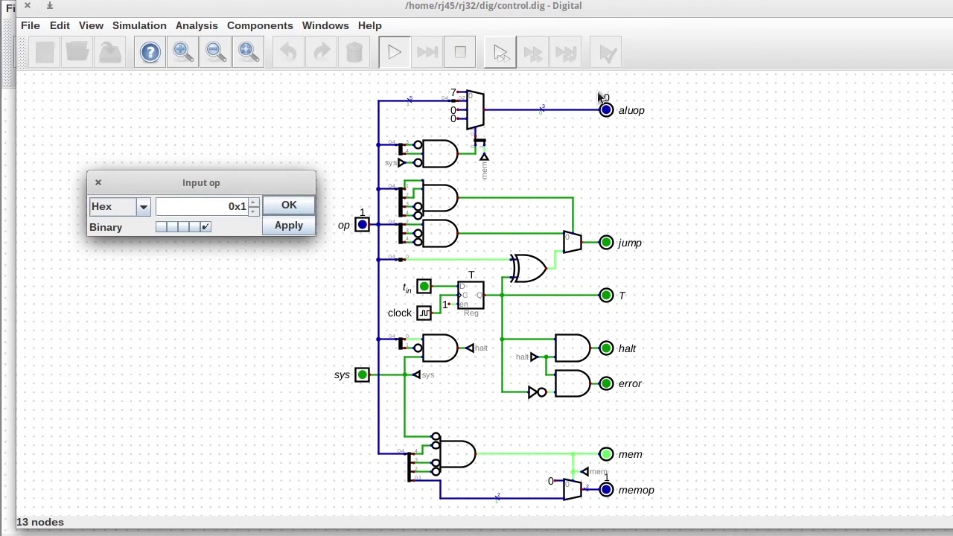
click(254, 203)
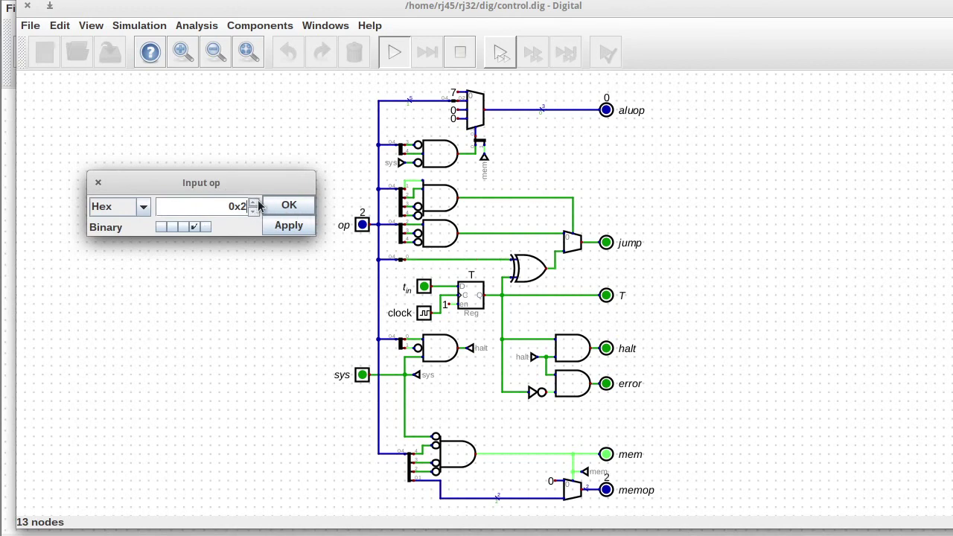
click(254, 212)
click(254, 211)
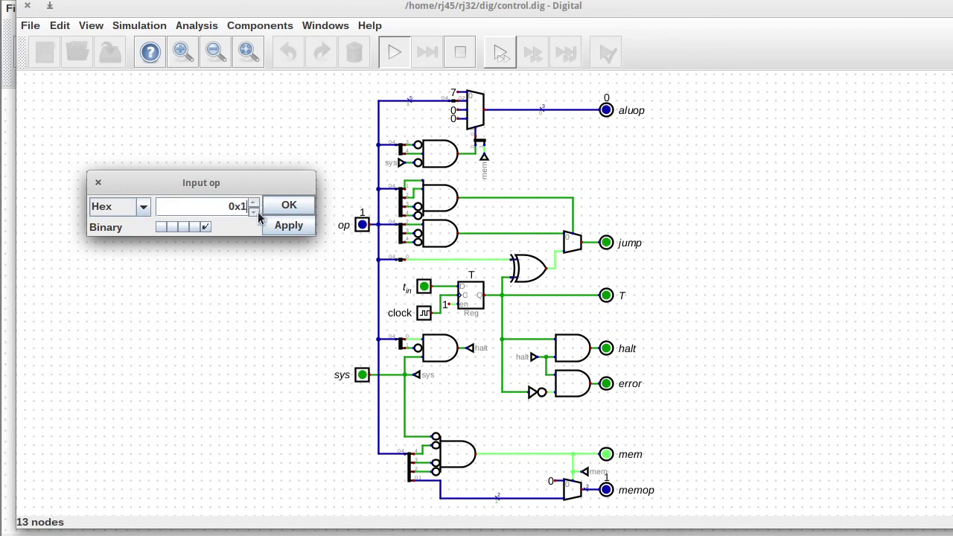
click(291, 207)
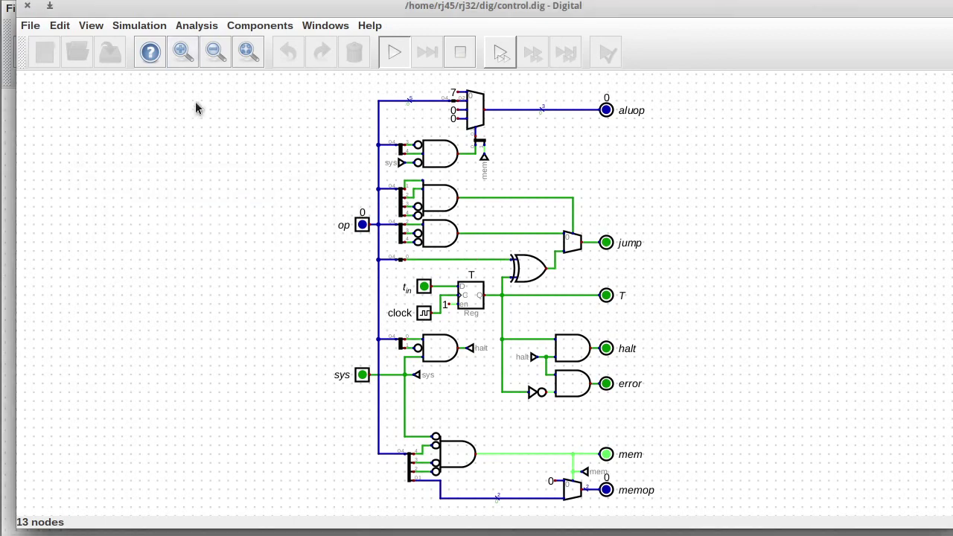
click(378, 55)
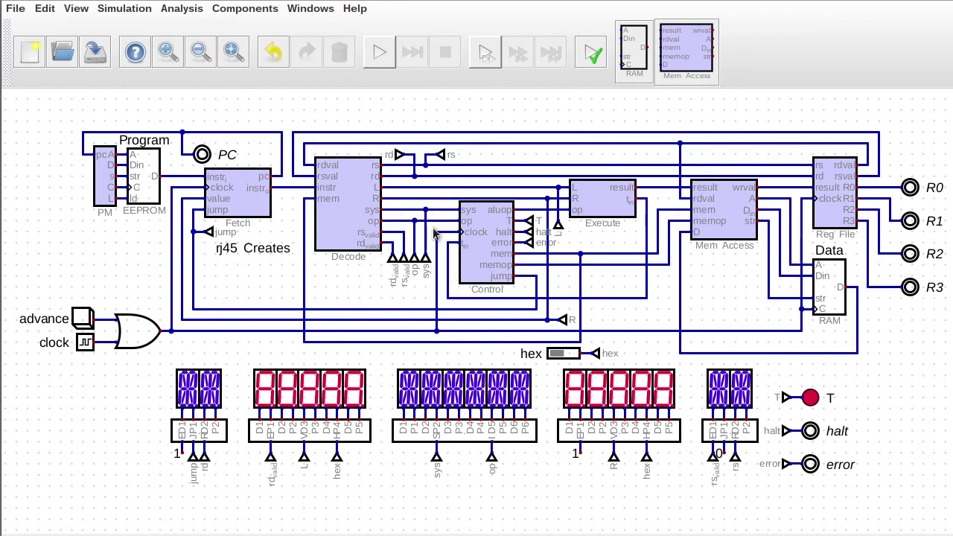
- Shift the blocks from Control through Data RAM one grid unit right, and reroute the R branch and tunnel between Decode and Control
drag(432, 118, 936, 372)
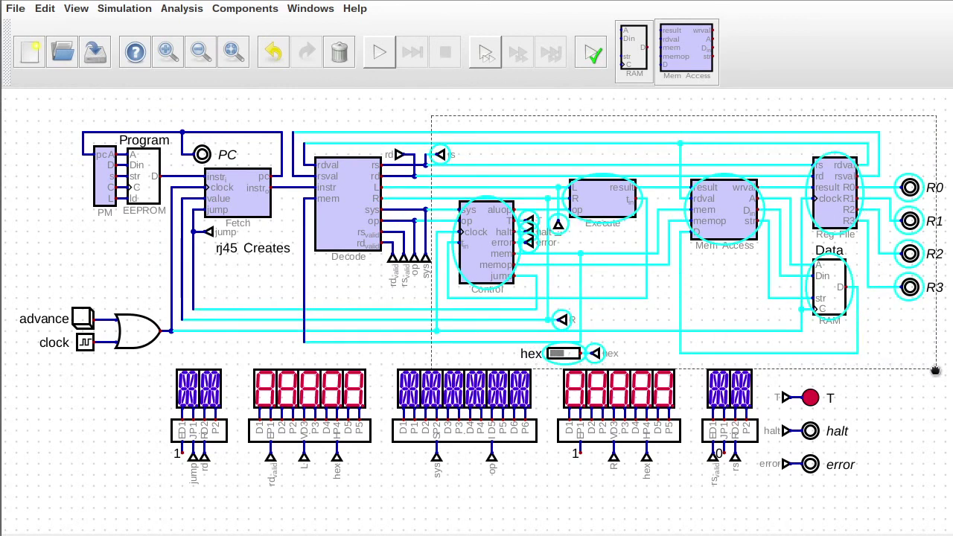
drag(600, 280, 618, 285)
click(618, 288)
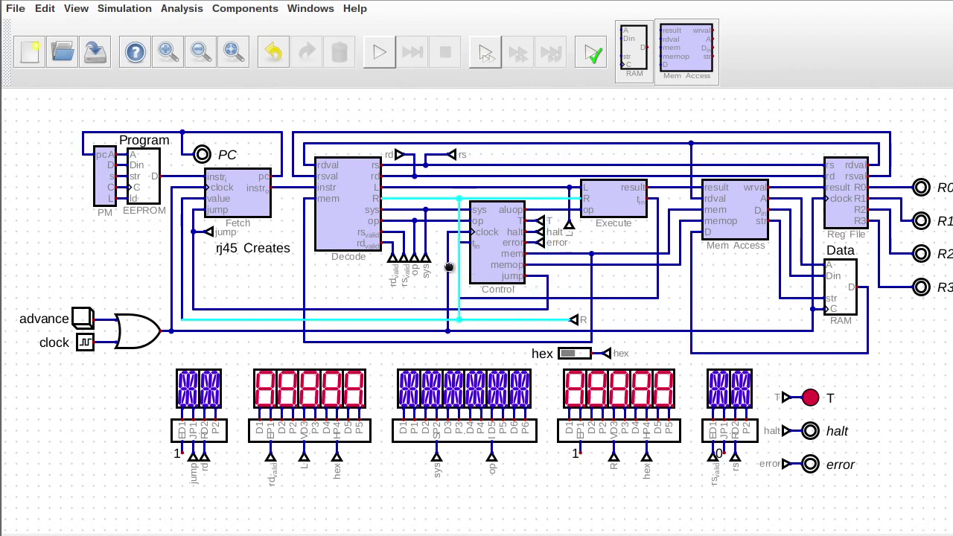
drag(594, 320, 436, 302)
drag(435, 149, 426, 151)
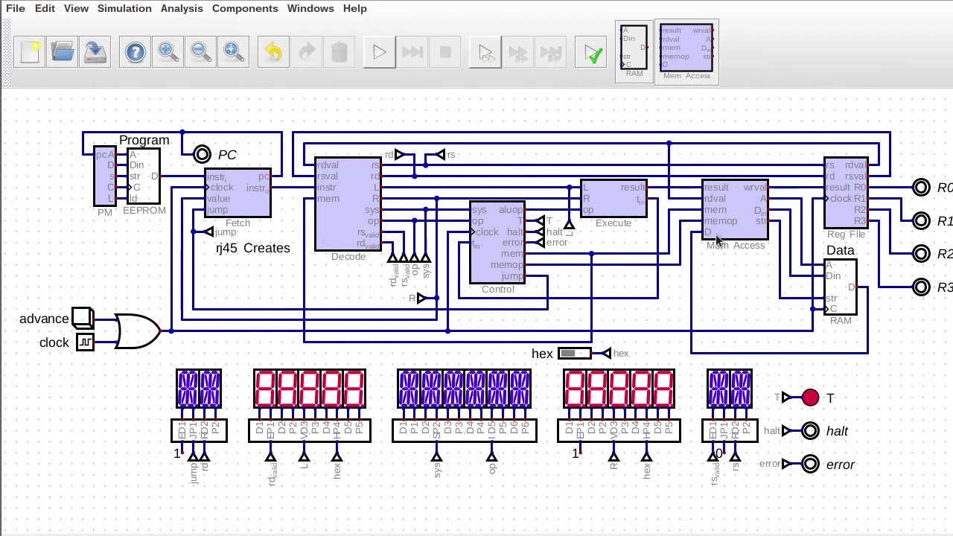
- Move the display panel down, and place the advance and clock inputs with their OR gate lower and further right
drag(160, 344, 942, 504)
drag(549, 417, 552, 451)
drag(715, 386, 795, 352)
drag(26, 298, 170, 371)
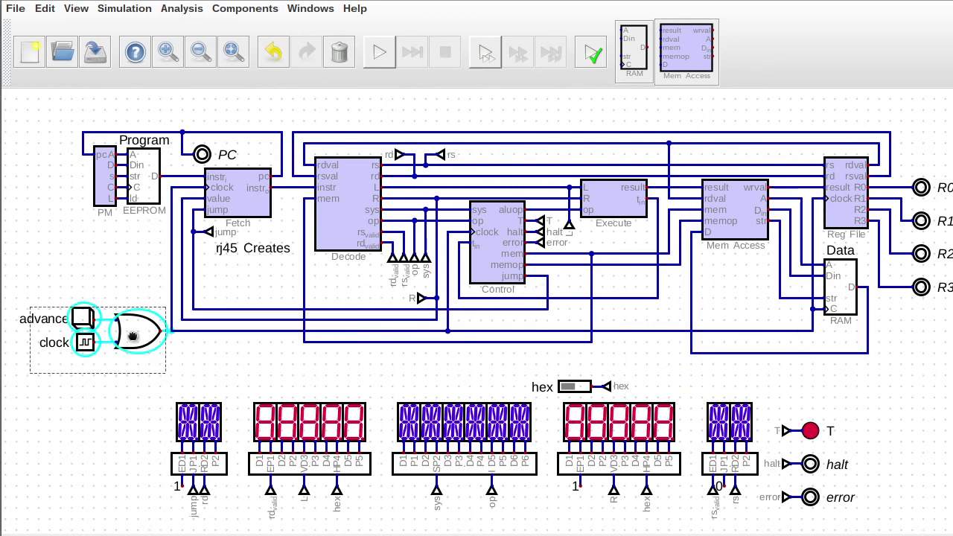
drag(162, 331, 230, 365)
- Shift the clock, mem and RAM data wires running below the blocks down one grid row
drag(83, 327, 930, 387)
drag(665, 374, 665, 385)
drag(596, 397, 595, 387)
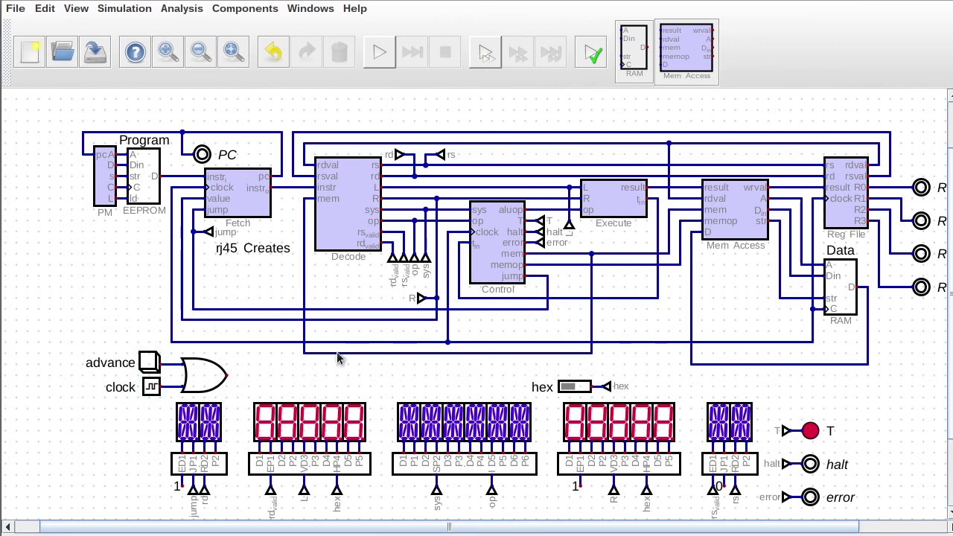
- Raise the mem feedback wire above the clock wire, and move the mem and jump vertical wires left, close to Control
drag(288, 347, 619, 340)
drag(579, 245, 610, 336)
drag(584, 315, 551, 315)
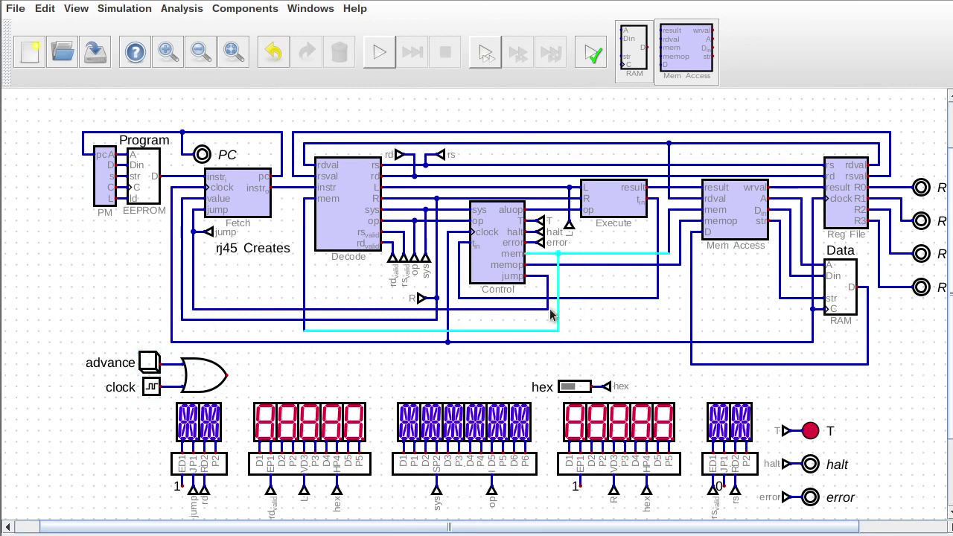
drag(535, 247, 570, 337)
drag(543, 322, 532, 322)
- Raise the R feedback wire above the jump wire, reattach the R tunnel beside it, and move the mem wire up under jump
drag(179, 314, 453, 330)
drag(426, 317, 419, 294)
click(419, 296)
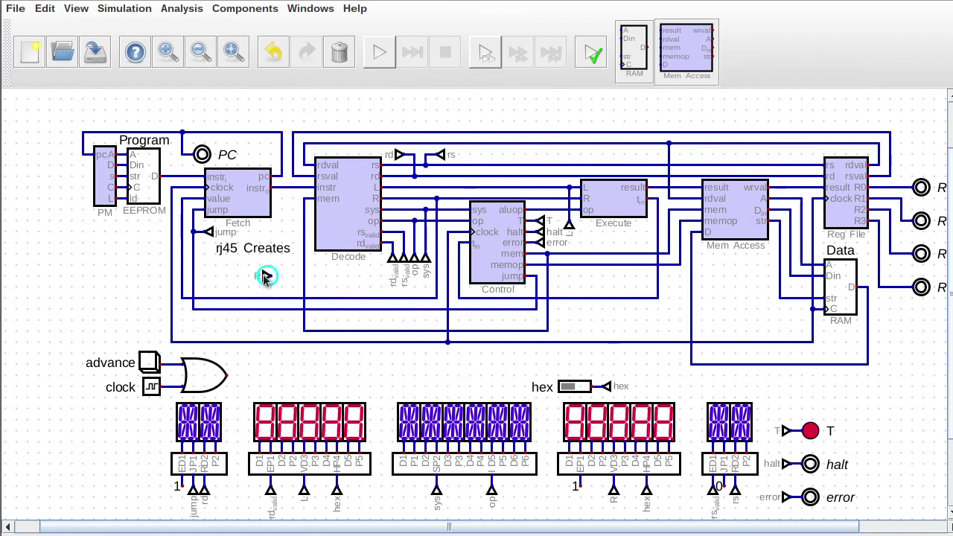
click(418, 286)
click(426, 286)
click(437, 286)
drag(278, 317, 585, 342)
drag(532, 330, 529, 319)
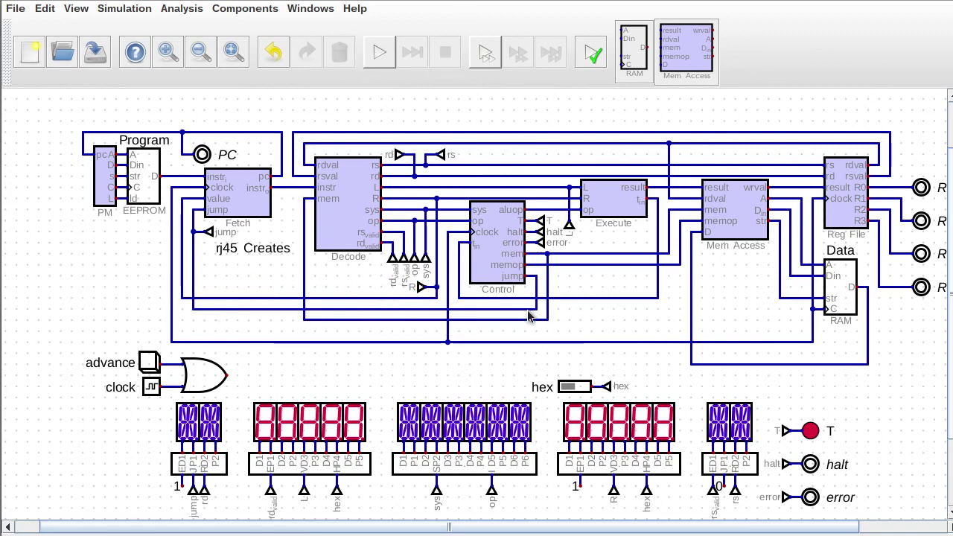
- Place a tunnel with net name C at Fetch's clock input and delete the wire segment that feeds it
drag(153, 335, 817, 345)
key(Escape)
key(l)
key(r)
key(r)
click(207, 192)
right_click(194, 190)
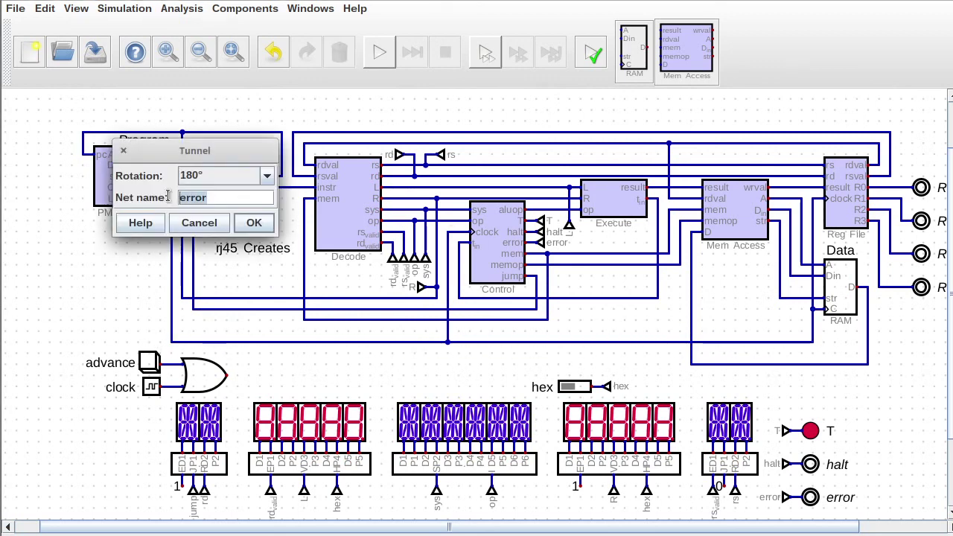
text(C)
key(Return)
click(181, 187)
key(Delete)
- Place a C tunnel at the output of the advance/clock OR gate
key(l)
key(r)
key(r)
click(239, 378)
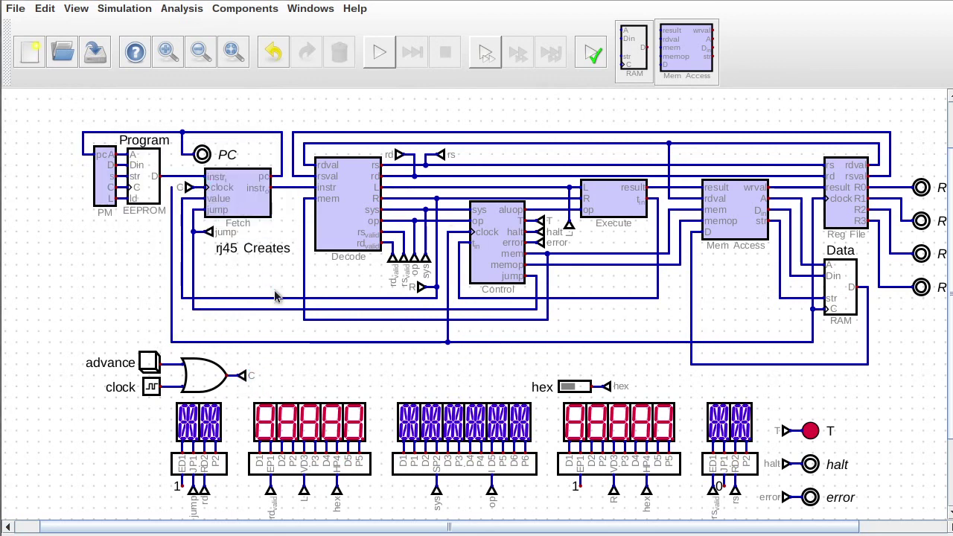
- Replace the clock wire into the Reg File with an upward-pointing C tunnel
ctrl+click(814, 212)
key(Delete)
key(l)
key(r)
key(r)
key(r)
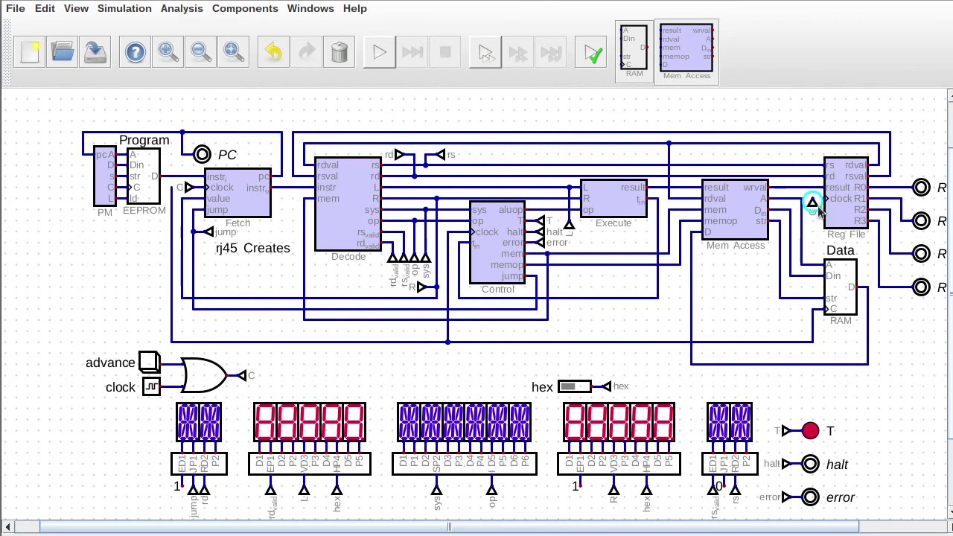
click(818, 207)
- Replace the clock wire into the Data RAM with a C tunnel
key(Delete)
key(l)
drag(826, 306, 776, 333)
key(r)
key(r)
click(825, 310)
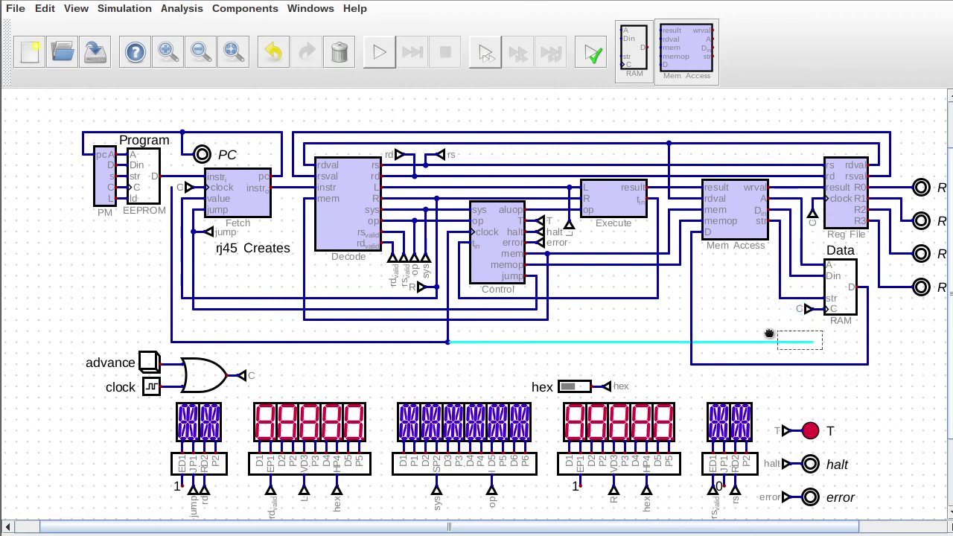
- Delete the remaining clock wires below and beside the blocks, and place a C tunnel at Control's clock input
key(Delete)
drag(436, 331, 458, 356)
key(Delete)
drag(455, 223, 448, 238)
key(Delete)
key(ctrl+v)
click(449, 232)
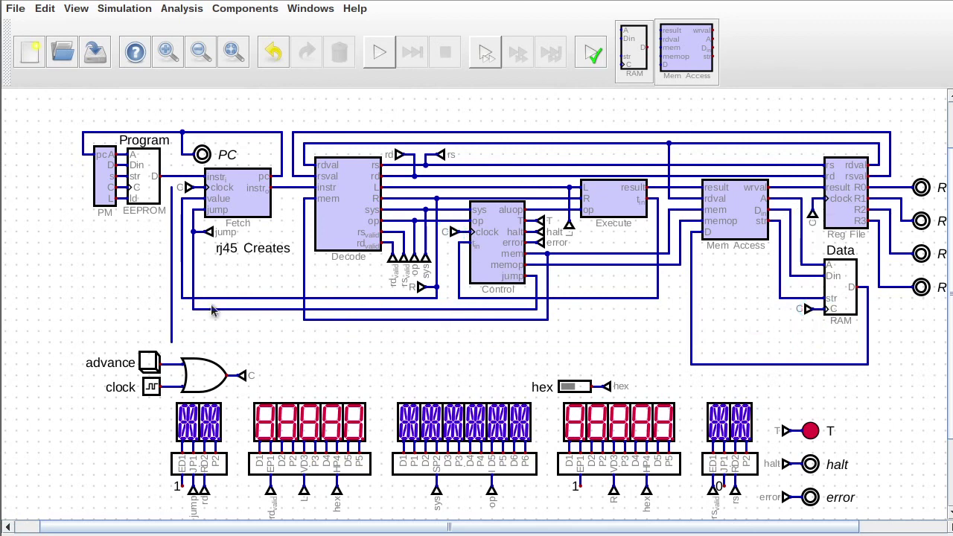
click(171, 322)
key(Delete)
- Raise the RAM data return wire closer beneath the RAM, and shift the advance/clock gate group slightly right and up
drag(654, 331, 876, 366)
drag(821, 359, 818, 325)
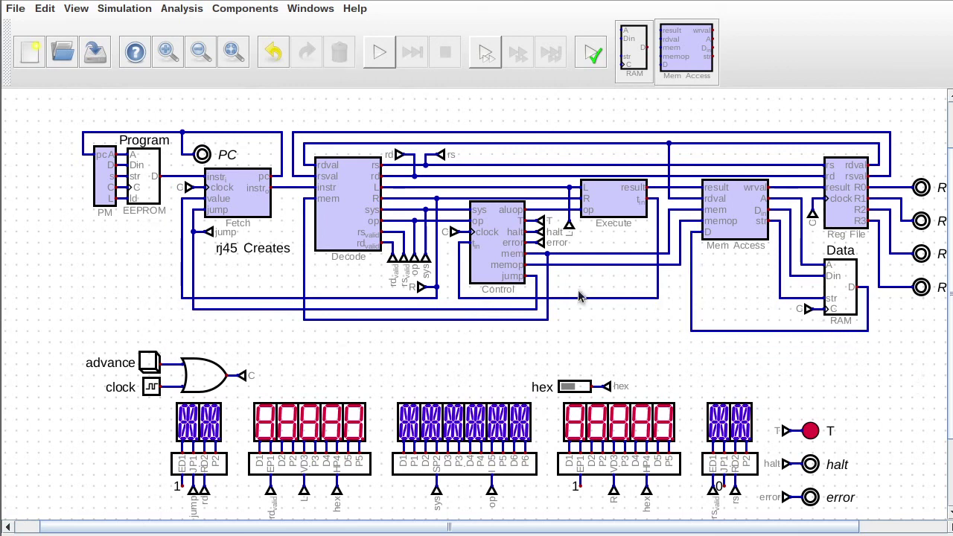
drag(108, 346, 252, 401)
drag(227, 381, 249, 370)
- Fit the circuit to the window, save it and start the simulation
click(233, 51)
key(ctrl+s)
click(379, 51)
- Step the simulated CPU through the Fibonacci program by toggling advance repeatedly
click(121, 331)
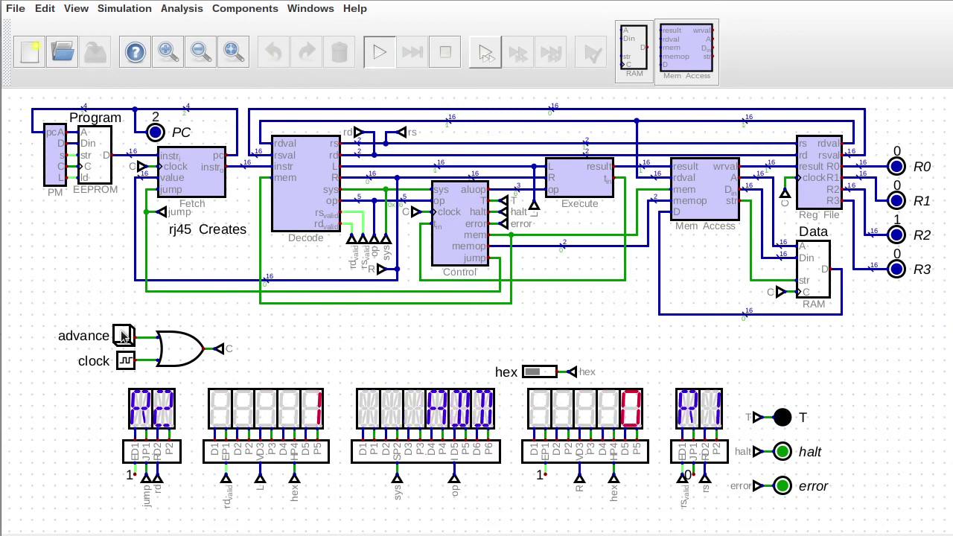
click(121, 331)
click(121, 331)
click(122, 331)
click(121, 331)
click(122, 331)
click(122, 332)
click(121, 331)
click(121, 331)
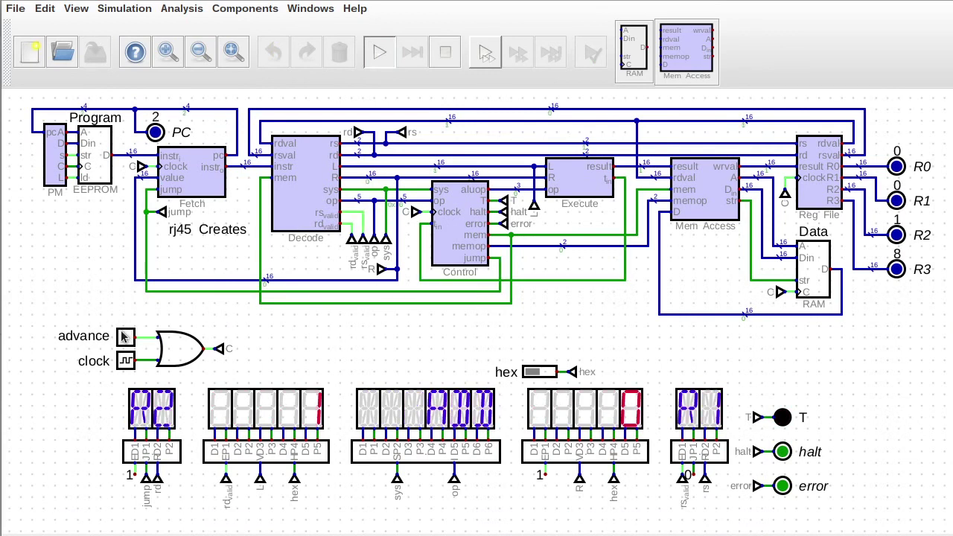
click(121, 331)
click(121, 331)
click(122, 331)
click(121, 331)
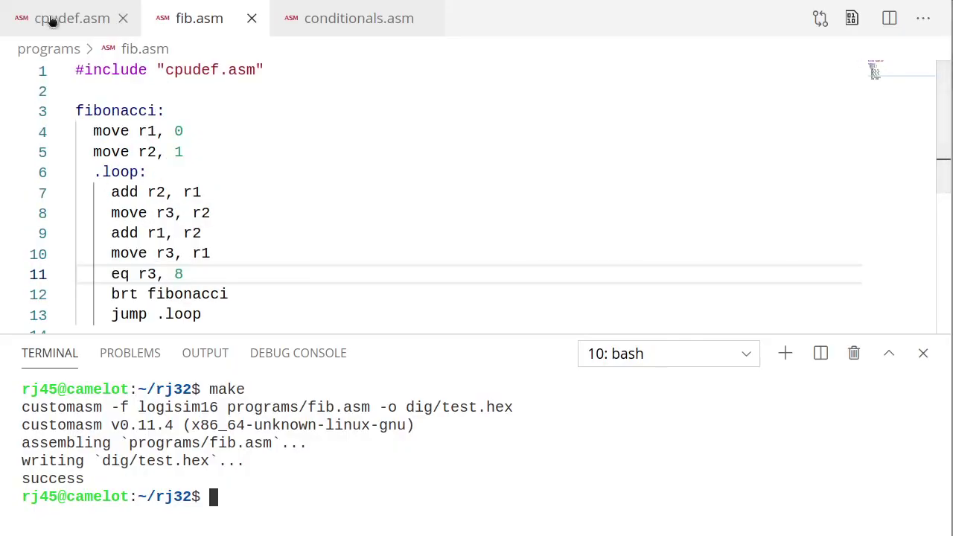
- Switch to the code editor, show the instruction rules in cpudef.asm and close the terminal
click(46, 13)
scroll(305, 177, down, 2)
scroll(171, 198, up, 2)
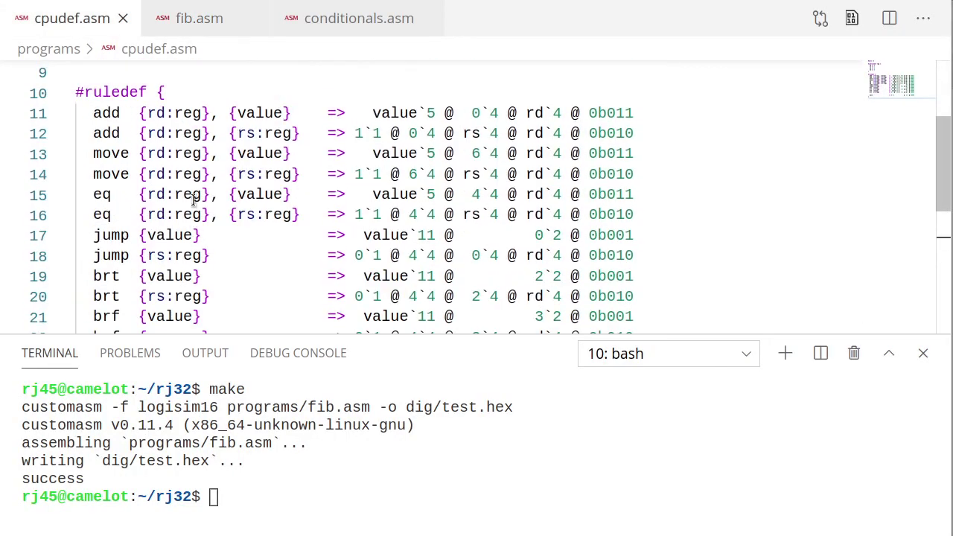
scroll(97, 162, down, 3)
scroll(191, 190, up, 1)
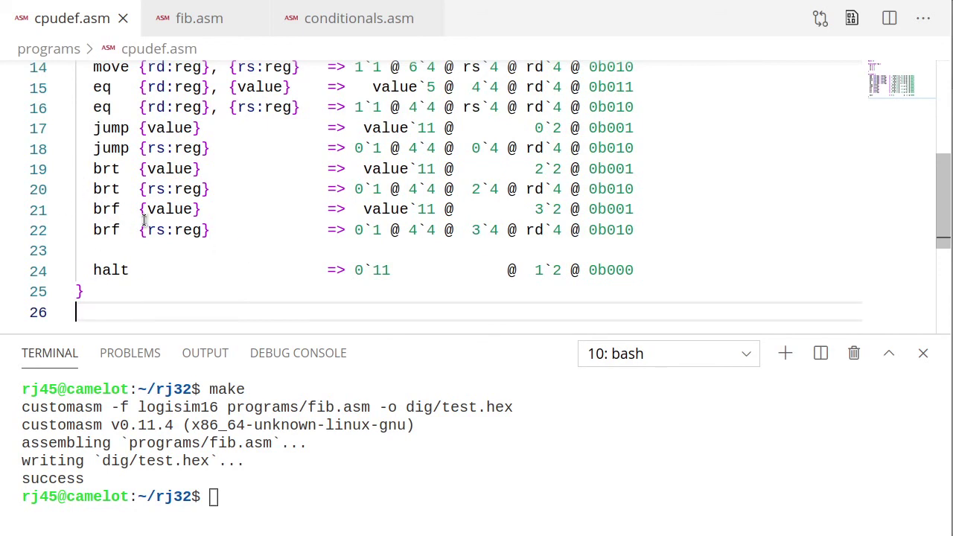
scroll(143, 221, up, 2)
scroll(144, 220, down, 2)
click(921, 354)
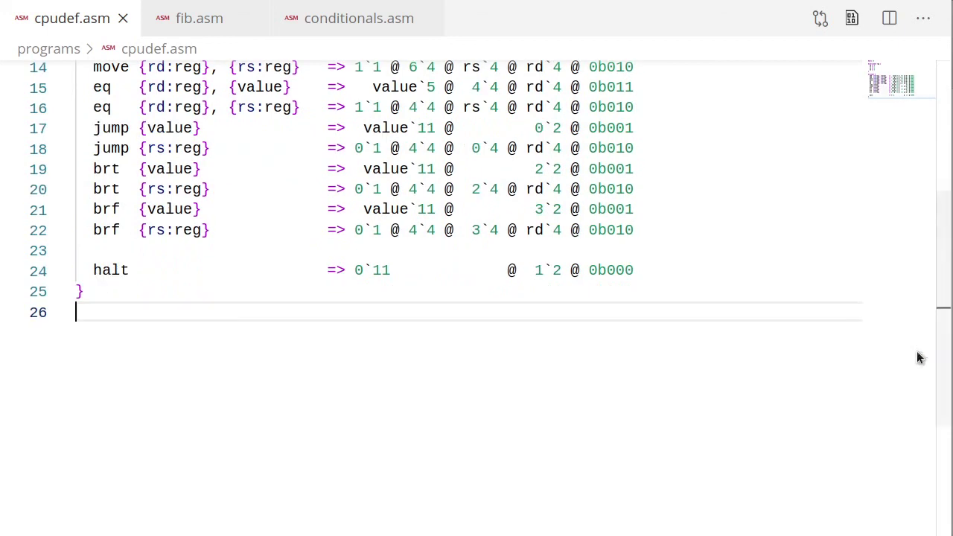
scroll(142, 406, up, 3)
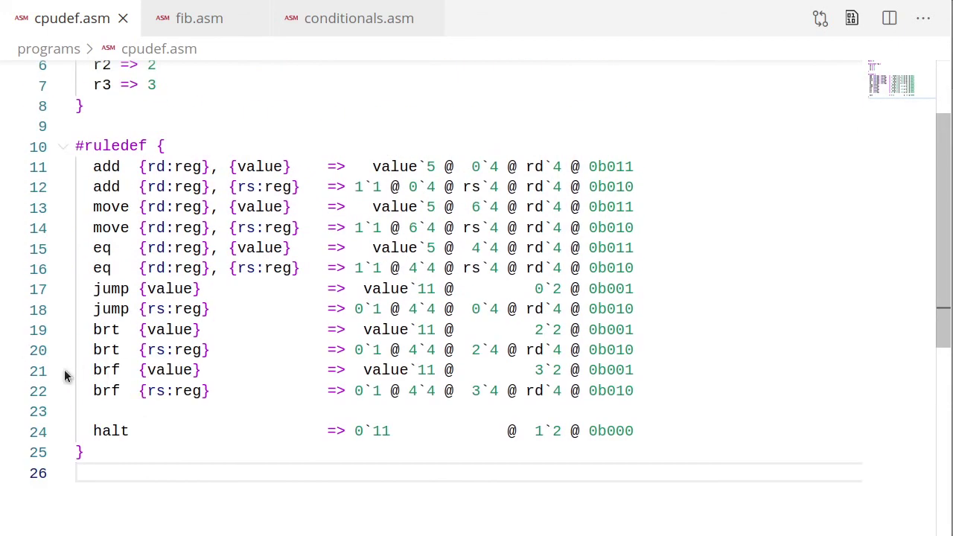
- Duplicate the two brf rules as a new group above halt and name the copies lw and sw
drag(74, 370, 91, 414)
key(ctrl+shift+alt+Down)
double_click(107, 432)
text(lw)
double_click(106, 451)
text(sw)
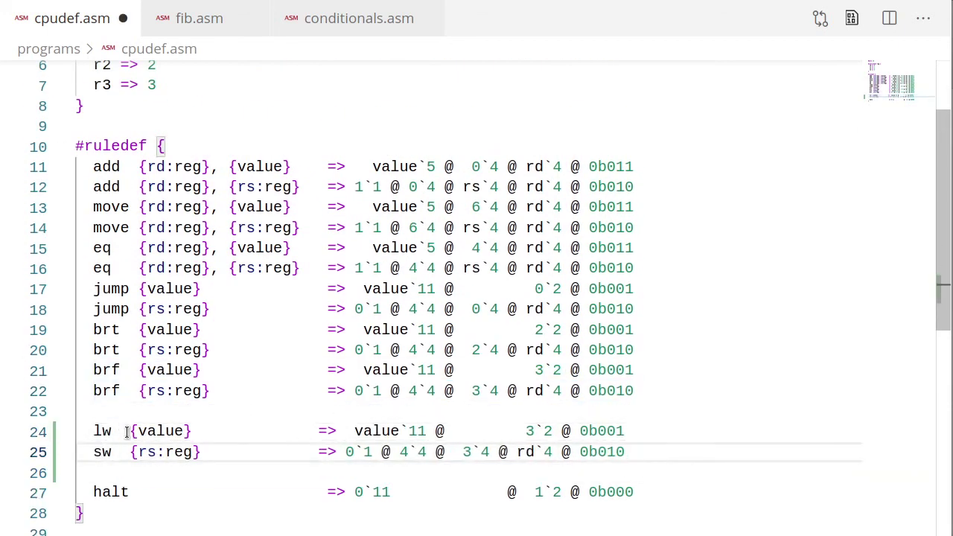
- Rename the two new rules above halt to load and store
click(102, 431)
text(d)
click(102, 451)
text(t)
double_click(106, 432)
text(load)
double_click(106, 451)
text(store)
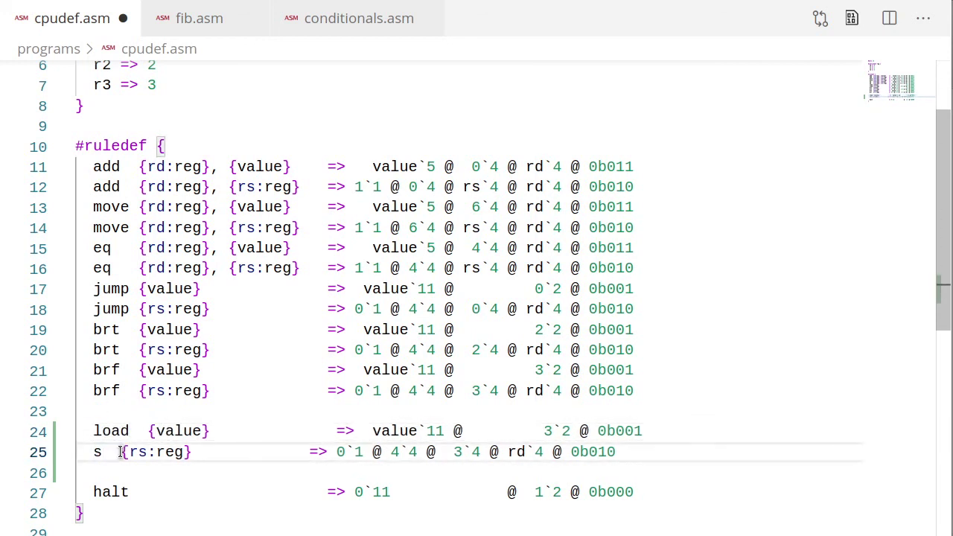
- Shift the operands of the add through brf rules one space right and remove the extra space after store to align them
click(140, 166)
alt+shift+click(140, 390)
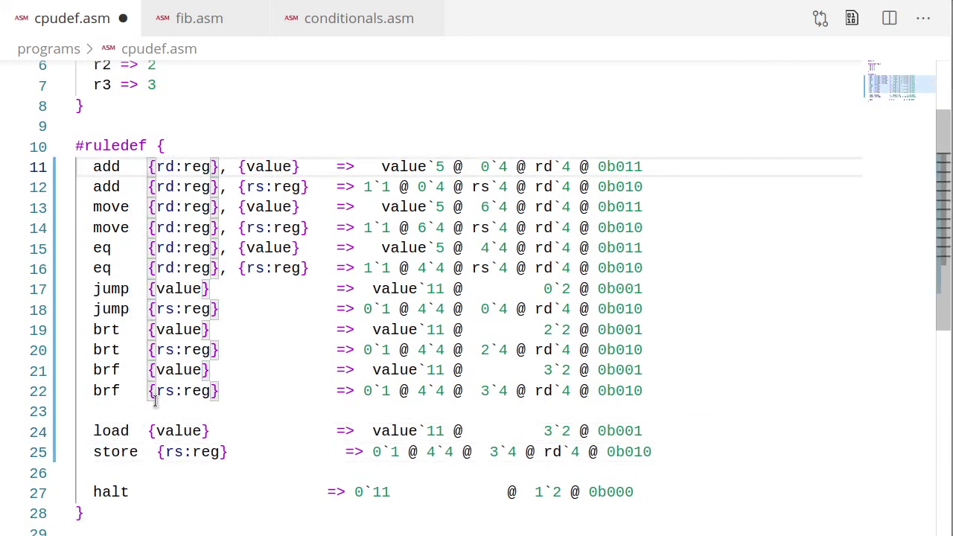
click(157, 451)
key(BackSpace)
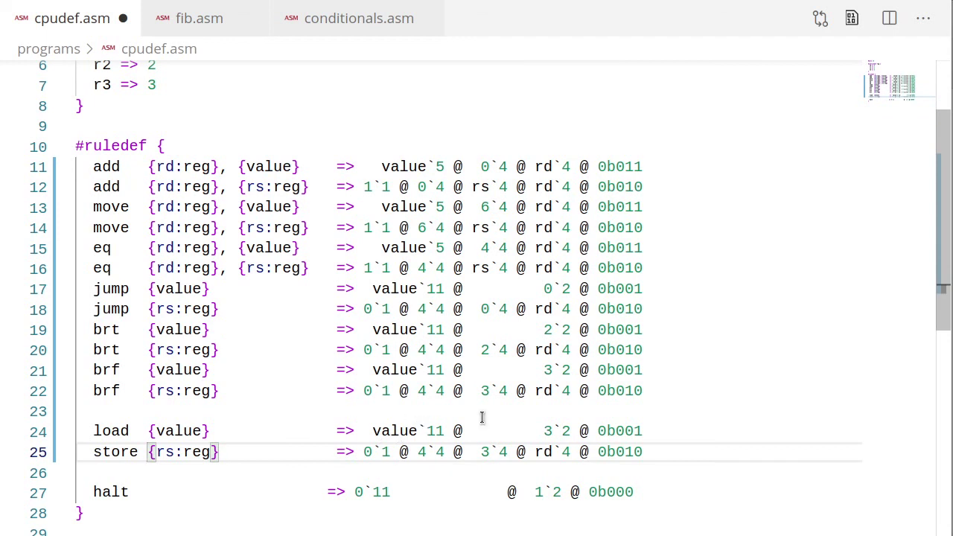
- Set the format bits at the end of the load rule to 0b100
click(644, 432)
key(BackSpace)
key(BackSpace)
key(BackSpace)
text(100)
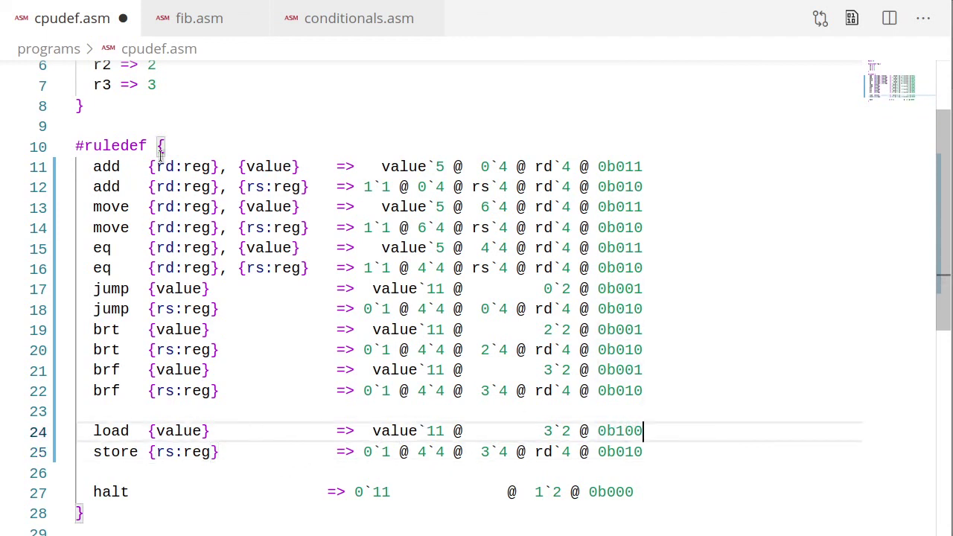
- Replace the operands of both the load and store rules with {rd:reg}, copied from an existing rule
drag(149, 268, 228, 268)
key(ctrl+c)
drag(149, 432, 210, 431)
key(ctrl+v)
drag(148, 451, 219, 451)
key(ctrl+v)
- Add the bracketed address operand [{rs:reg}, {imm}] after {rd:reg}, in the load rule
click(236, 431)
text([)
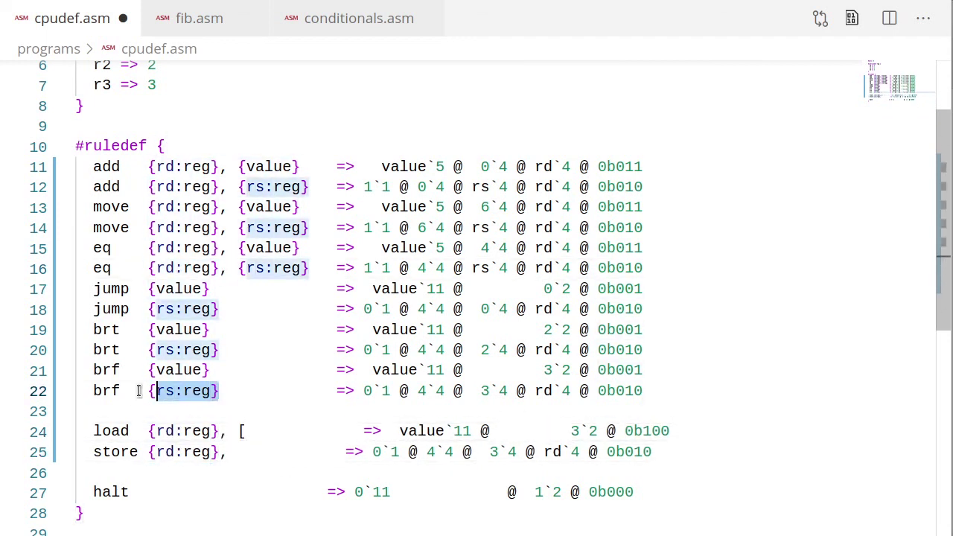
drag(138, 390, 148, 390)
key(ctrl+c)
click(265, 431)
key(ctrl+v)
click(265, 433)
key(BackSpace)
key(BackSpace)
key(ctrl+Right)
key(ctrl+Right)
key(ctrl+Right)
key(ctrl+Right)
text(, {imm})
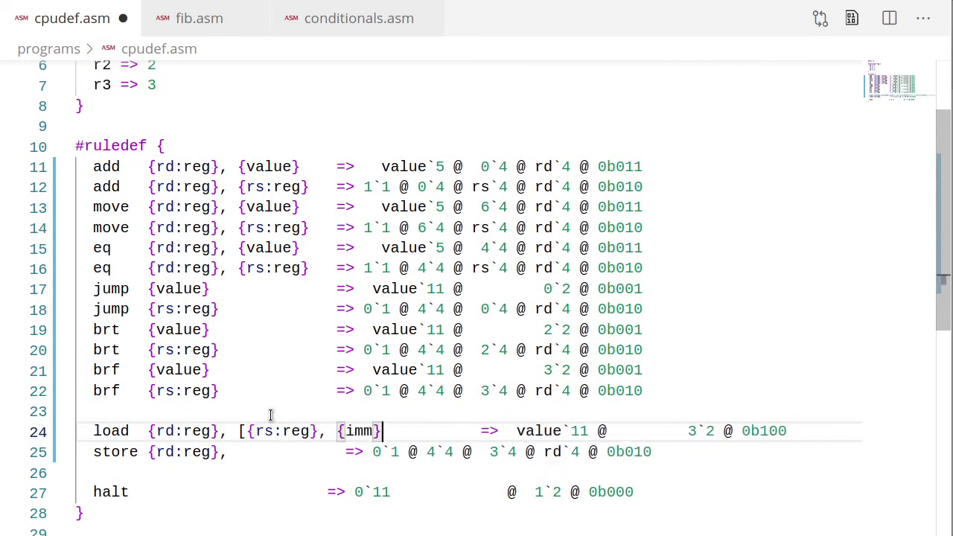
text(])
- Copy load's bracketed address operand in front of {rd:reg} in the store rule, separated by a comma
drag(239, 431, 389, 431)
key(ctrl+c)
click(149, 452)
key(ctrl+v)
text(,)
key(BackSpace)
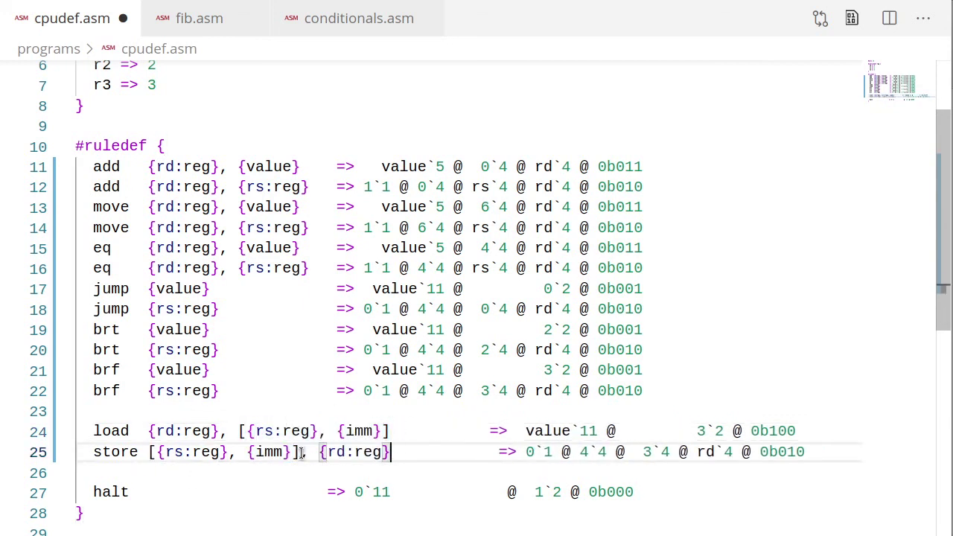
- Remove the extra spaces before the => arrows in the load and store rules so the two arrows line up
click(409, 431)
key(Delete)
key(Delete)
key(Delete)
key(Delete)
key(Delete)
key(Delete)
key(Delete)
key(Delete)
key(Delete)
key(Down)
text(\)
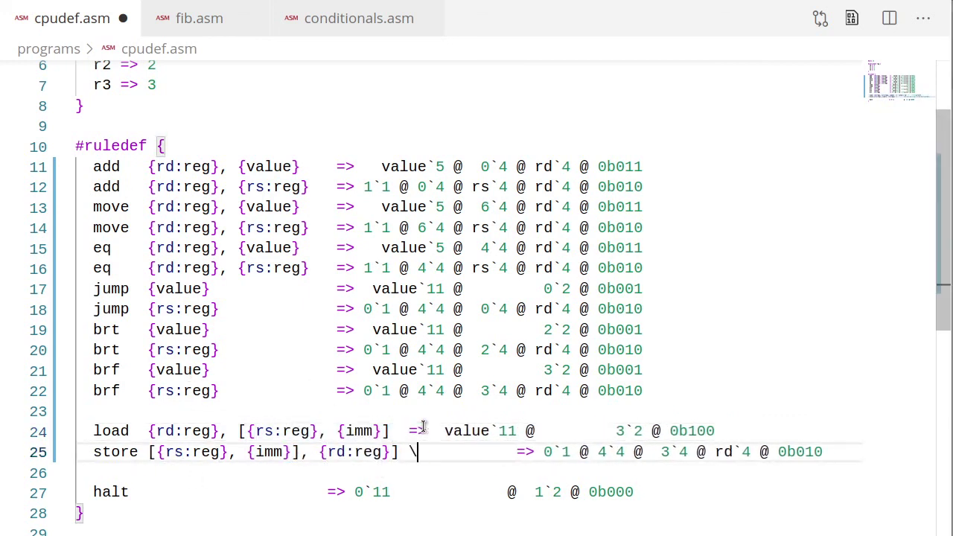
key(BackSpace)
key(Delete)
key(Delete)
key(Delete)
key(Delete)
key(Delete)
key(Delete)
key(Delete)
key(Delete)
key(Delete)
key(Delete)
key(Delete)
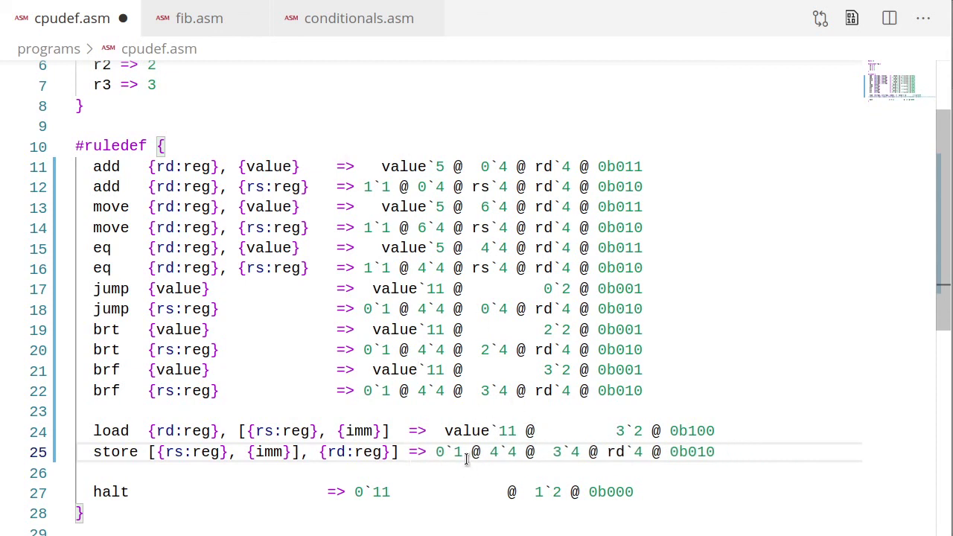
- Change the start of the store rule's encoding to imm`5 @ rs`4, keeping rd`4 after it
drag(436, 451, 498, 452)
text(imm)
key(Right)
key(Delete)
text(5)
key(Right)
key(Right)
key(Right)
key(Right)
key(Right)
key(Right)
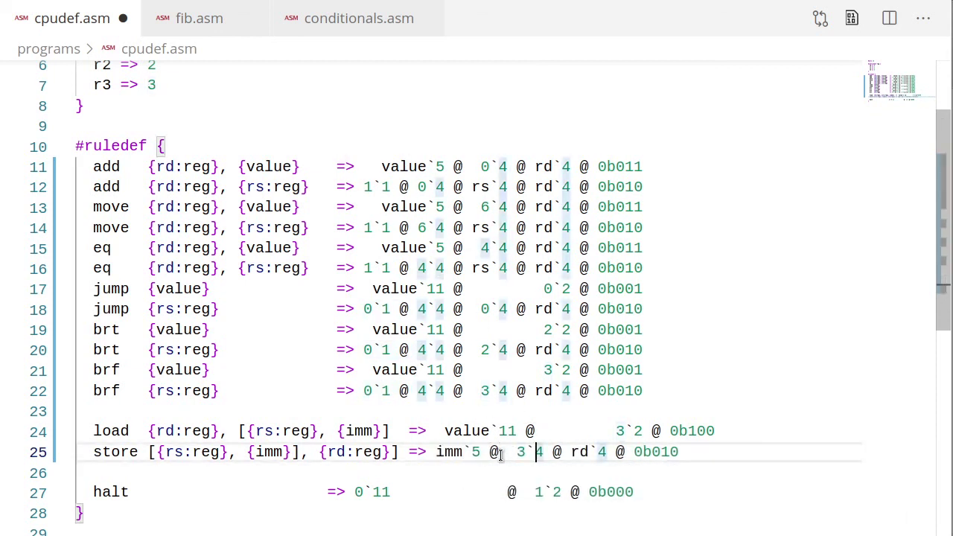
key(Left)
key(BackSpace)
text(rs)
key(Escape)
click(336, 392)
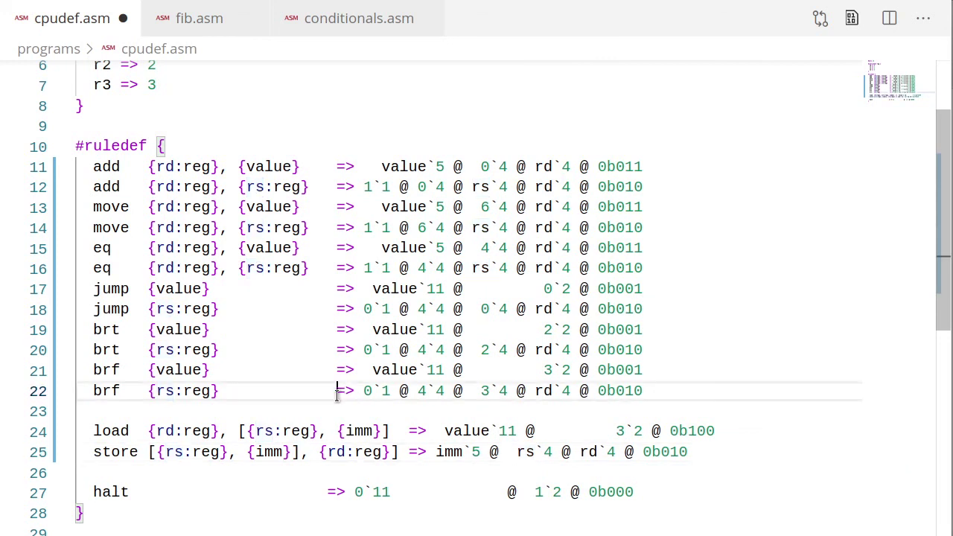
- Replace the load rule's encoding with a copy of store's encoding, ending in format bits 0b100
drag(435, 452, 713, 452)
key(ctrl+c)
drag(436, 431, 715, 431)
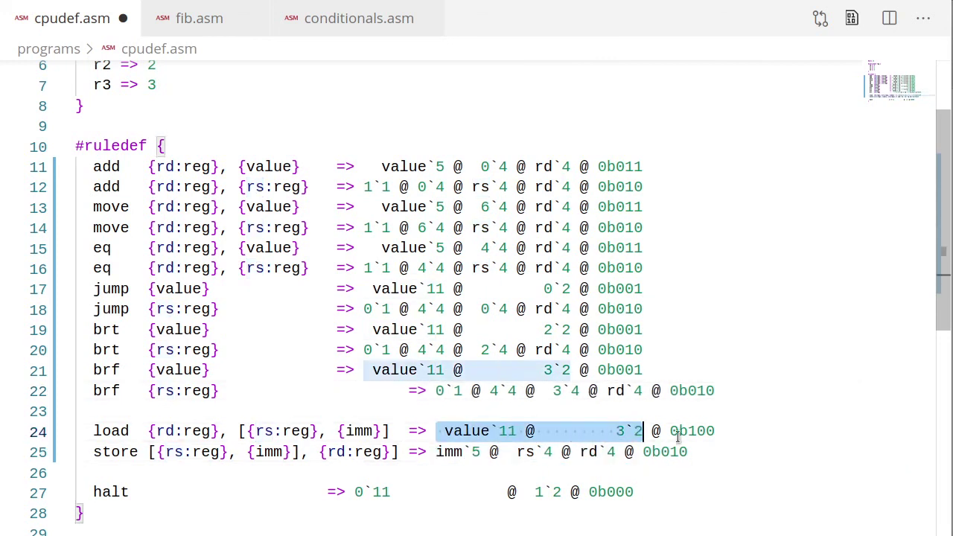
key(ctrl+v)
key(Right)
text(0)
- Set the format bits at the end of the store rule to 0b101
key(Down)
key(BackSpace)
key(BackSpace)
text(10)
key(Right)
key(BackSpace)
text(1)
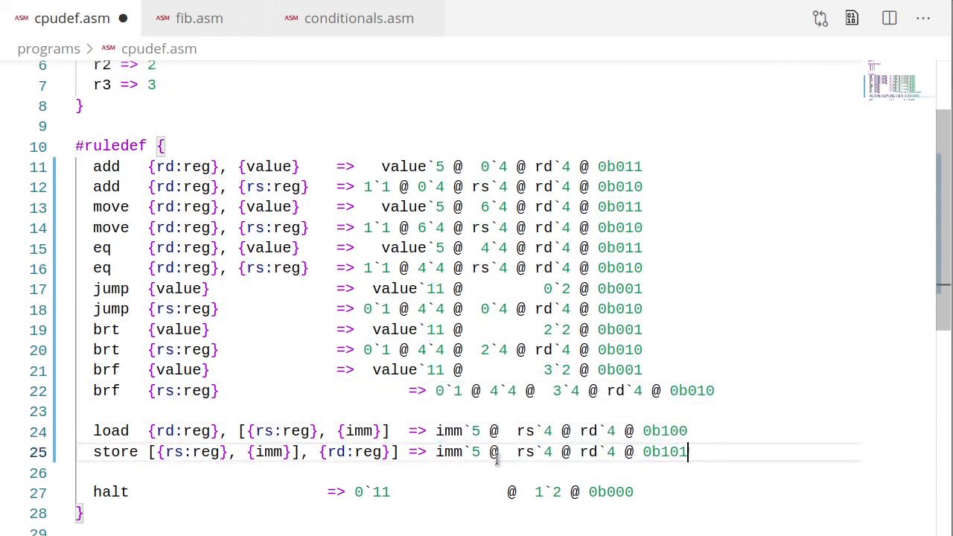
- Align the arrows of the add through brf rules with load and store, and line up load and store's encoding fields with the rules above
drag(337, 167, 339, 370)
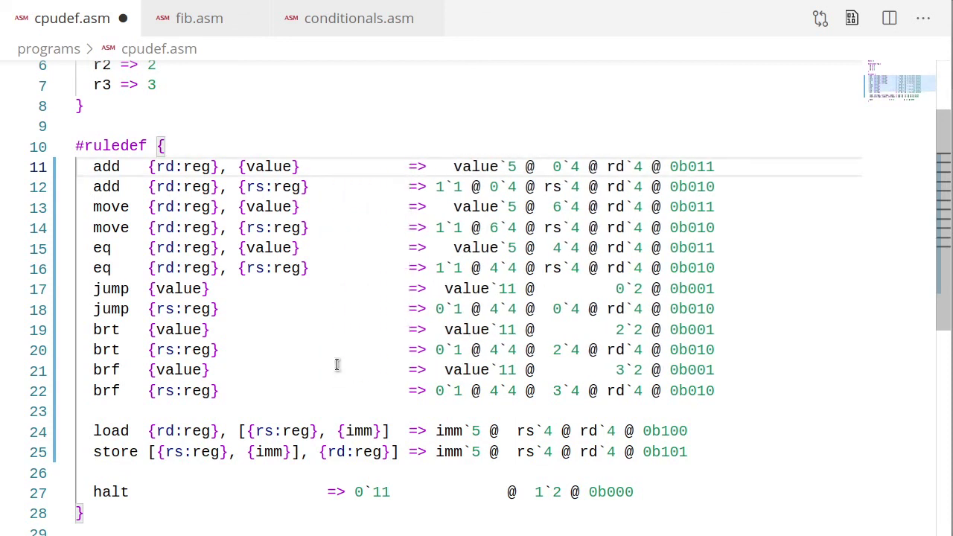
click(491, 431)
click(492, 452)
key(ctrl+z)
key(ctrl+z)
key(ctrl+z)
key(ctrl+z)
key(ctrl+z)
key(ctrl+z)
key(ctrl+z)
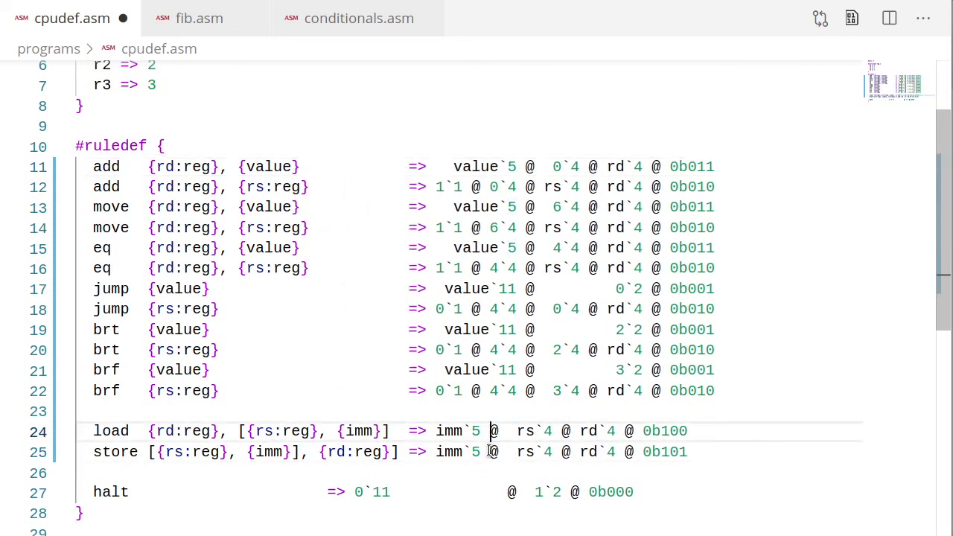
key(ctrl+Left)
key(ctrl+Left)
key(Down)
key(ctrl+Left)
key(ctrl+Right)
key(ctrl+Right)
key(ctrl+Right)
key(Delete)
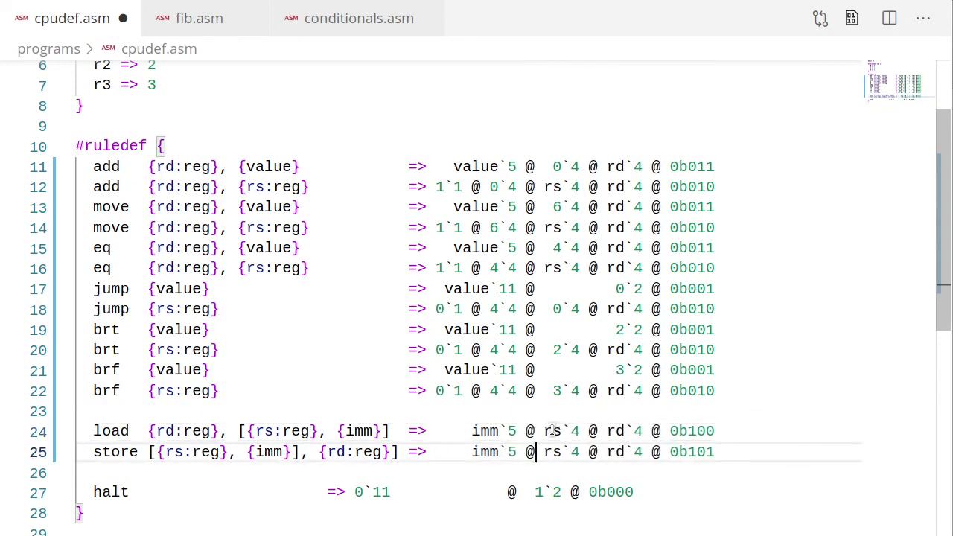
- Line up halt's arrow and encoding with the other rules and save the file
click(322, 492)
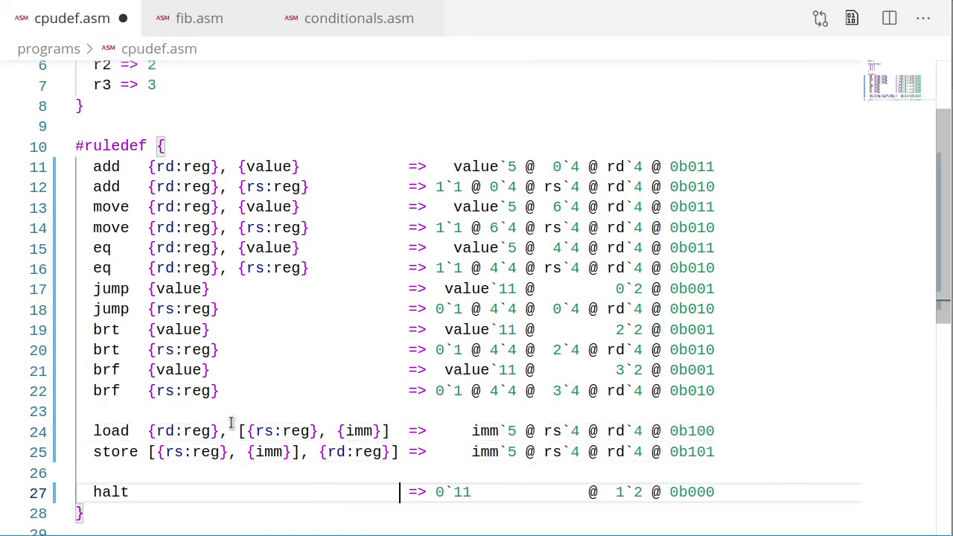
scroll(231, 425, down, 2)
scroll(254, 387, up, 2)
key(ctrl+s)
- Examine the load and store rule names and the load rule's destination and bracketed address operands
double_click(110, 431)
double_click(118, 452)
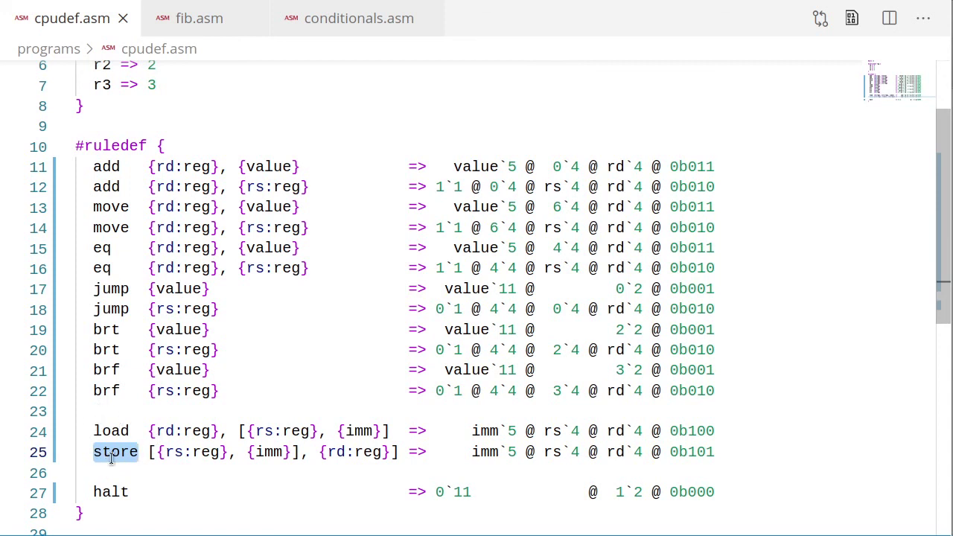
drag(148, 431, 393, 432)
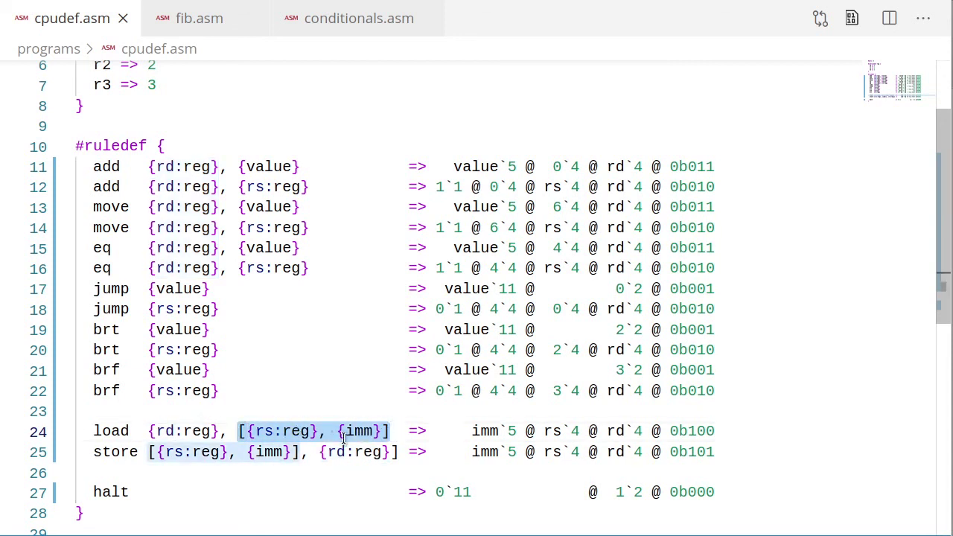
mouse_move(247, 435)
mouse_down()
mouse_move(227, 431)
mouse_move(235, 429)
mouse_up()
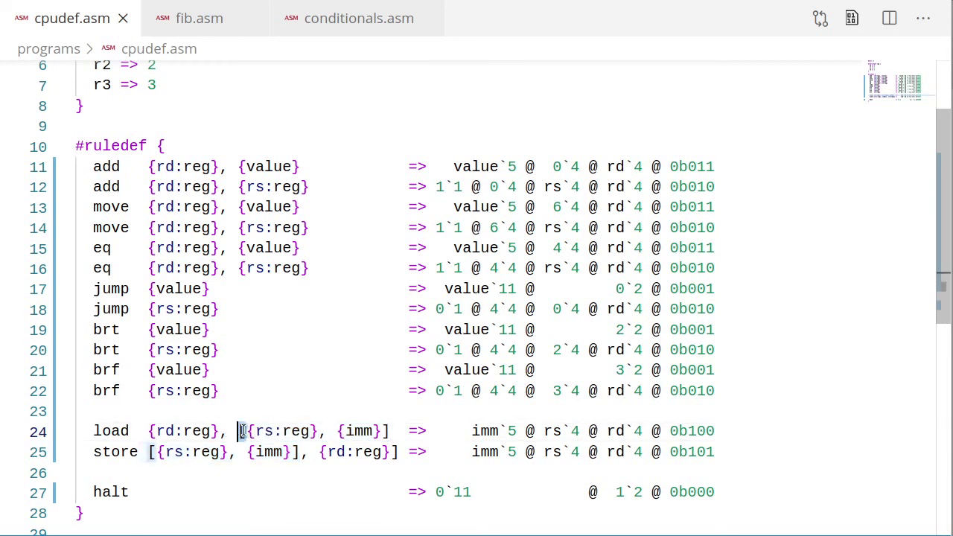
drag(247, 431, 383, 435)
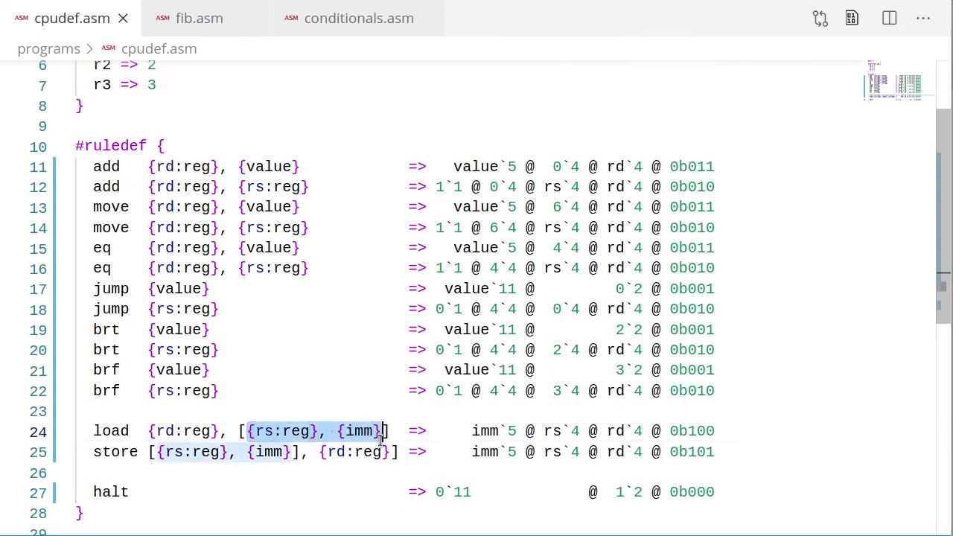
click(321, 435)
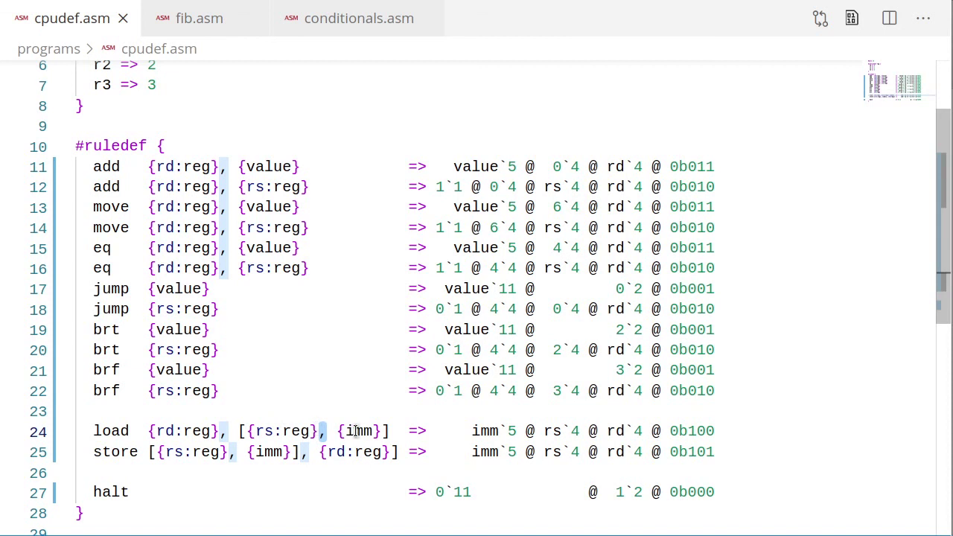
text(,)
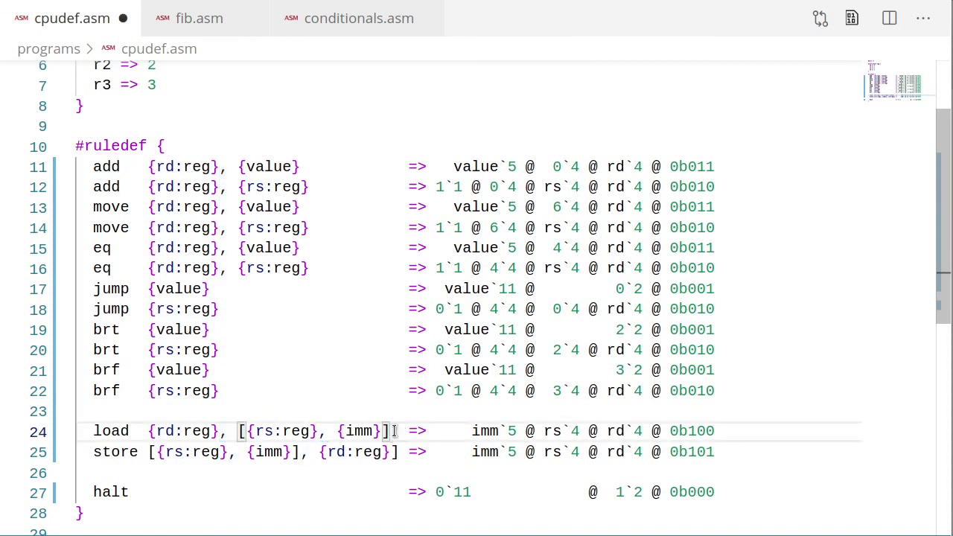
drag(394, 431, 239, 432)
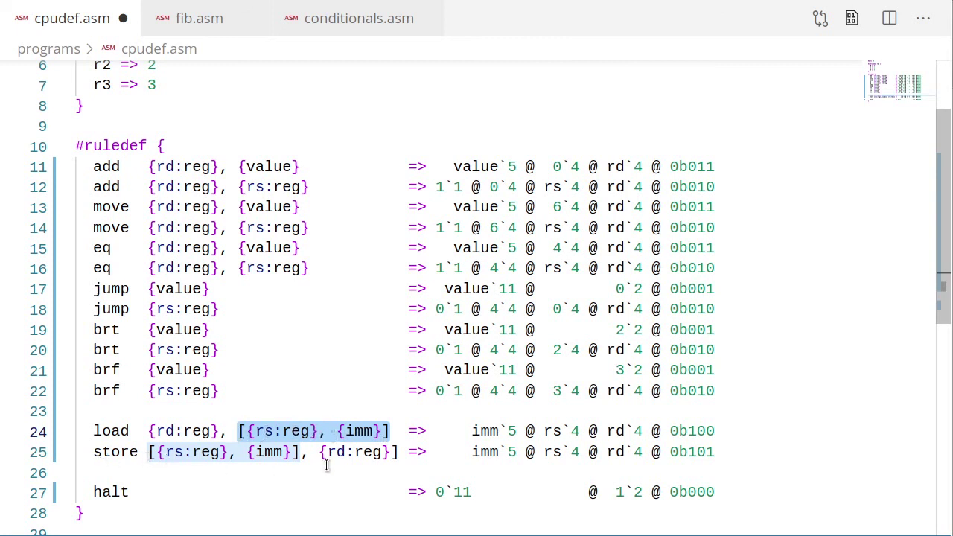
- Delete the stray closing bracket after {rd:reg} in the store rule
drag(318, 453, 408, 452)
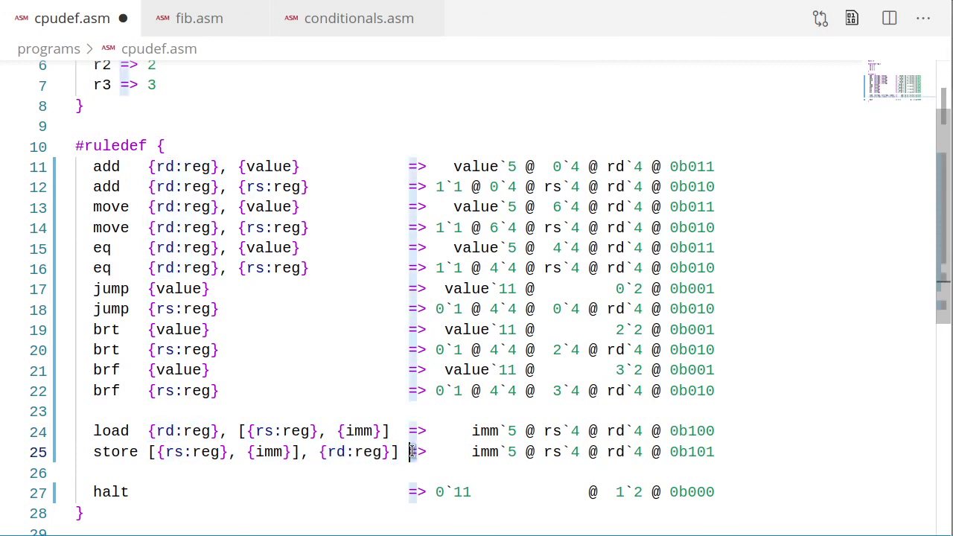
click(402, 450)
key(BackSpace)
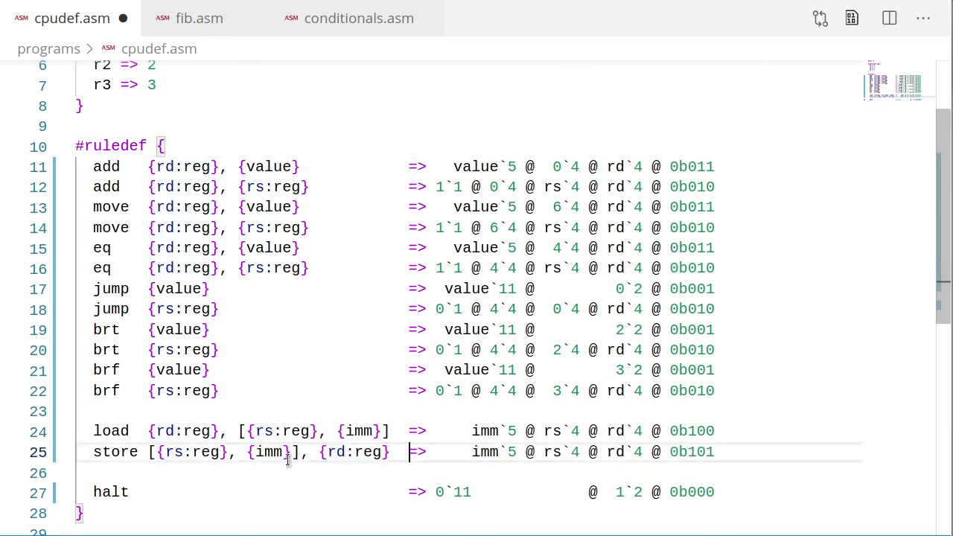
- Examine the store rule's address operand and the format bits of the load and store rules
drag(147, 452, 302, 456)
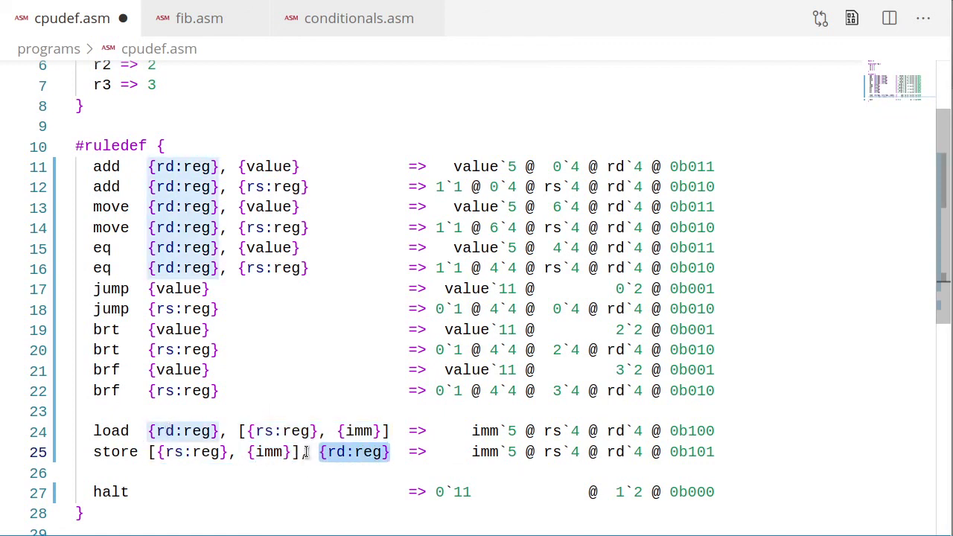
click(304, 452)
text(,)
drag(300, 452, 144, 462)
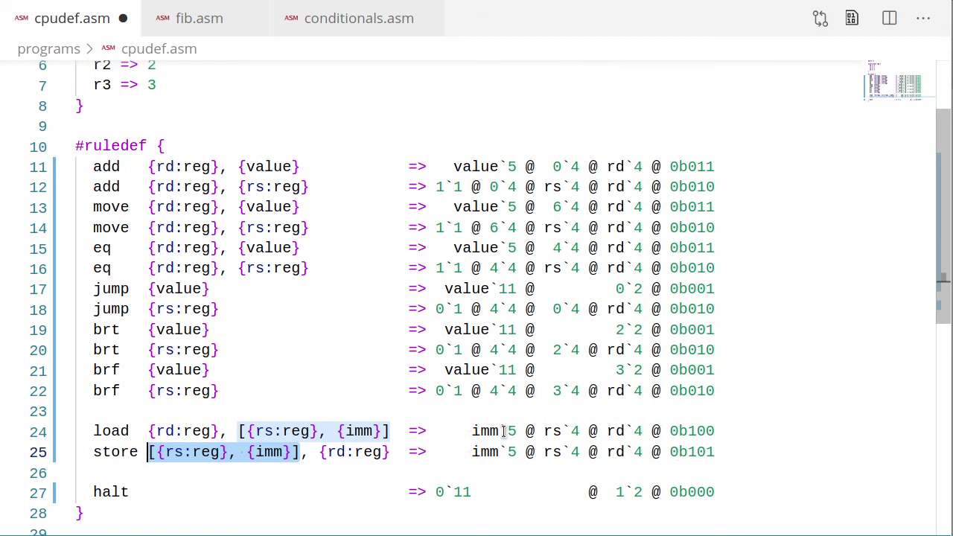
double_click(700, 436)
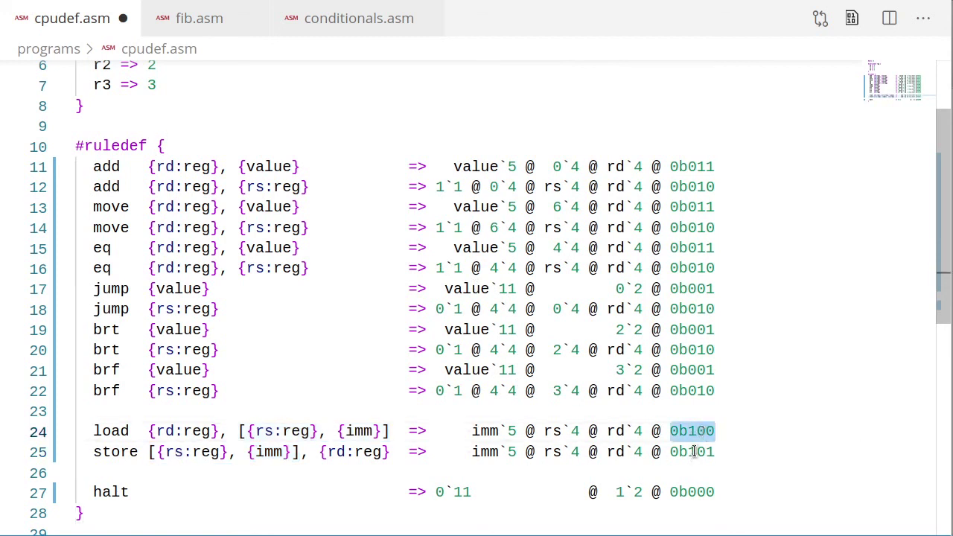
double_click(693, 451)
- Shift the arrows and encodings of all rules from add through halt one space left
drag(409, 166, 408, 485)
key(BackSpace)
key(ctrl+z)
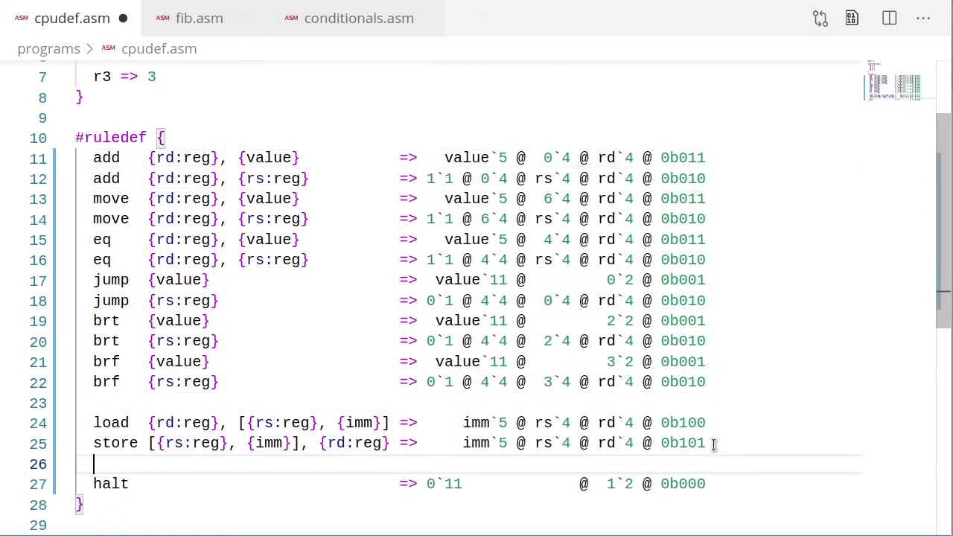
- In fib.asm, add the instruction move r0, 0 directly below the fibonacci label
click(192, 20)
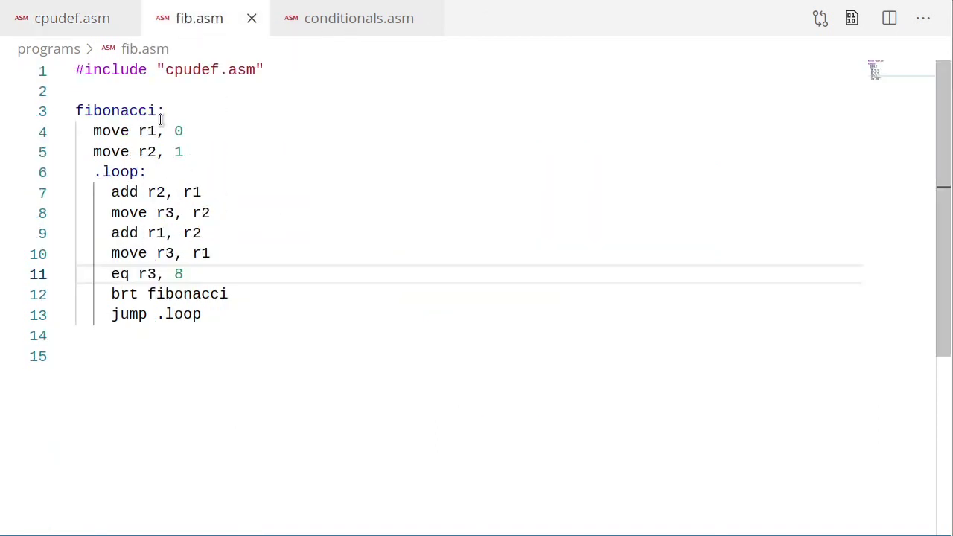
click(202, 153)
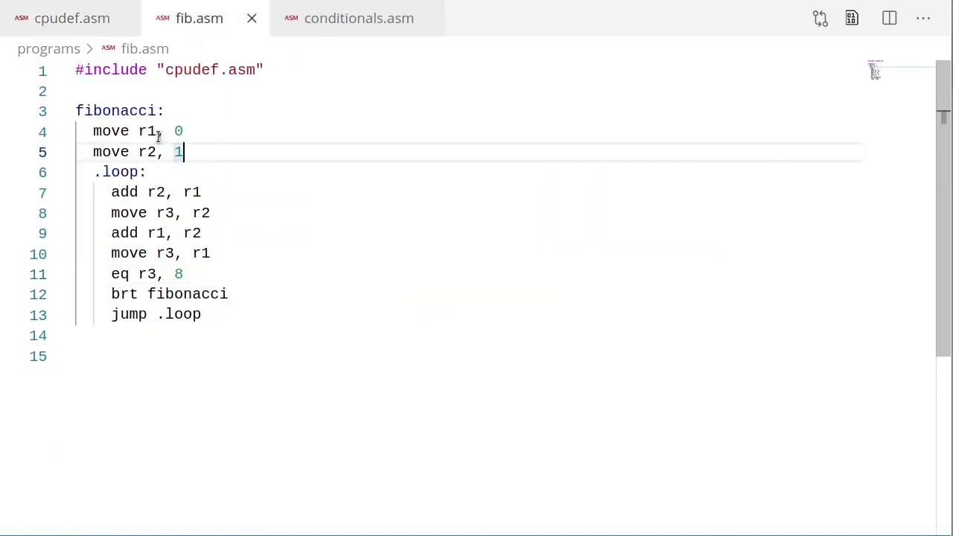
click(183, 116)
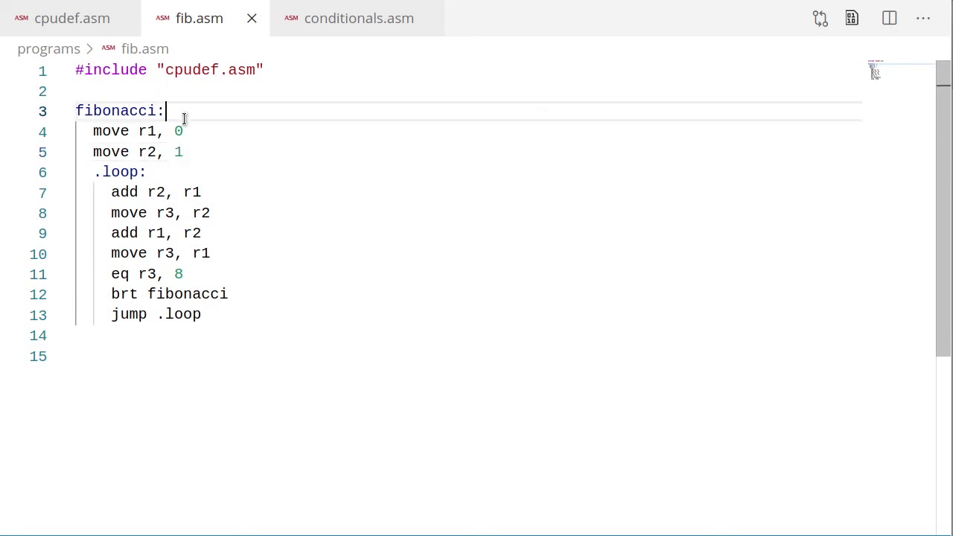
key(Return)
key(Tab)
text(move ro)
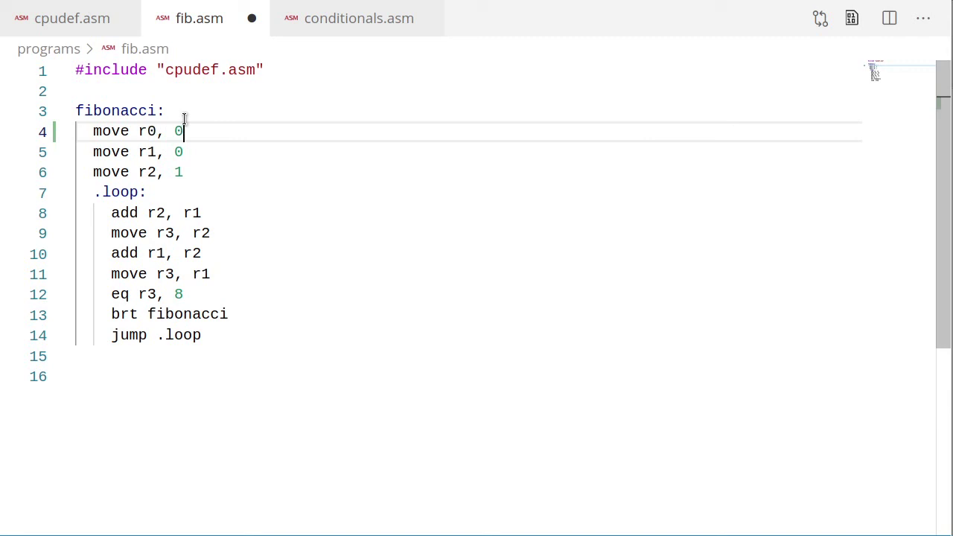
- Insert store [r0, 0], r3 after move r3, r2 in the loop, set off by blank lines
click(247, 232)
key(Return)
key(Return)
key(Return)
key(Up)
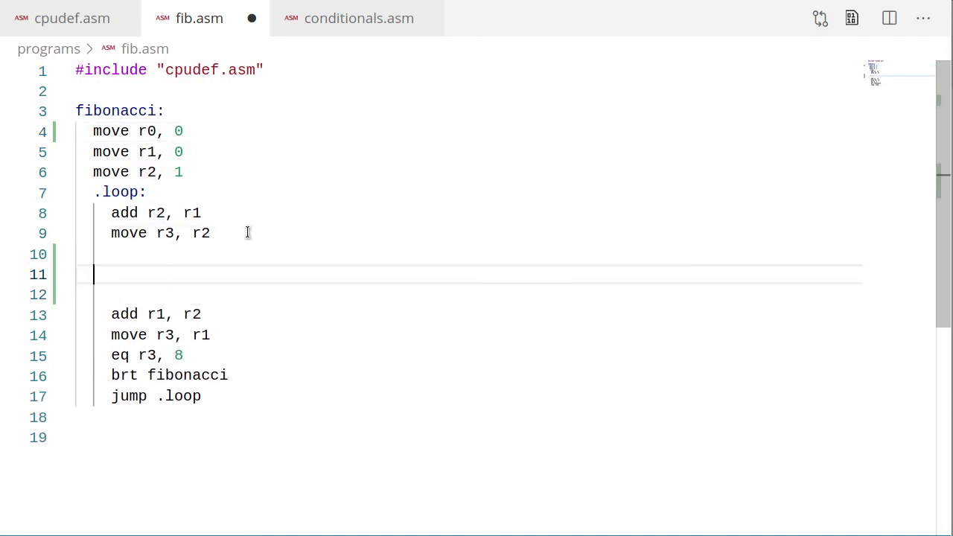
text(store r2)
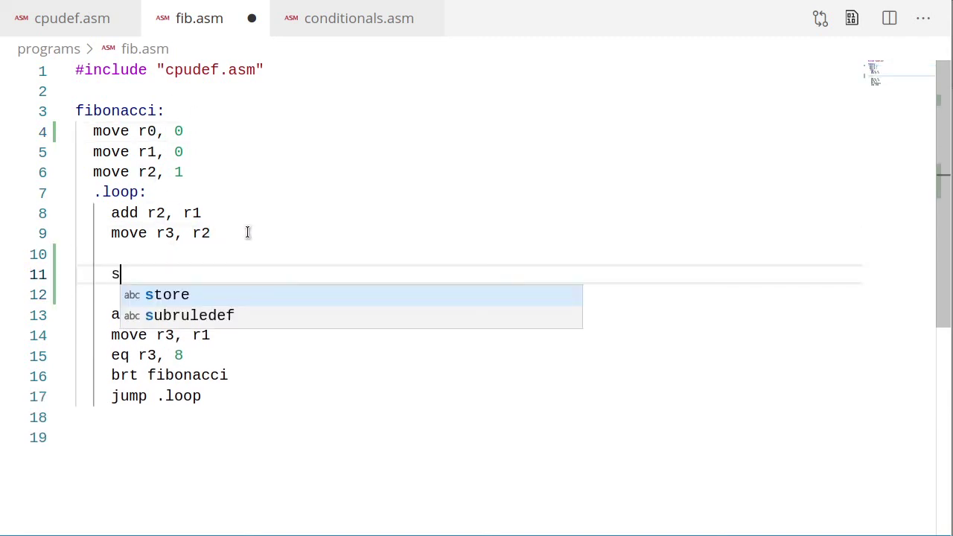
key(BackSpace)
key(BackSpace)
text([r0, 0], r3)
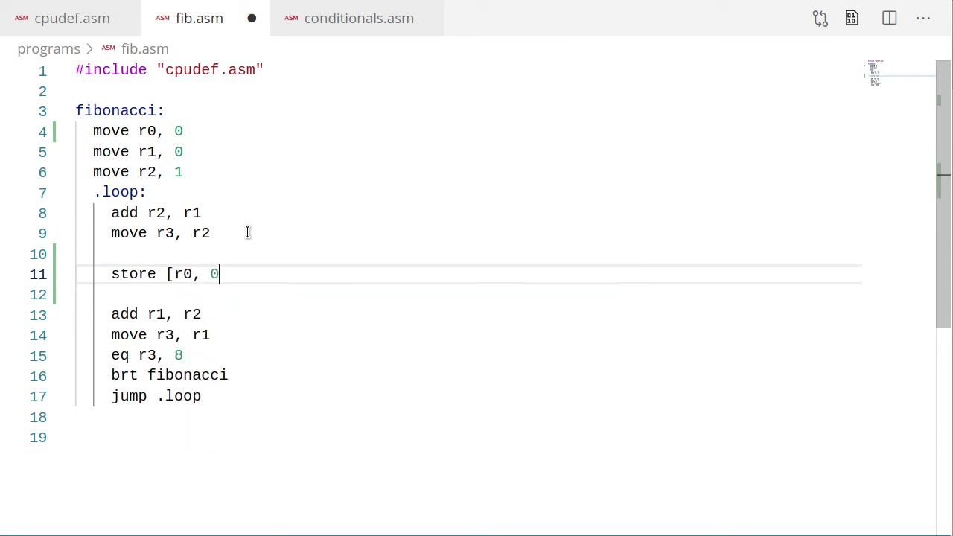
- Add the instruction add r0, 0 on the line below the store instruction
key(Return)
text(add r0, 0)
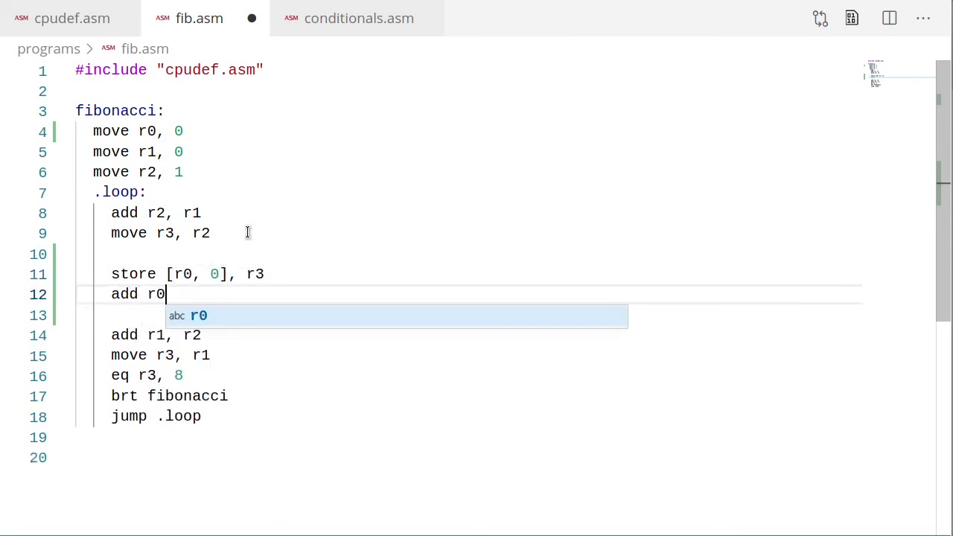
key(Down)
key(Up)
key(Up)
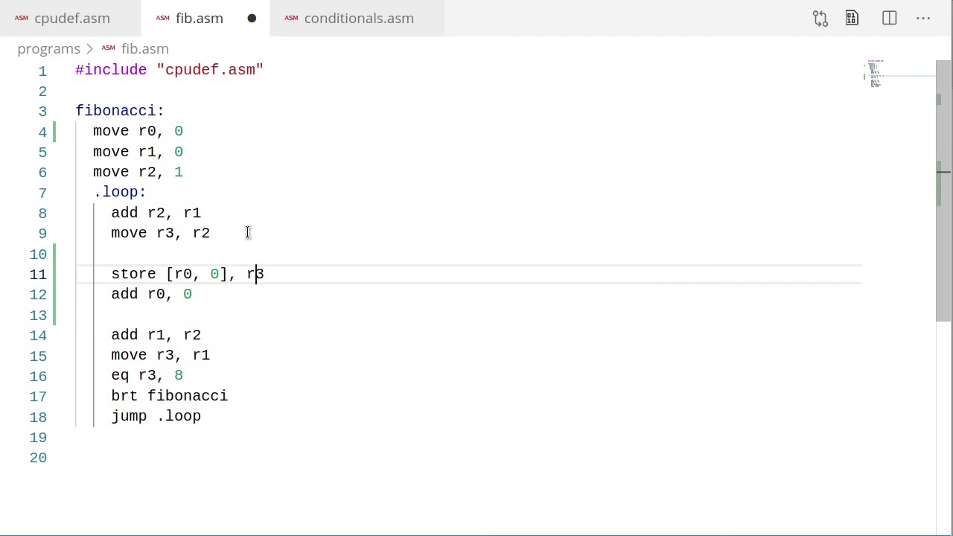
key(Left)
key(Left)
key(Left)
key(Left)
key(Left)
key(Left)
key(Left)
key(Left)
key(Left)
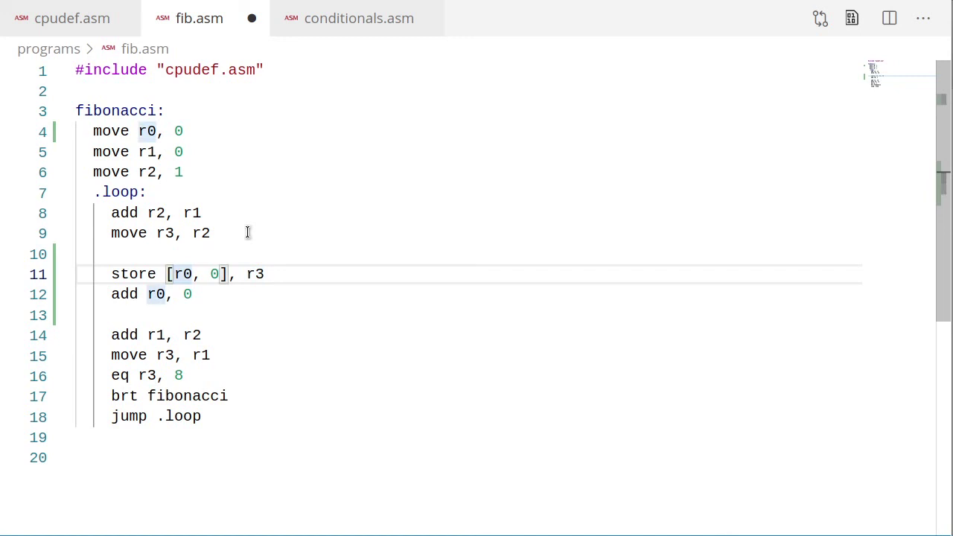
key(Up)
key(Up)
key(Right)
key(Down)
key(Down)
- Copy the store [r0, 0], r3 and add r0, 0 lines below move r3, r1, set off by blank lines
key(ctrl+l)
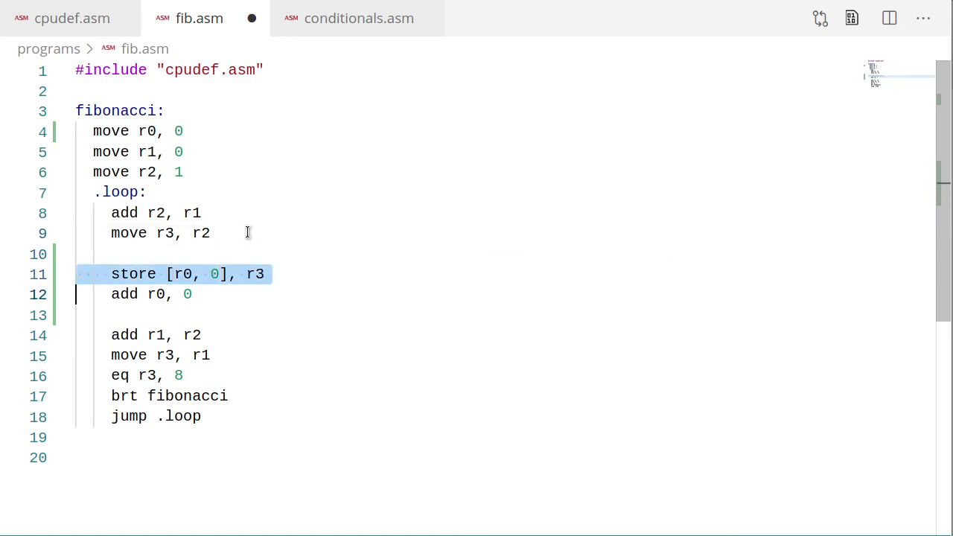
key(ctrl+l)
key(ctrl+c)
key(Down)
key(Down)
key(Down)
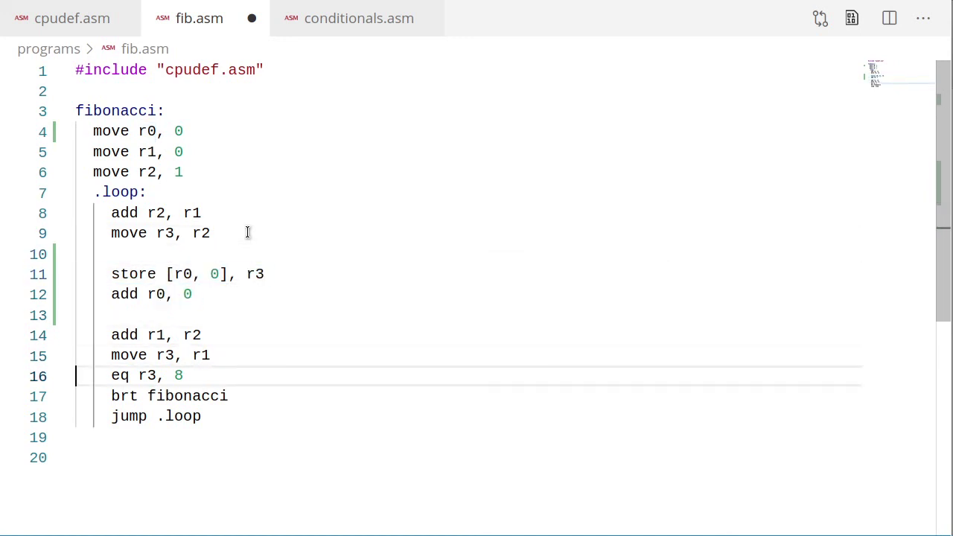
key(Return)
key(ctrl+v)
key(Return)
key(Up)
key(Up)
key(Up)
key(End)
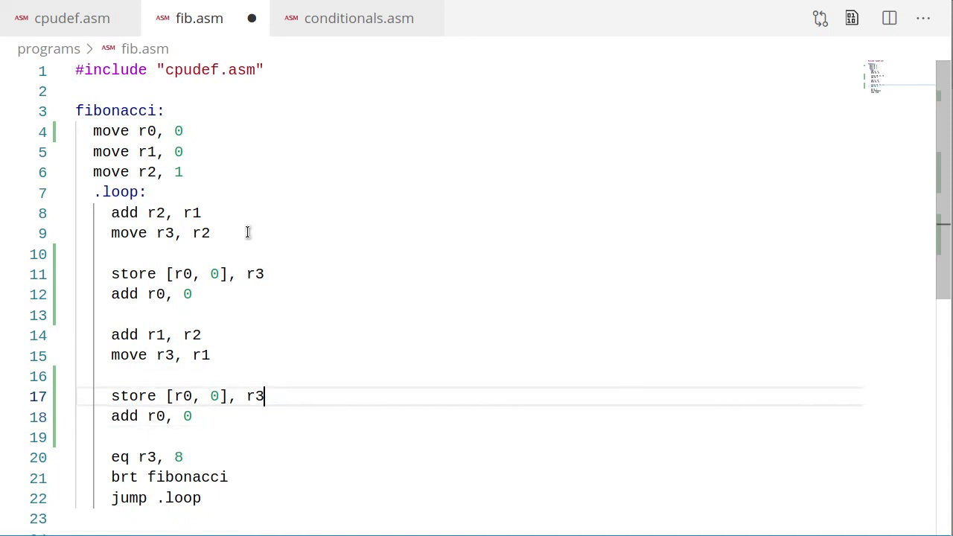
key(Left)
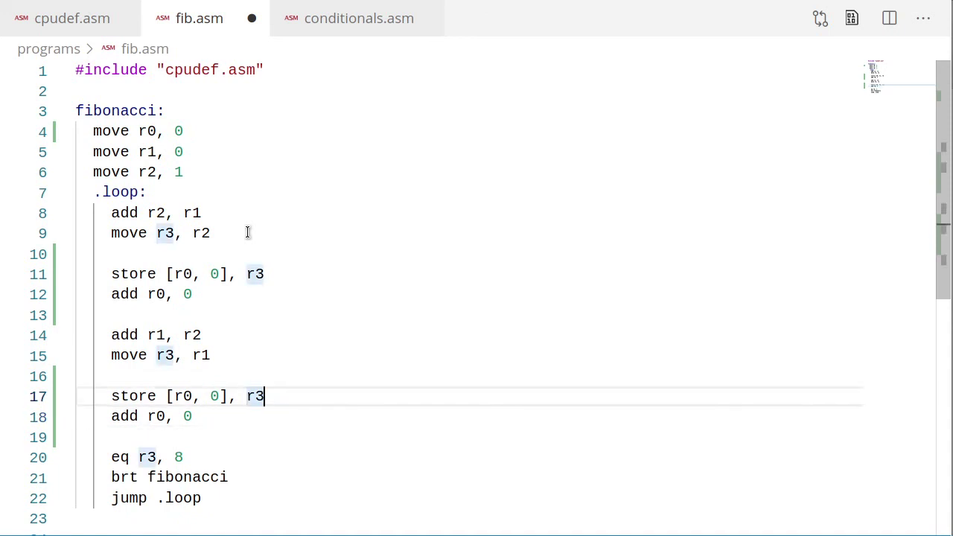
- Change both add r0 instructions in the loop so they add 1
key(Down)
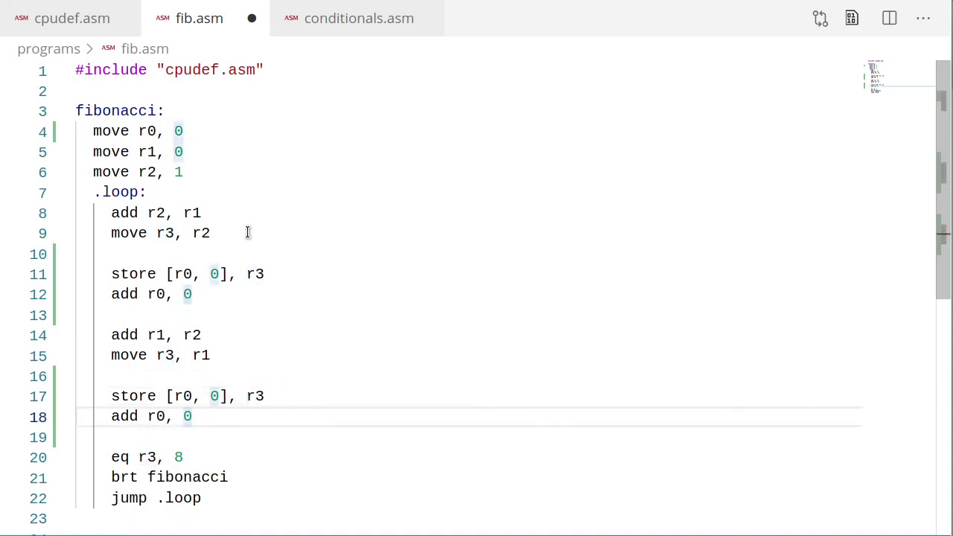
key(Up)
key(Up)
key(Up)
key(Up)
key(Up)
key(BackSpace)
text(1)
key(Down)
key(Down)
key(Down)
key(Down)
key(Down)
key(Down)
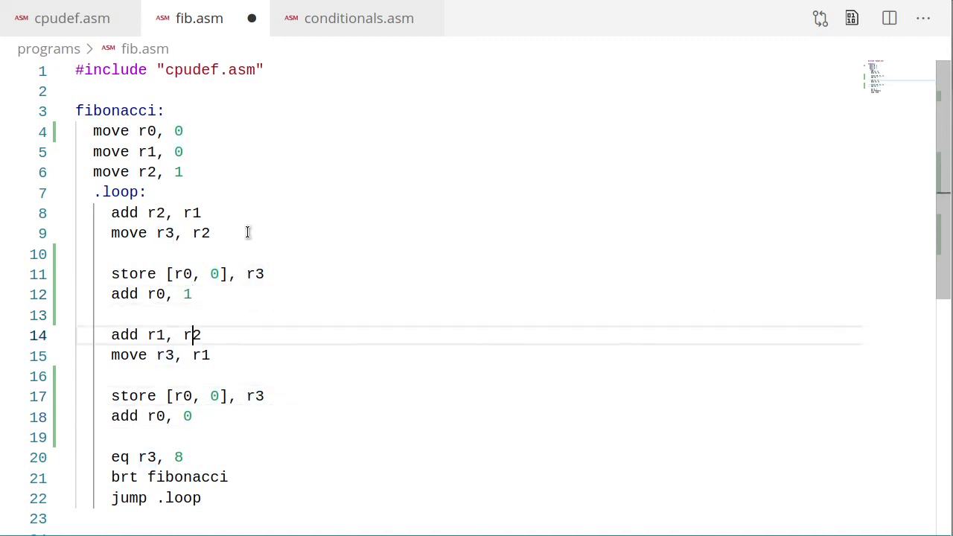
key(BackSpace)
text(1)
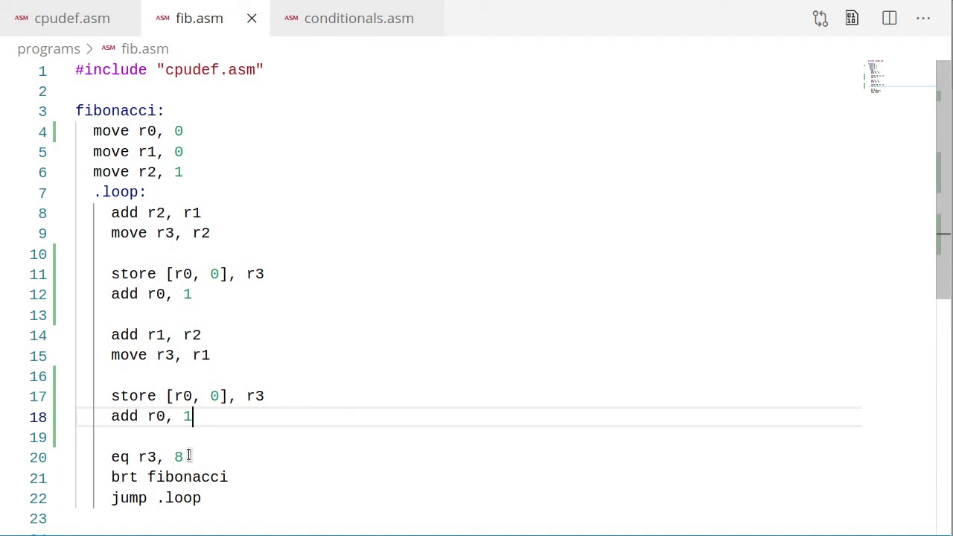
- Delete the eq r3, 8 and brt fibonacci lines from the end of the loop
drag(188, 456, 177, 458)
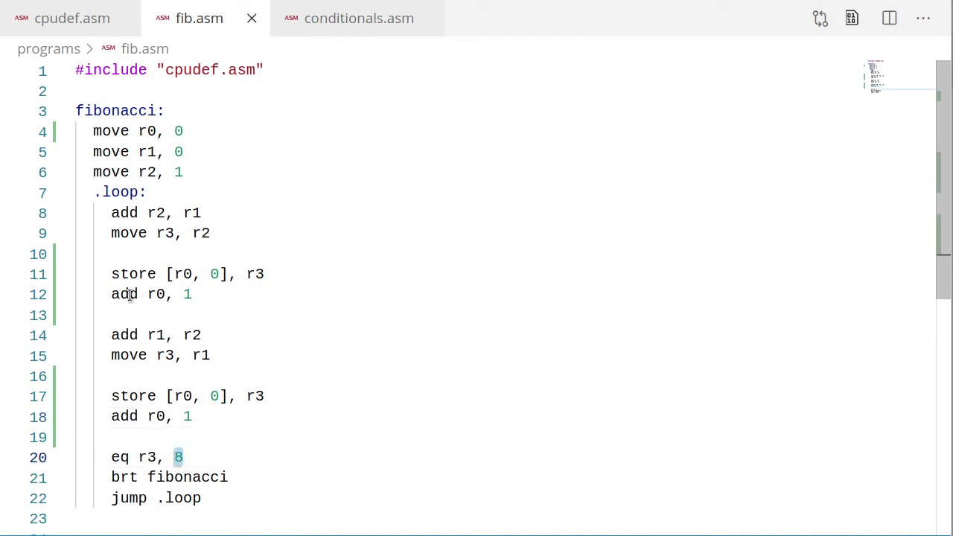
drag(234, 478, 81, 457)
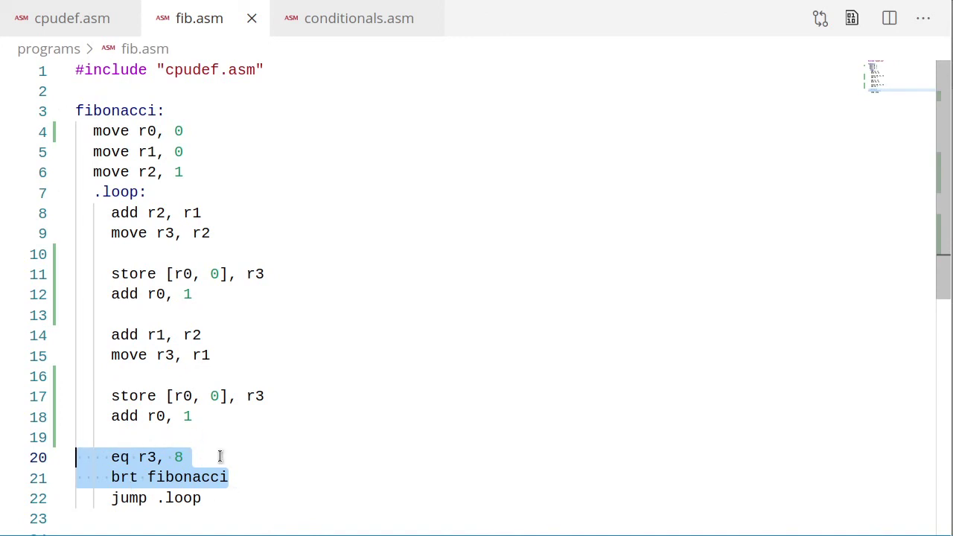
key(BackSpace)
key(BackSpace)
- Build the Fibonacci program by running make in the terminal
key(ctrl+grave)
text(make)
key(Return)
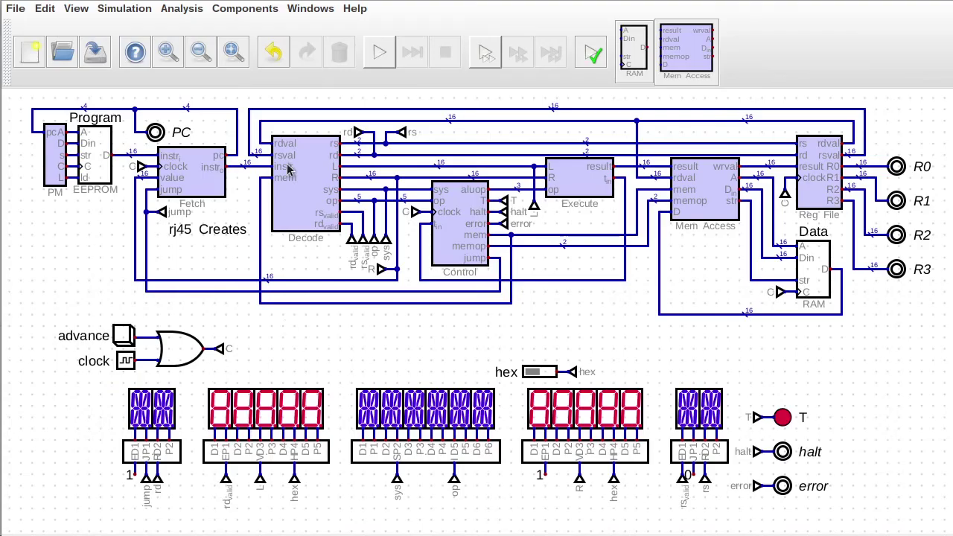
- In Digital, start the CPU simulation and advance the clock five times
key(ctrl+r)
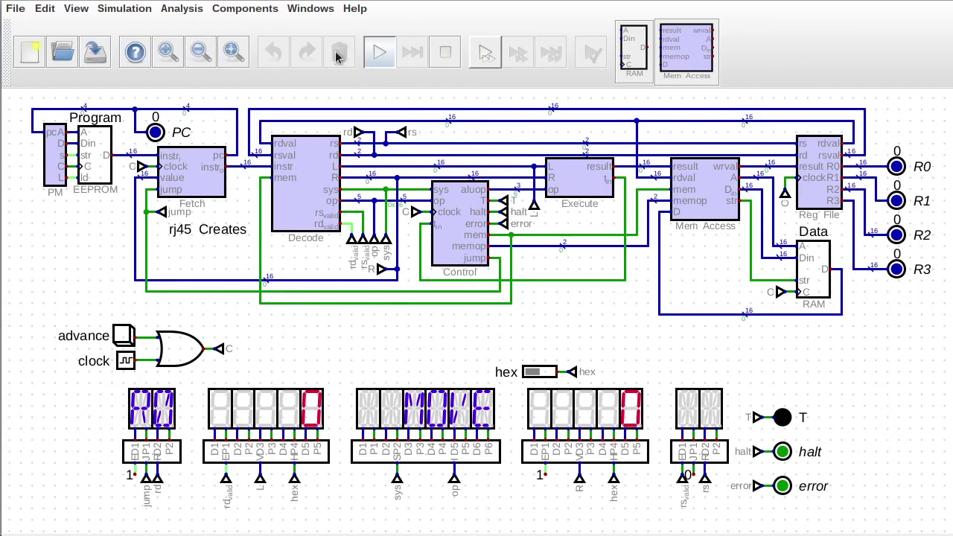
click(122, 338)
click(122, 338)
click(121, 336)
click(121, 336)
click(120, 335)
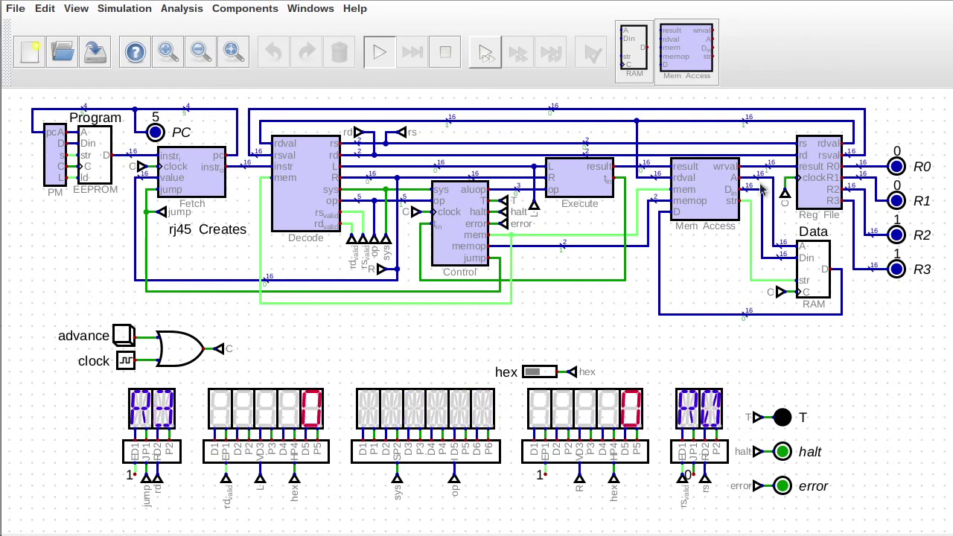
- Check the values on the data RAM's address and store lines and on the register file's read outputs
click(778, 247)
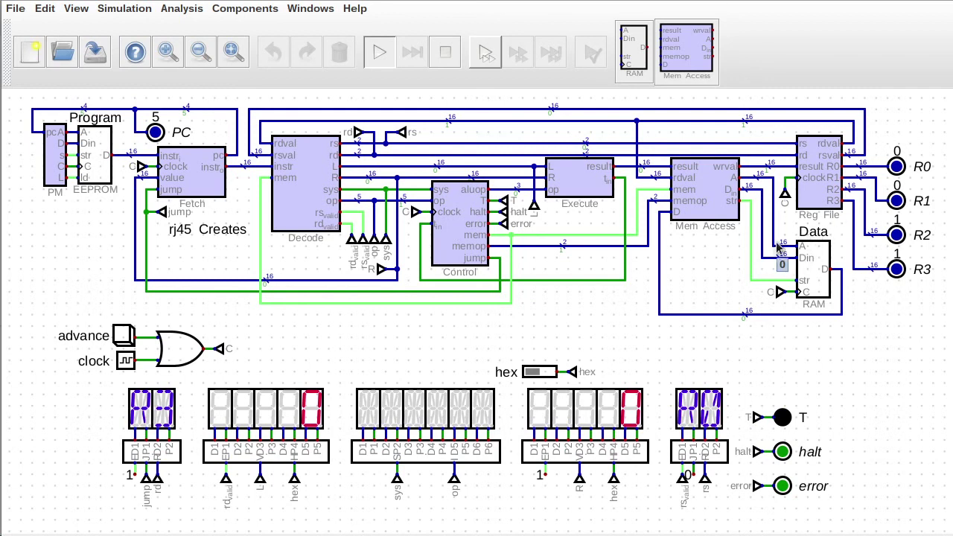
click(765, 280)
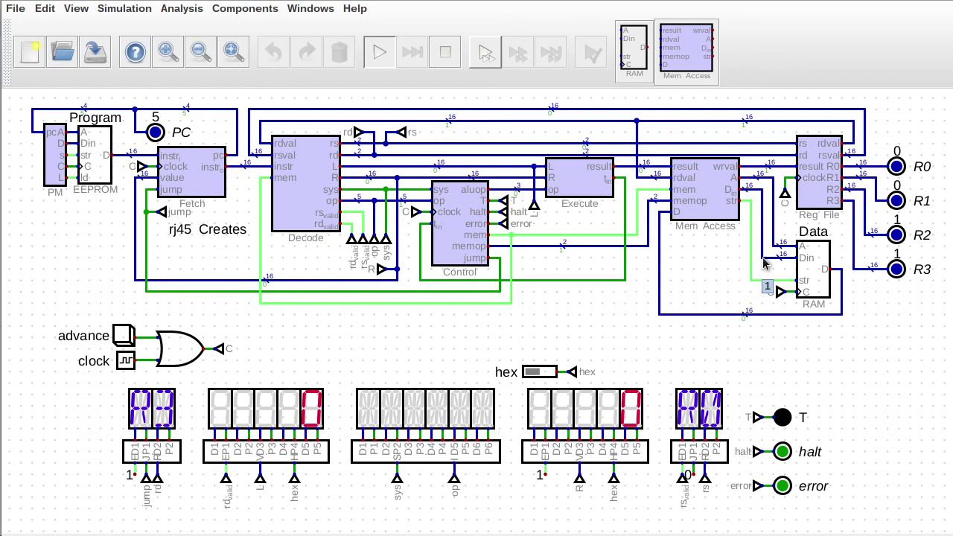
click(771, 174)
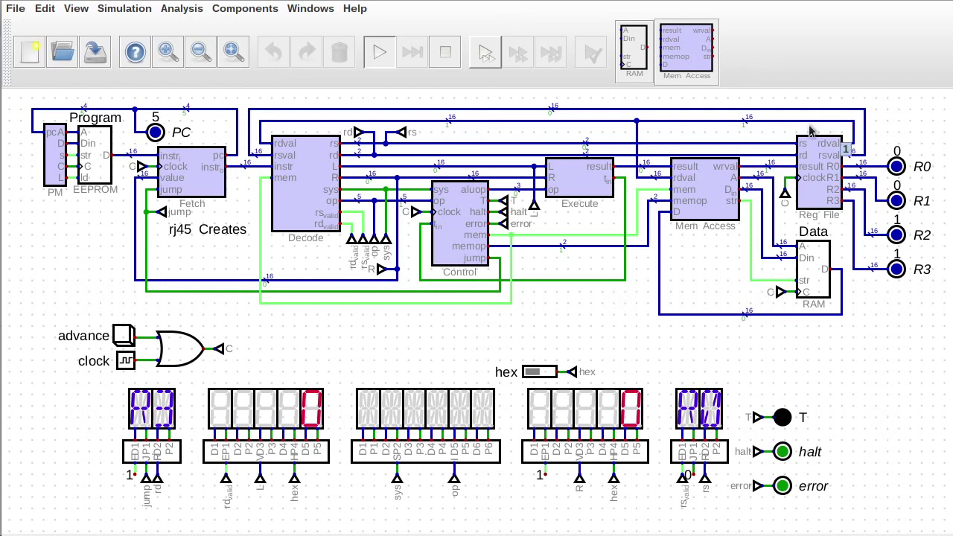
click(858, 158)
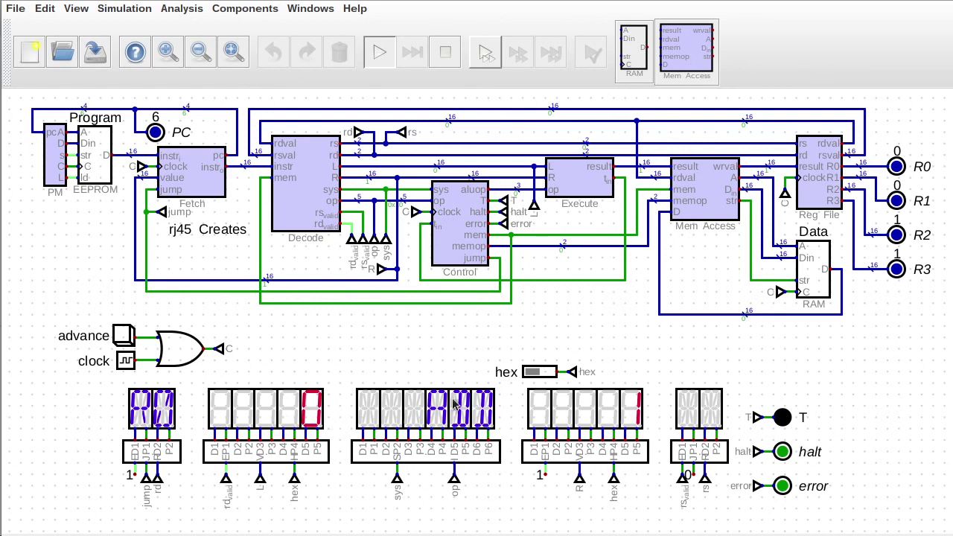
- Advance the clock until the program counter reaches 9, at the second store instruction
click(127, 338)
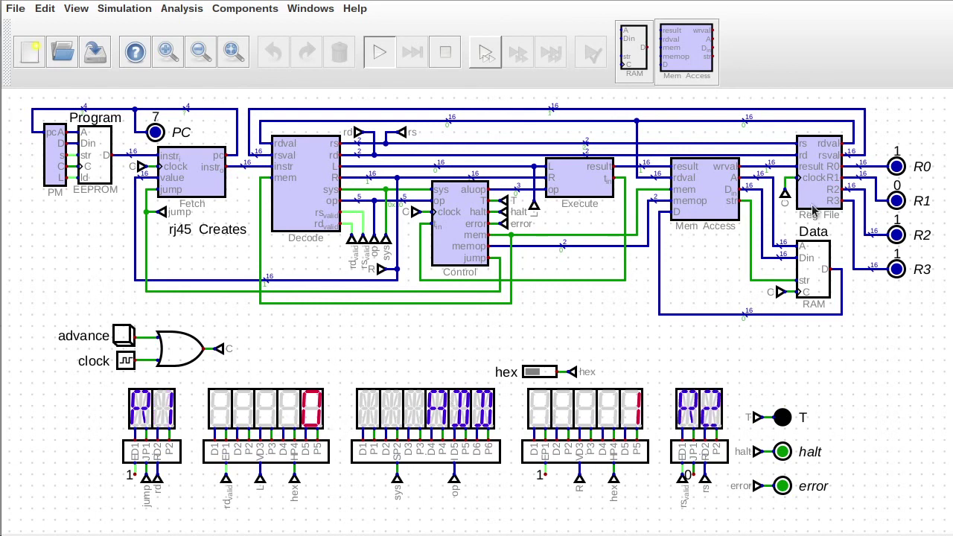
click(119, 339)
click(119, 339)
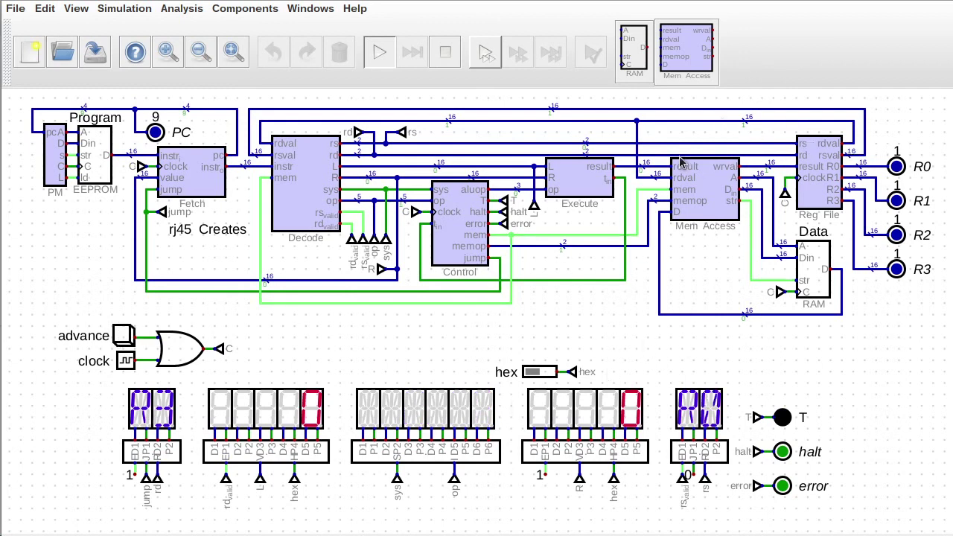
- Stop the CPU simulation and open the circuit inside the Decode component
mouse_move(494, 178)
mouse_move(551, 119)
mouse_move(376, 152)
mouse_move(344, 176)
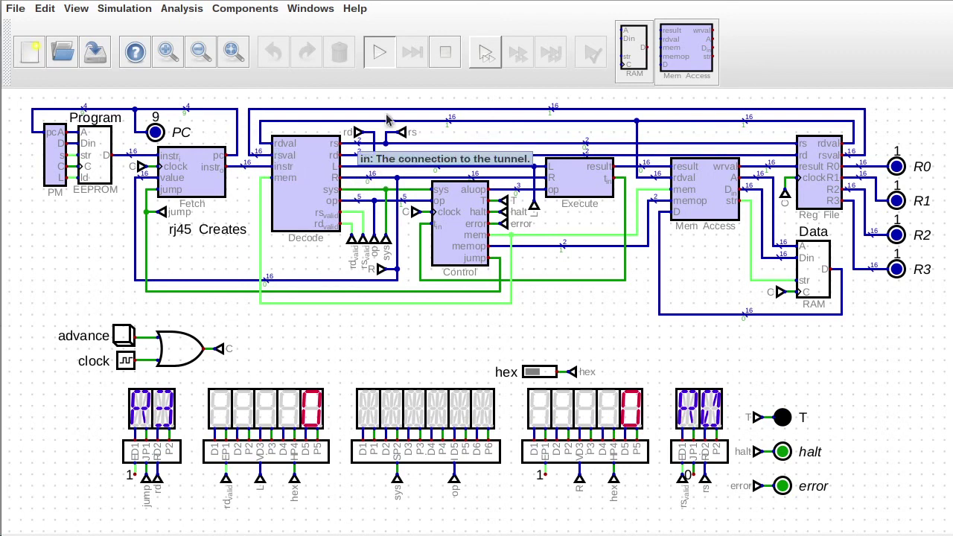
click(438, 60)
right_click(306, 175)
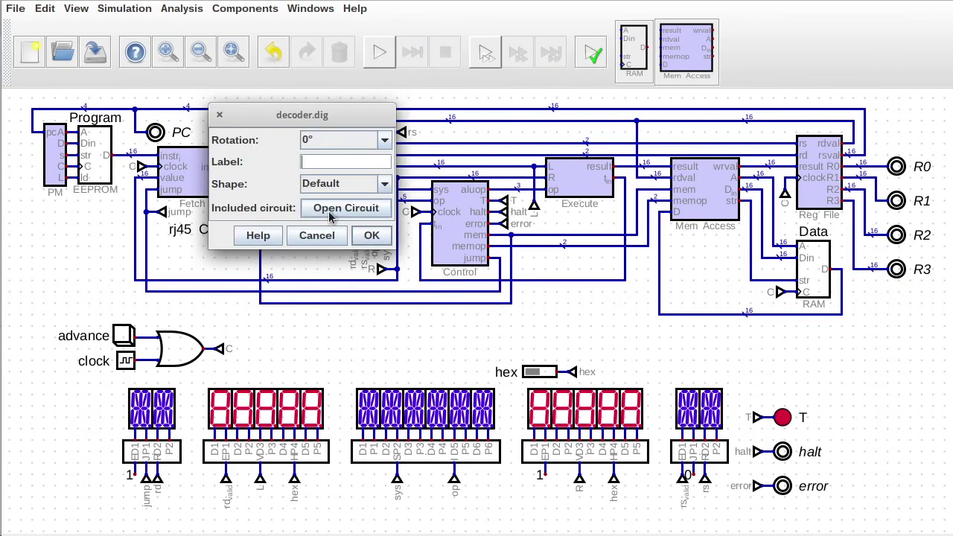
click(359, 208)
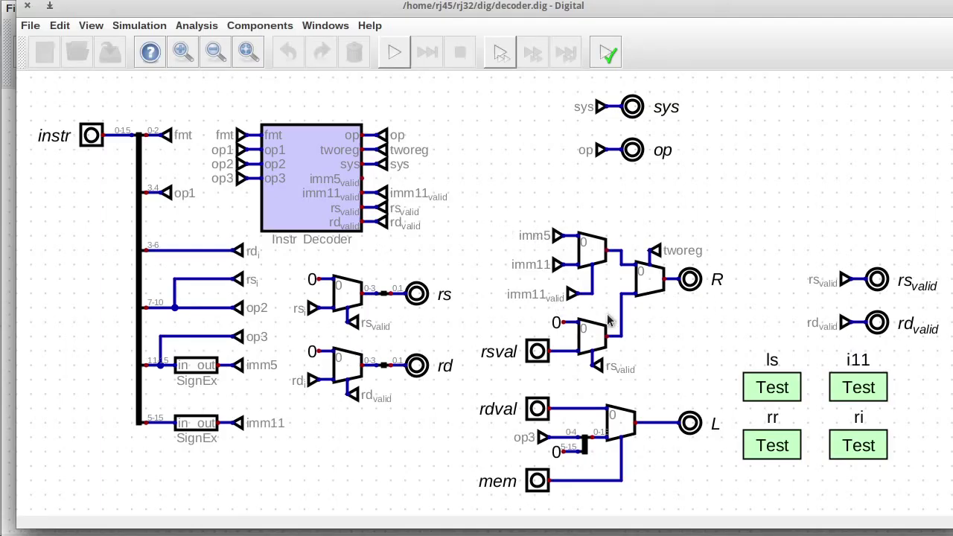
- Simulate the decoder circuit with instr set to 0x4 and rsval set to 4, and check the R output
click(394, 52)
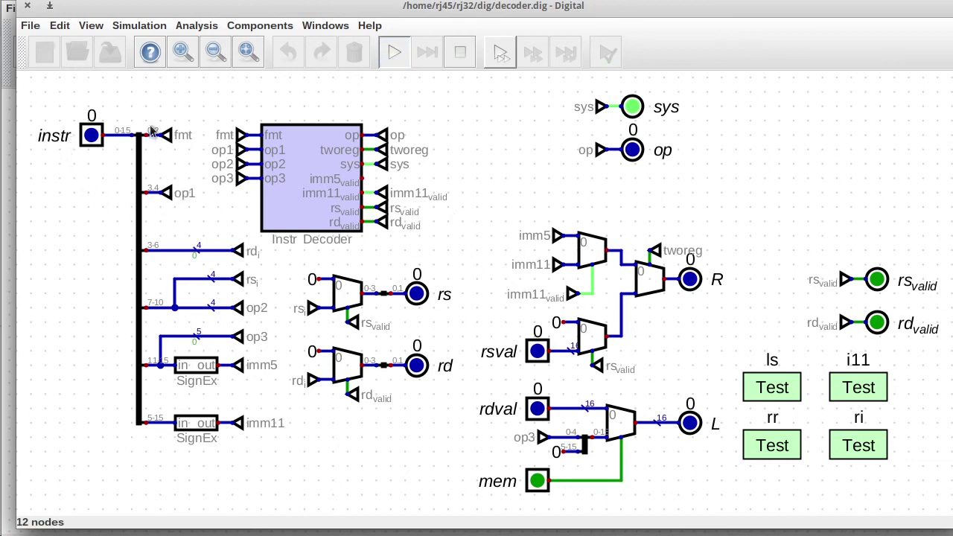
click(91, 135)
click(404, 269)
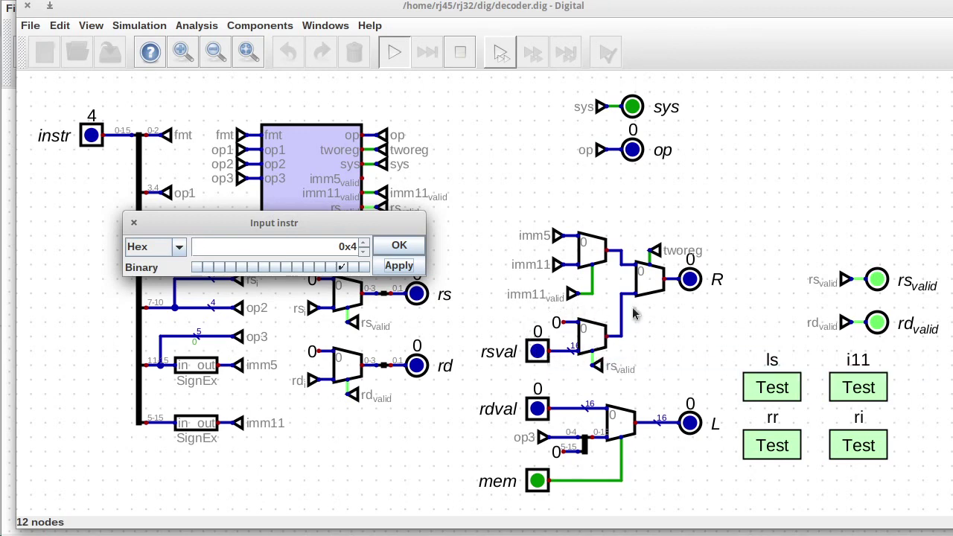
click(534, 353)
text(4)
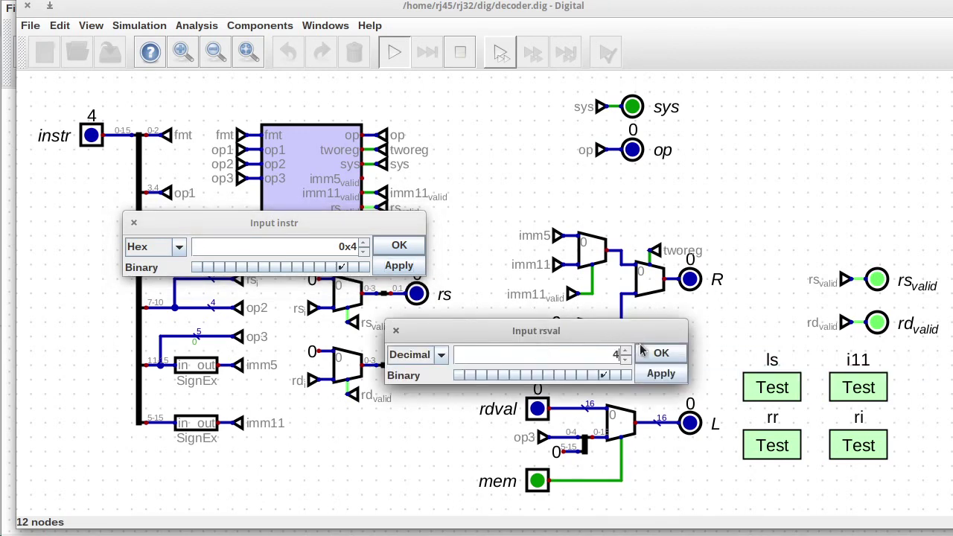
click(659, 353)
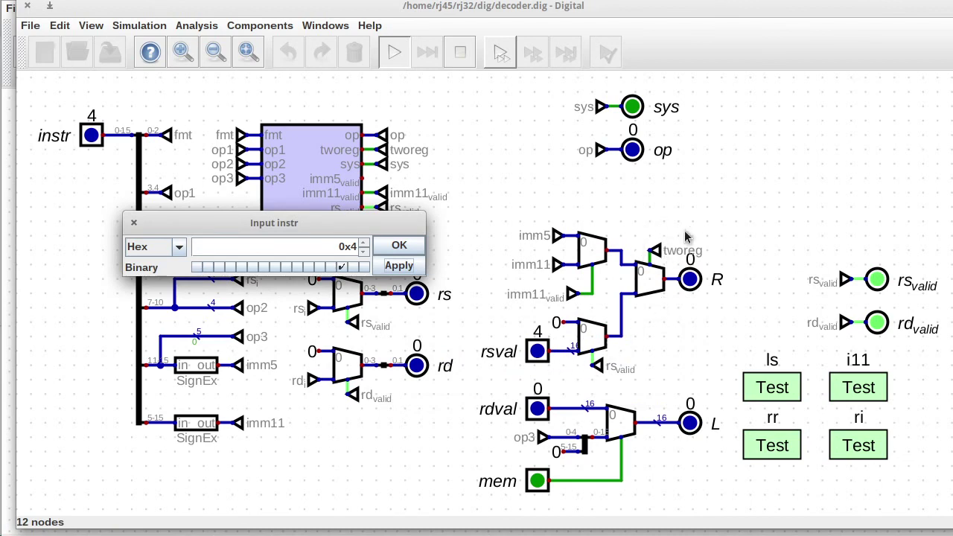
drag(382, 226, 459, 443)
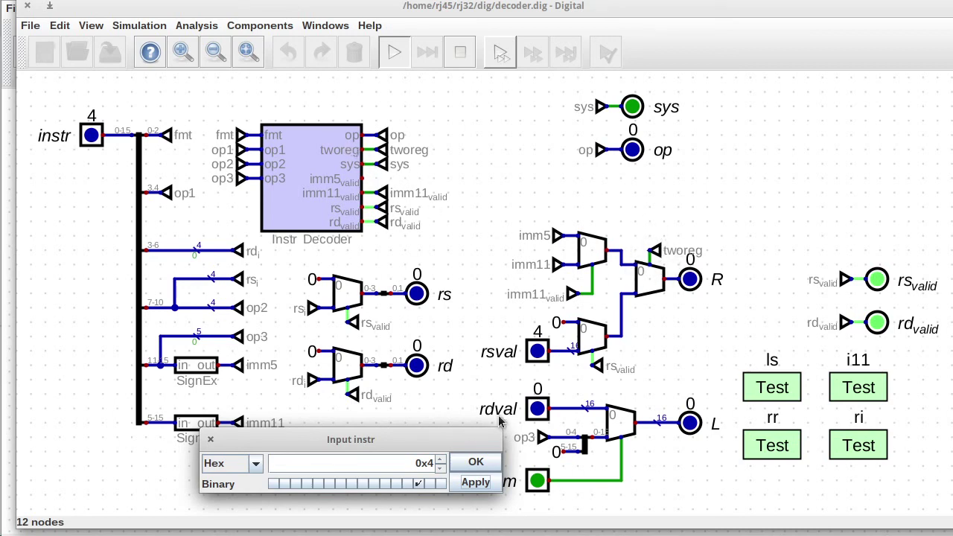
click(476, 463)
- Open the Instr Decoder circuit and move the tworeg output with its rr tunnel below the imm11valid output
right_click(364, 206)
click(372, 207)
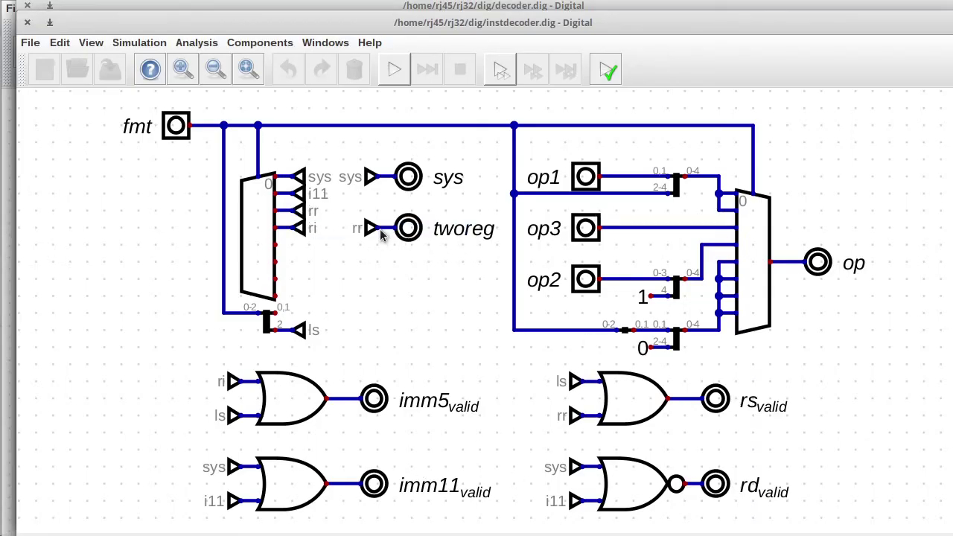
scroll(544, 383, down, 3)
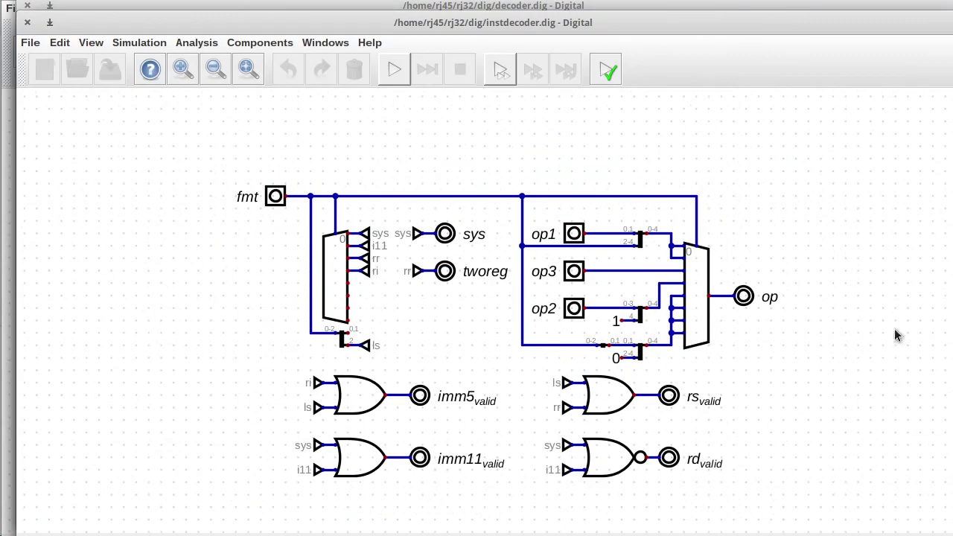
drag(896, 334, 896, 267)
drag(384, 178, 467, 231)
click(423, 488)
- Place a copied OR gate ahead of the tworeg output, with the rr tunnel and a copied ls tunnel on its inputs
key(ctrl+d)
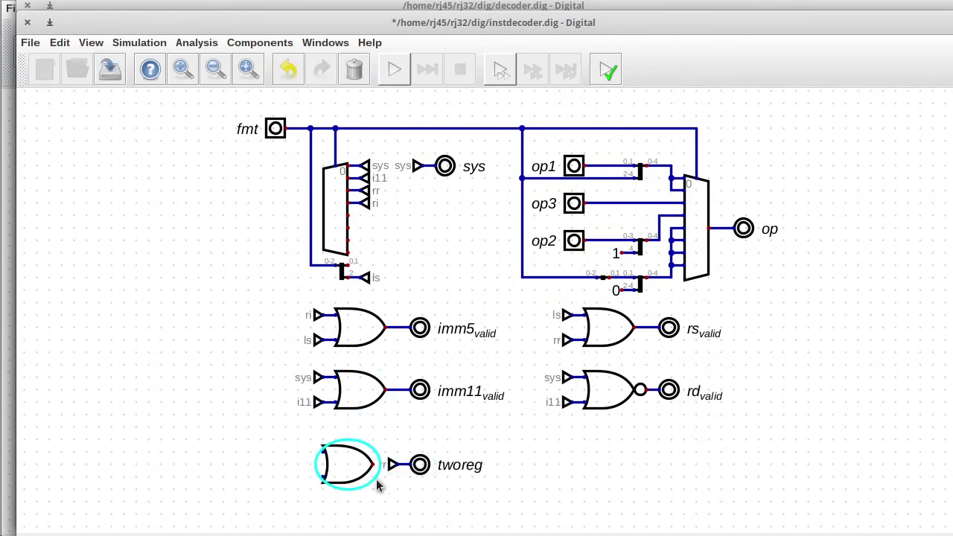
click(378, 485)
drag(377, 444, 411, 485)
click(324, 473)
drag(296, 325, 353, 354)
key(ctrl+d)
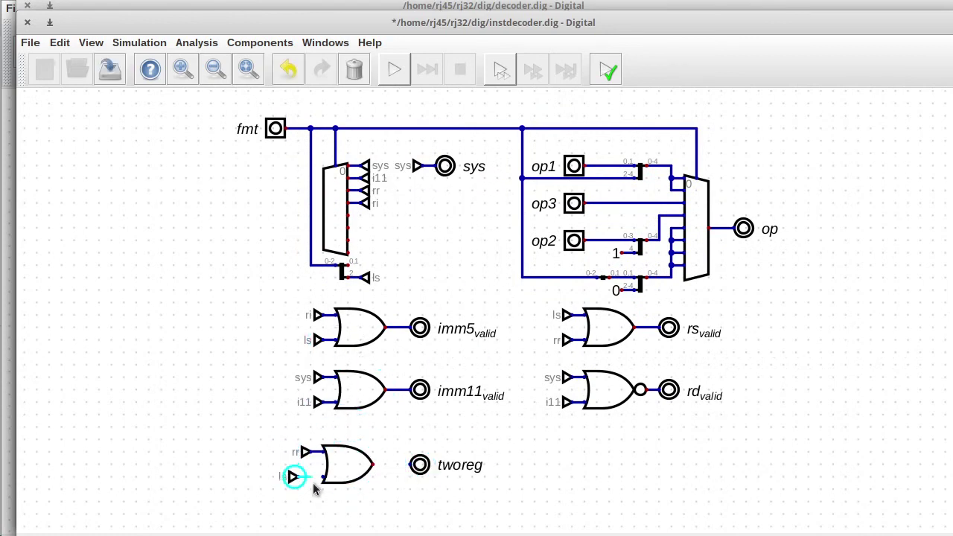
click(324, 487)
- Wire the new OR gate's output to tworeg and move the whole group up closer to the imm11valid gate
drag(274, 427, 387, 478)
click(385, 464)
click(411, 464)
key(Escape)
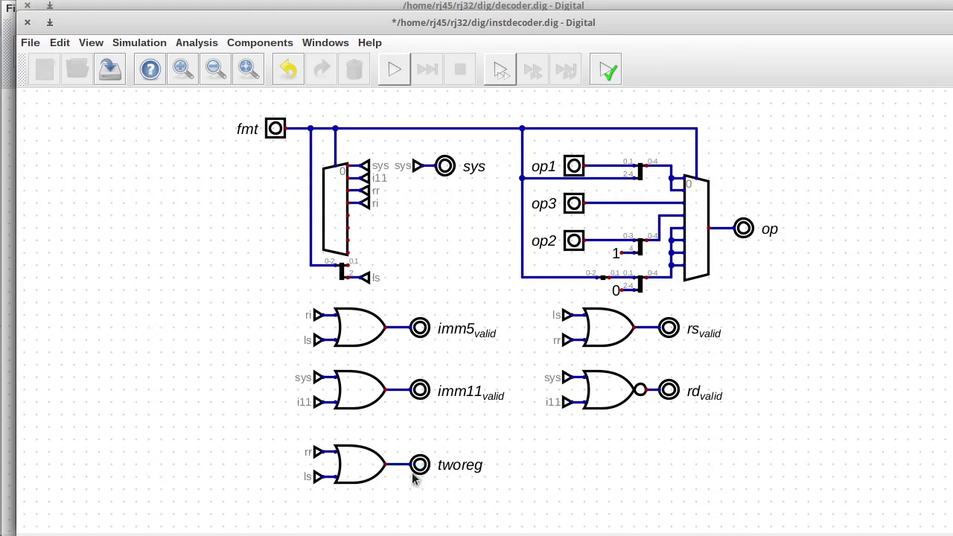
drag(281, 418, 569, 534)
drag(489, 487, 487, 467)
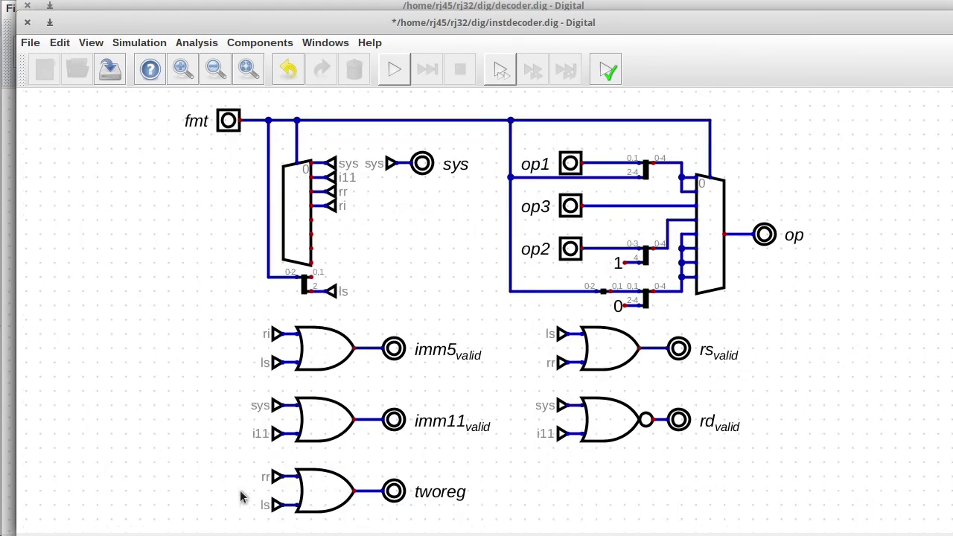
- Save the Instr Decoder circuit and close both decoder windows to return to the CPU circuit
click(109, 69)
click(26, 22)
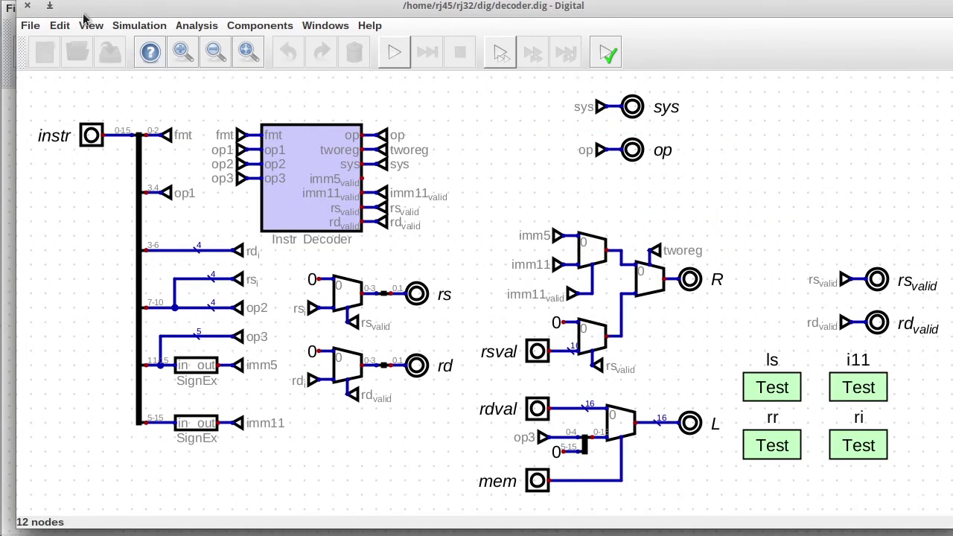
click(27, 6)
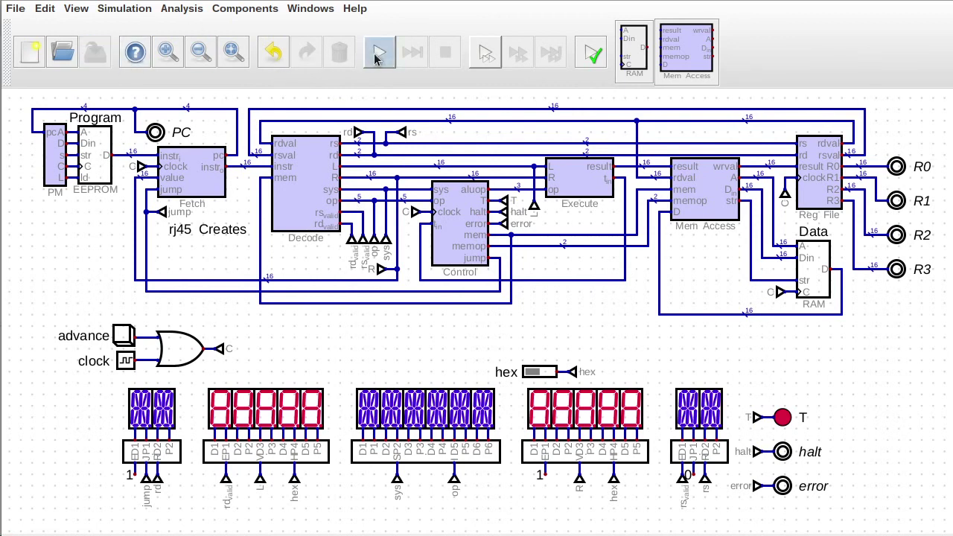
- Start the CPU simulation and advance the clock repeatedly through the Fibonacci loop
click(379, 52)
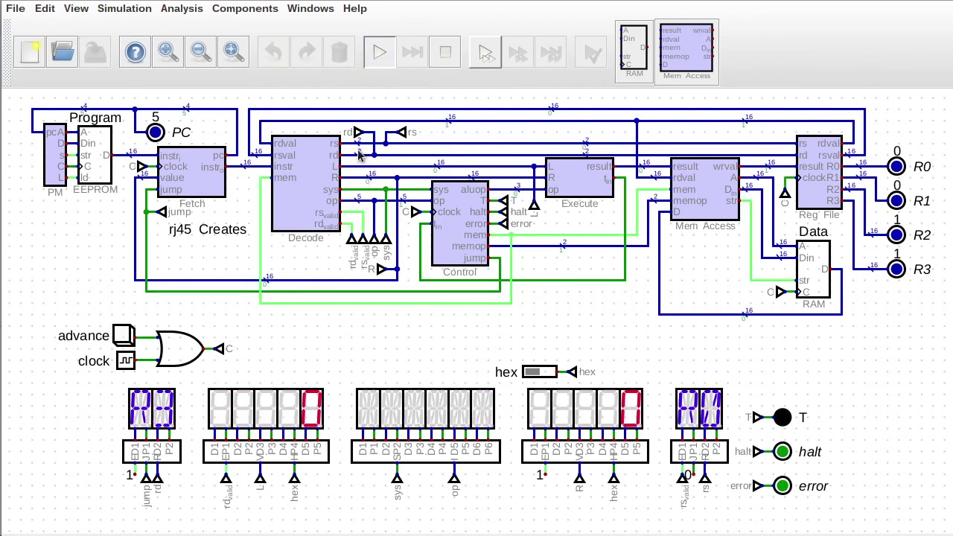
click(126, 336)
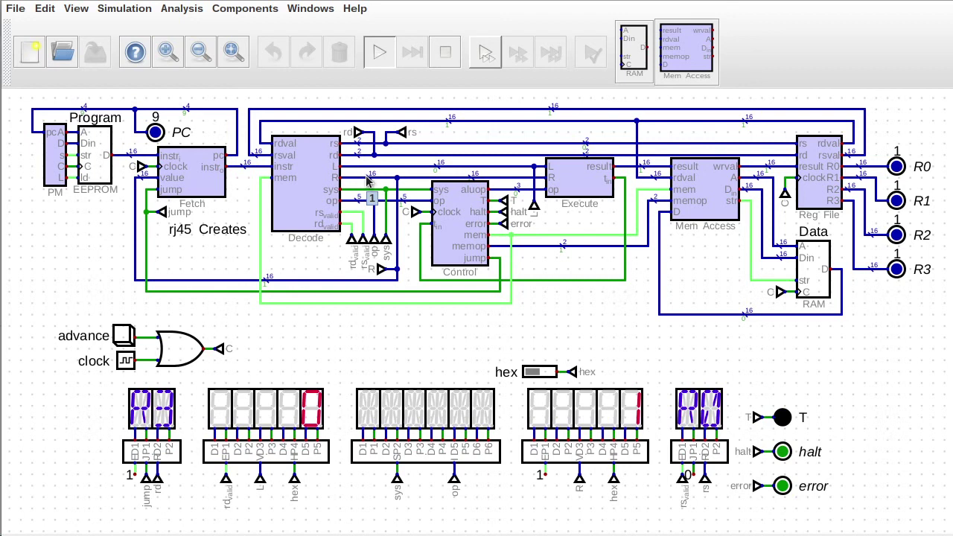
click(121, 339)
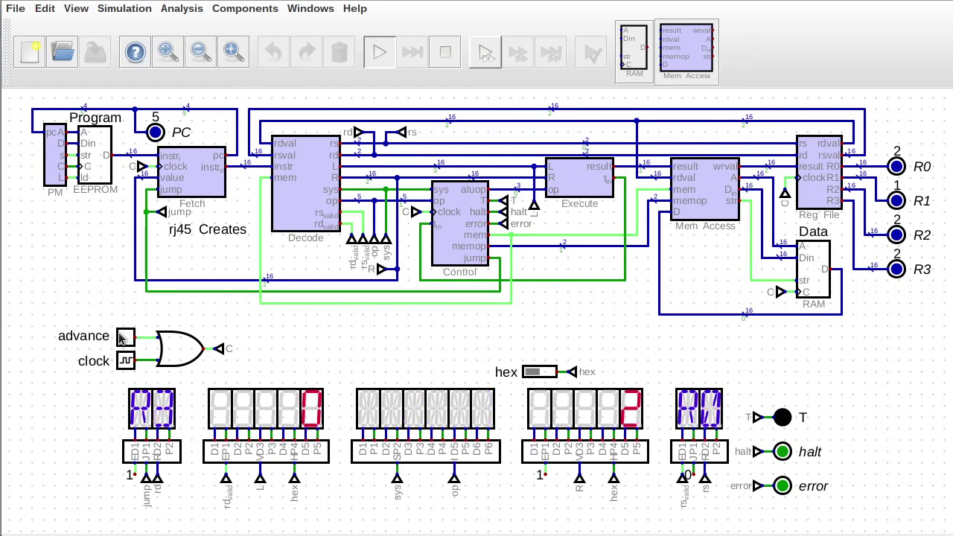
click(121, 337)
click(121, 337)
click(120, 337)
click(121, 336)
click(121, 337)
click(121, 336)
click(121, 337)
click(121, 337)
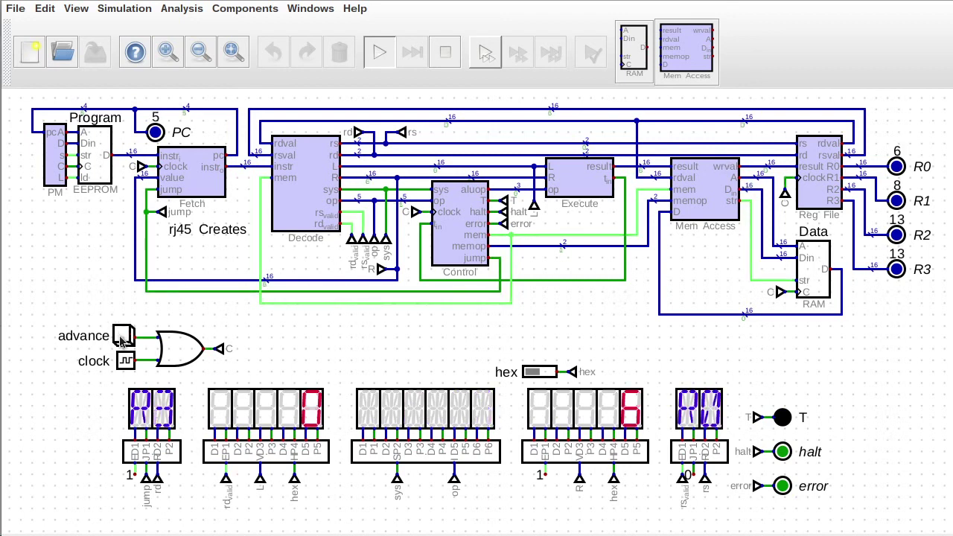
click(121, 339)
click(121, 339)
click(122, 339)
click(123, 340)
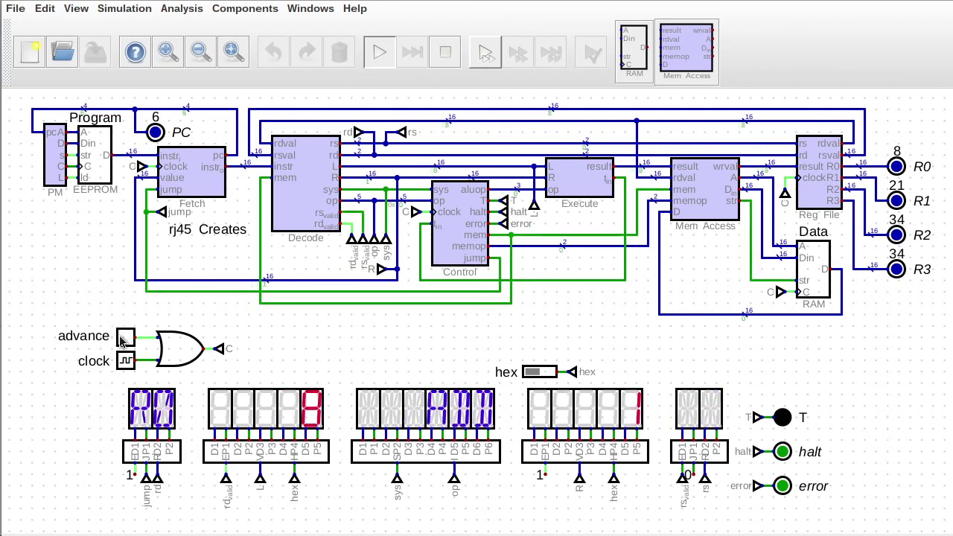
click(123, 340)
click(123, 340)
click(123, 341)
click(123, 341)
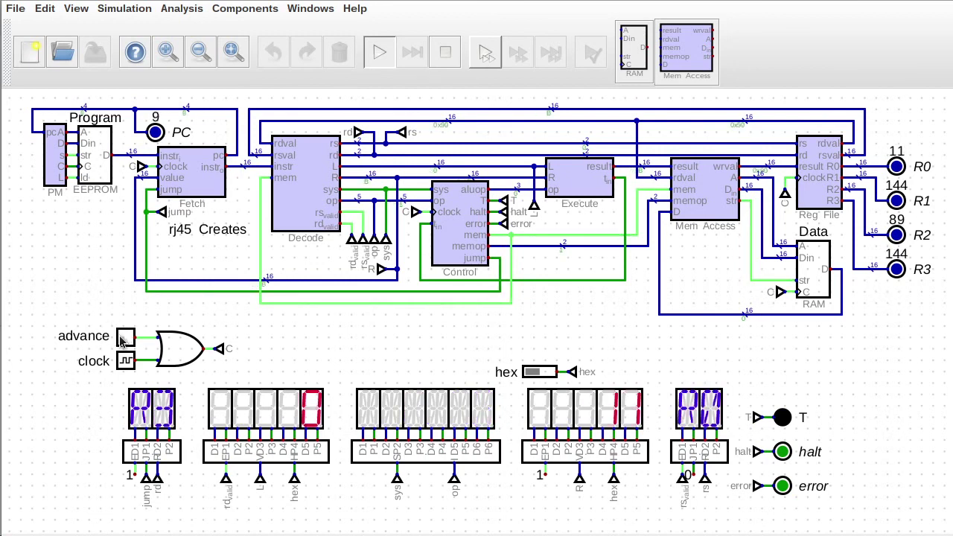
click(122, 340)
click(122, 340)
click(123, 340)
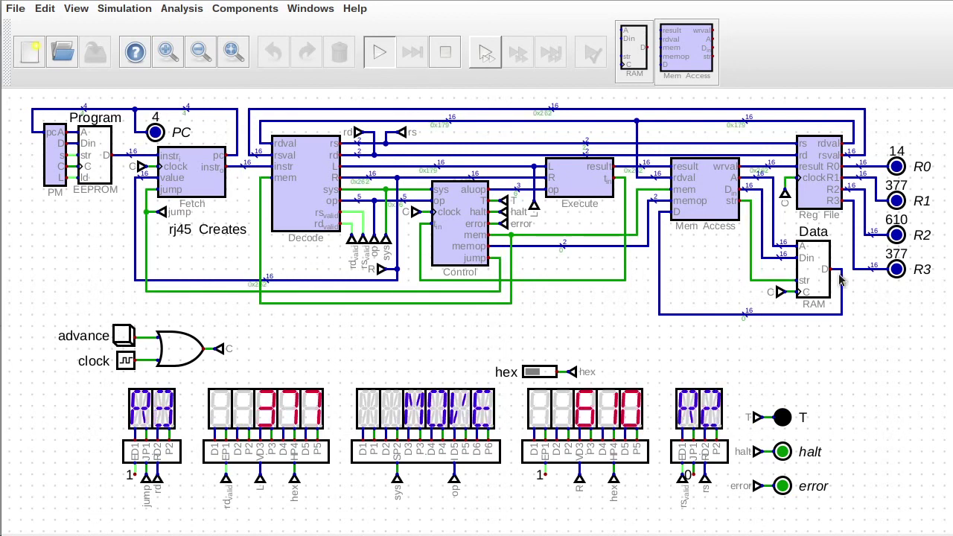
- Examine the first row of the Data RAM's contents, close the table and stop the simulation after another advance
click(808, 263)
click(342, 195)
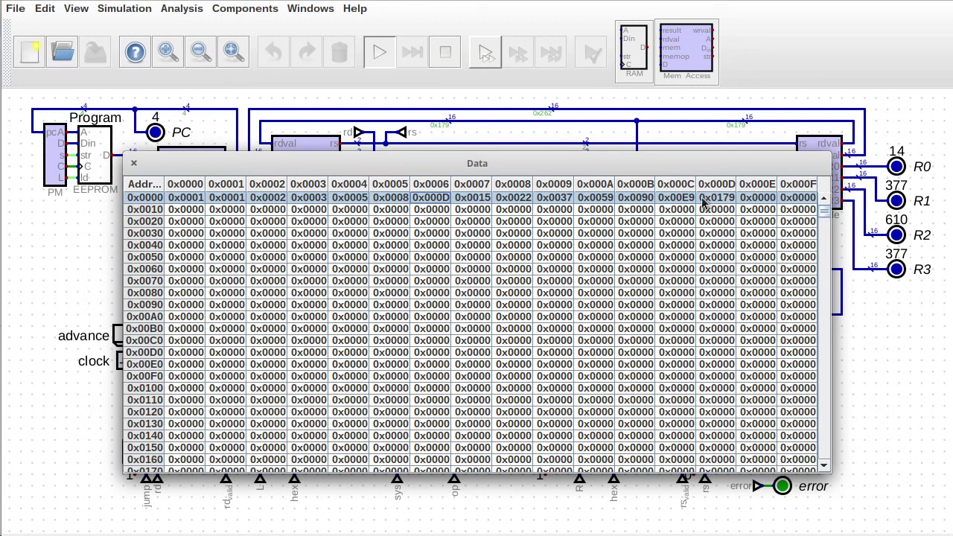
click(134, 163)
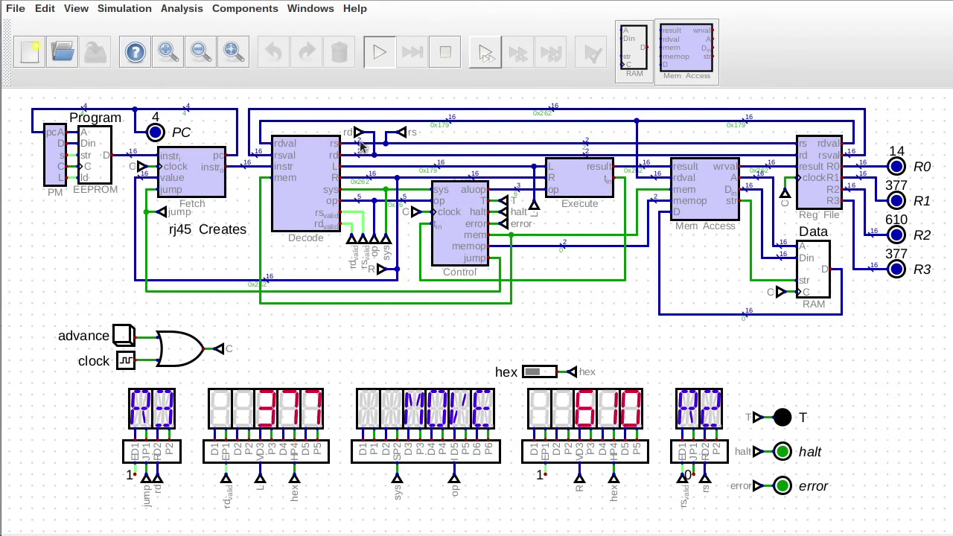
click(119, 337)
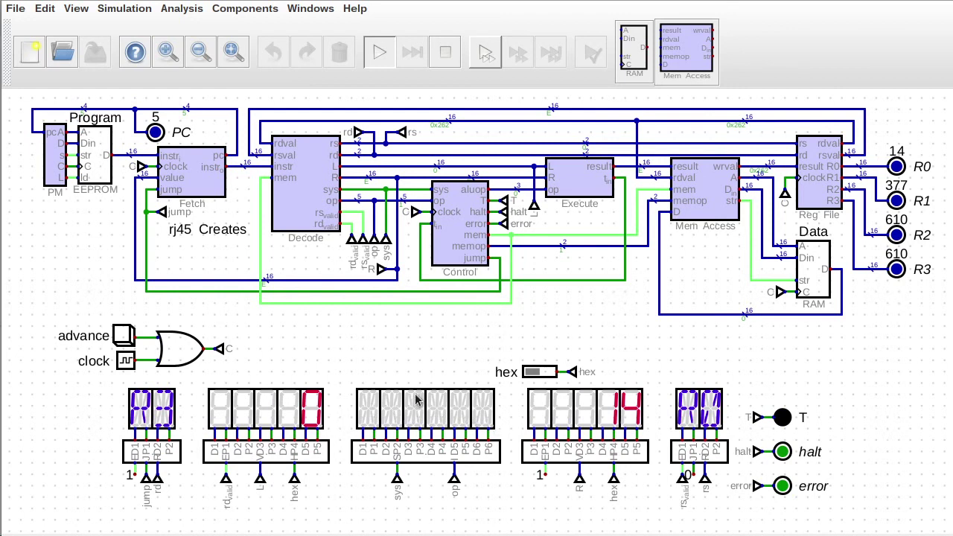
click(445, 53)
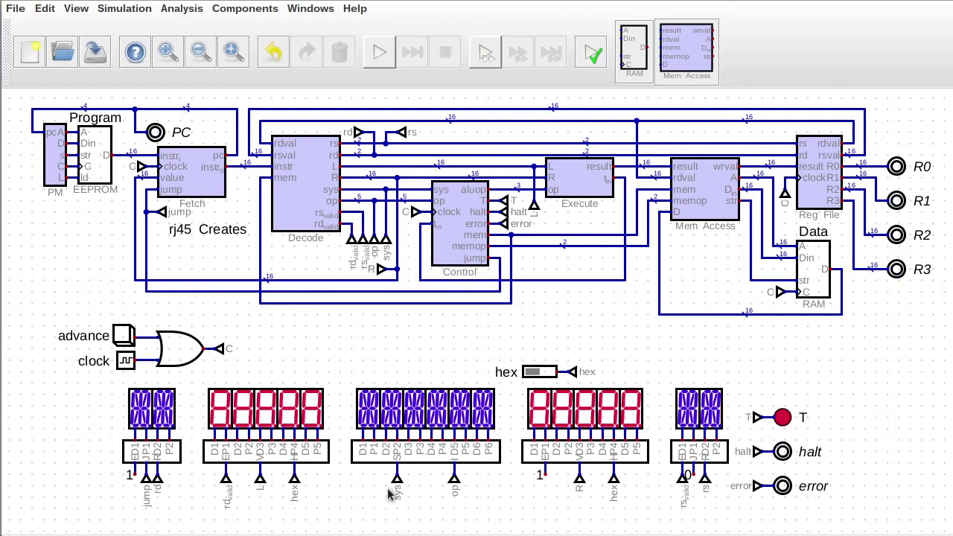
- Open the instruction display circuit (instrdisplay.dig) and set the first input constant of the sixth large multiplexer to 'D'
right_click(410, 454)
click(447, 484)
scroll(413, 213, up, 4)
scroll(414, 219, up, 2)
right_click(719, 206)
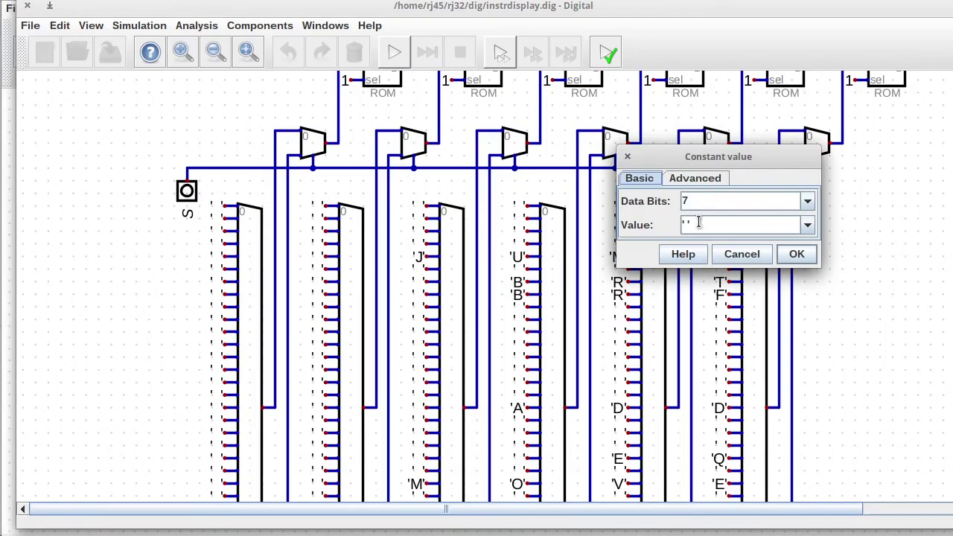
click(688, 225)
key(BackSpace)
text(D)
click(792, 256)
- Complete LOAD in the first input row by setting the fifth, fourth and third multiplexer constants to 'A', 'O' and 'L'
right_click(618, 206)
text(A)
key(Return)
right_click(520, 208)
text(O)
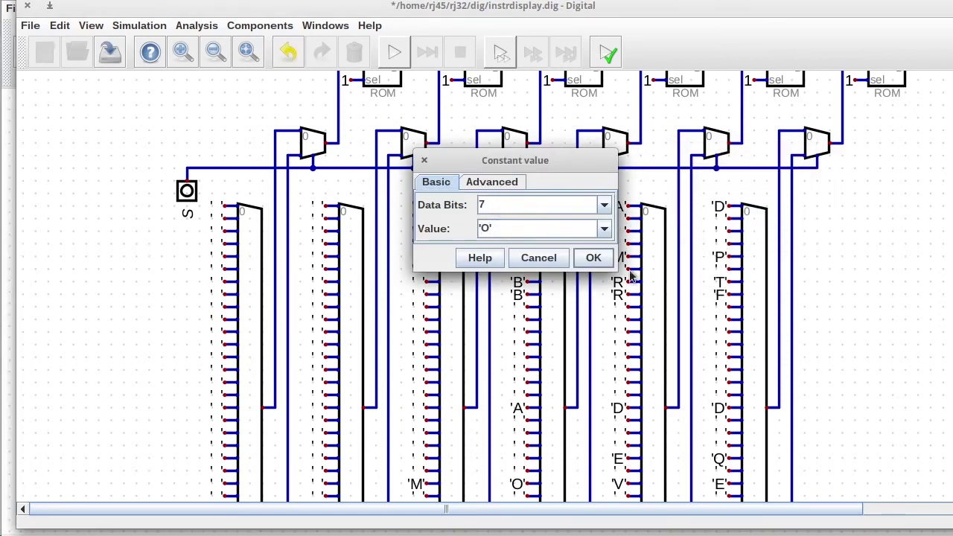
key(Return)
right_click(419, 209)
text(L)
key(Return)
- Set the second input row's constants on the second, third and fourth multiplexers to 'S', 'T' and 'O'
right_click(319, 220)
click(289, 238)
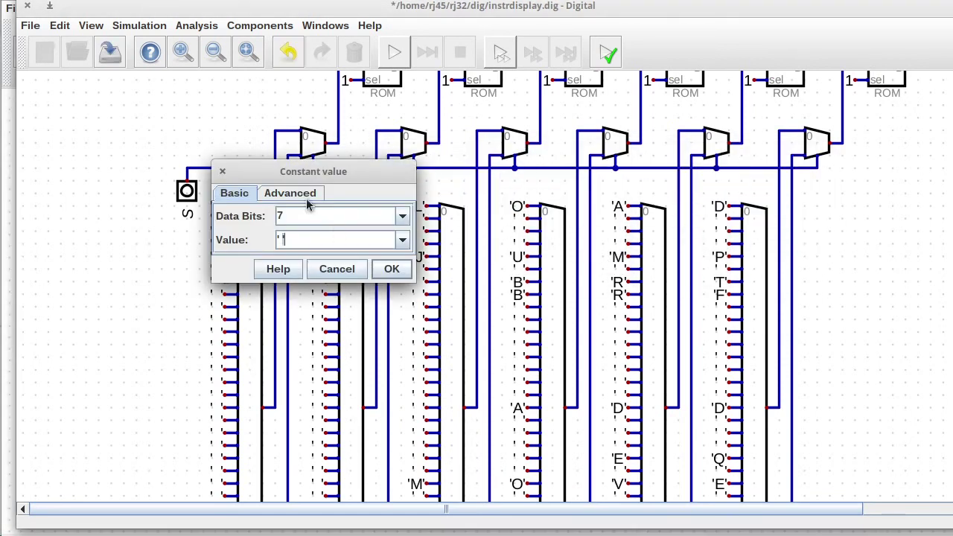
text(S)
click(399, 264)
right_click(419, 220)
text(T)
click(493, 267)
right_click(522, 219)
text(O)
key(Return)
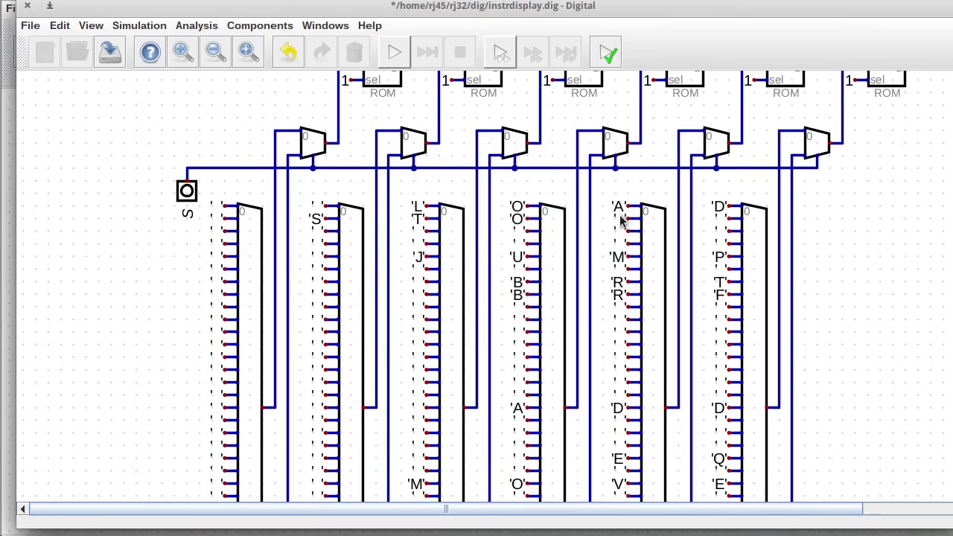
- Complete STORE in the second input row by setting the fifth and sixth multiplexer constants to 'R' and 'E'
right_click(621, 219)
text(R)
key(Return)
right_click(719, 219)
text(E)
key(Return)
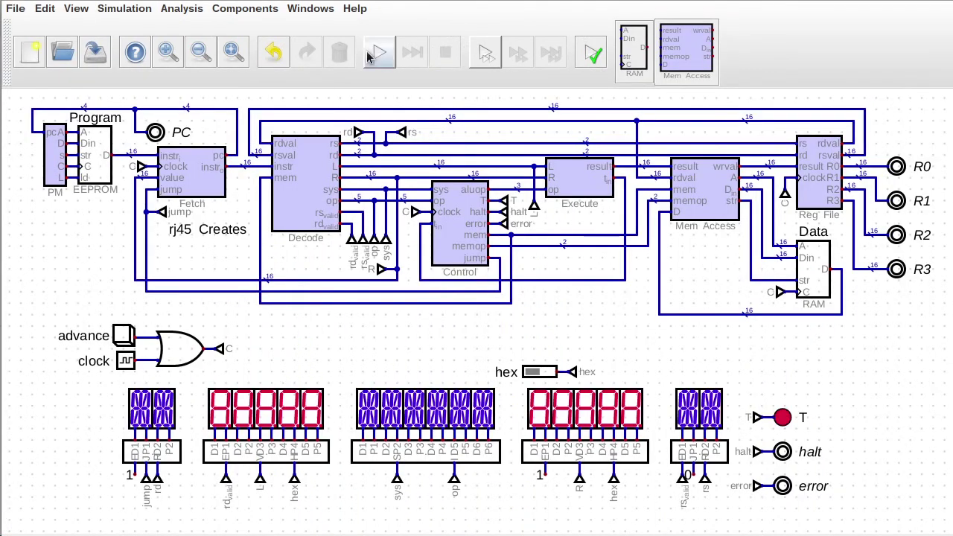
- Simulate the CPU by advancing the clock to check the STORE display, and save the circuit after stopping the simulation
click(379, 52)
click(125, 336)
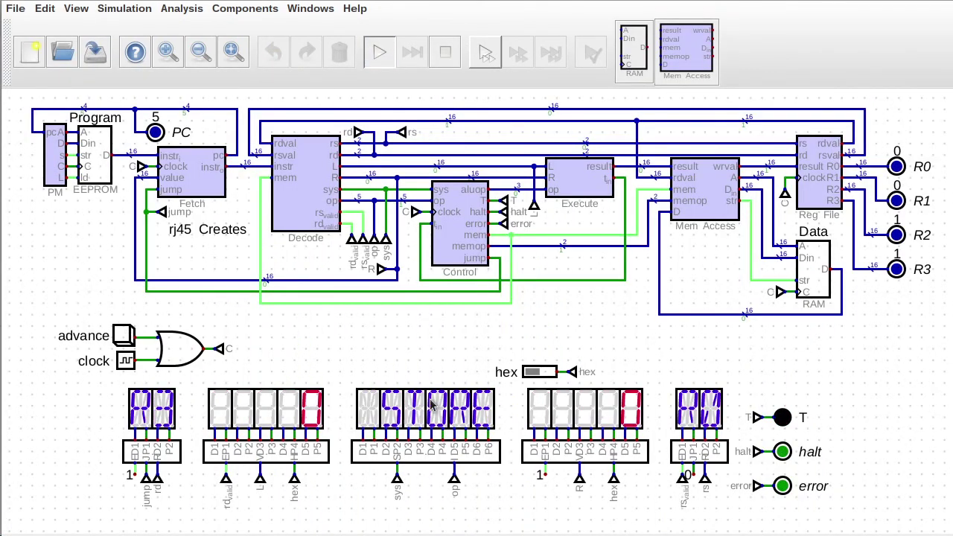
click(125, 337)
click(125, 337)
click(125, 336)
click(125, 336)
click(125, 336)
click(125, 336)
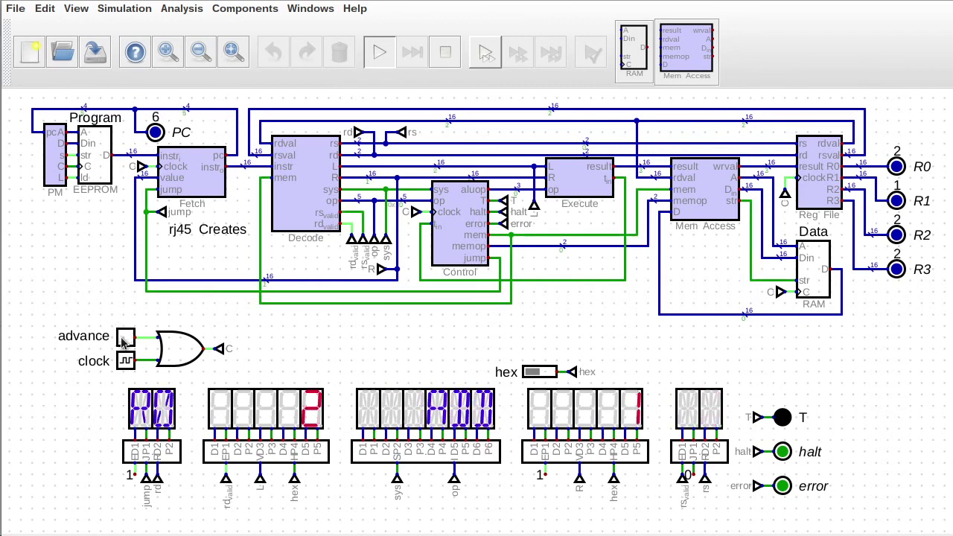
click(124, 338)
click(124, 339)
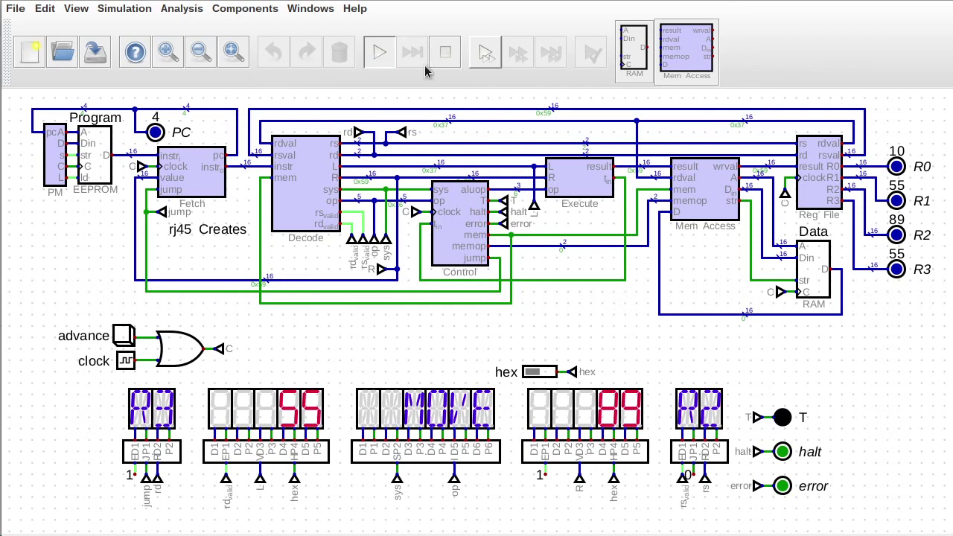
click(445, 52)
click(96, 52)
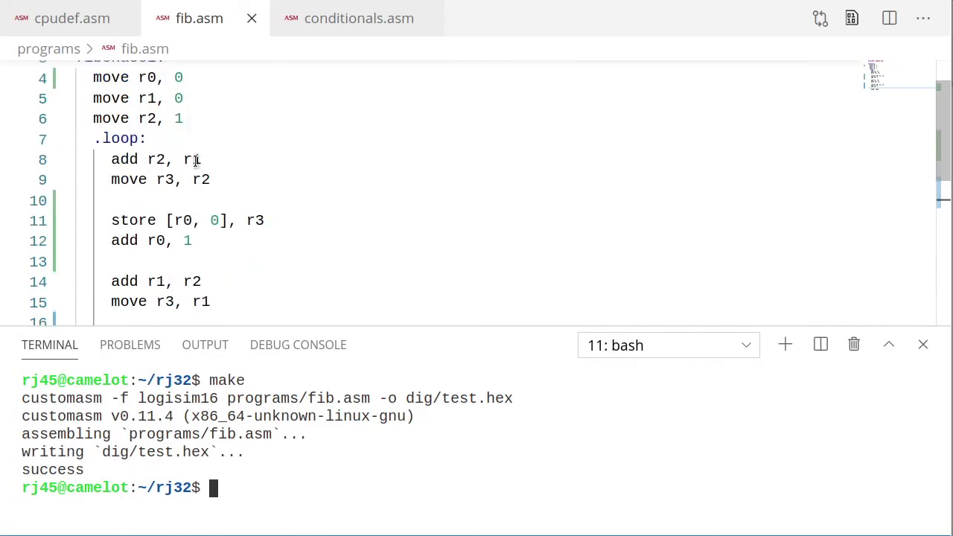
- Add load r3, [r0,0] below the second store instruction in fib.asm and save the file
scroll(224, 223, down, 2)
click(247, 262)
click(246, 254)
click(328, 239)
key(Return)
text(load r3)
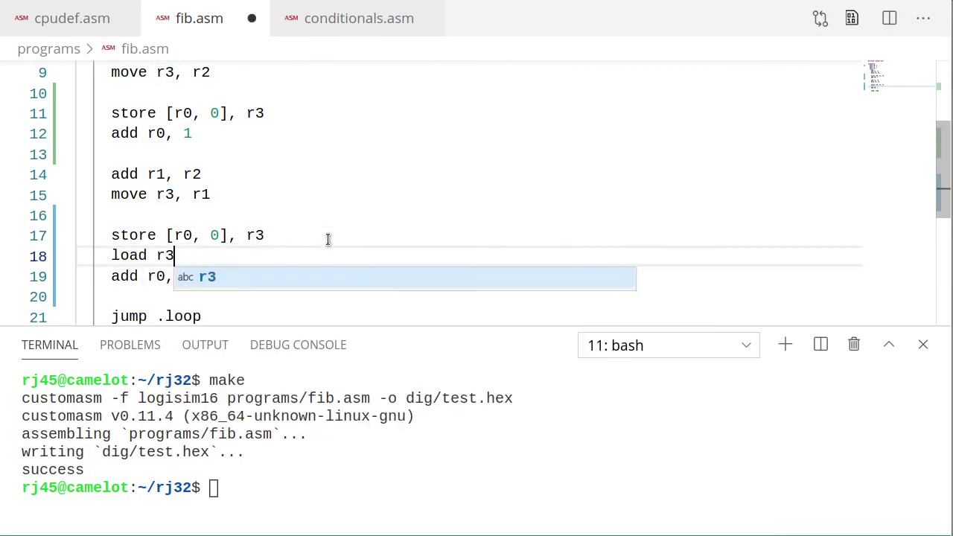
text(, [r0,0])
key(ctrl+s)
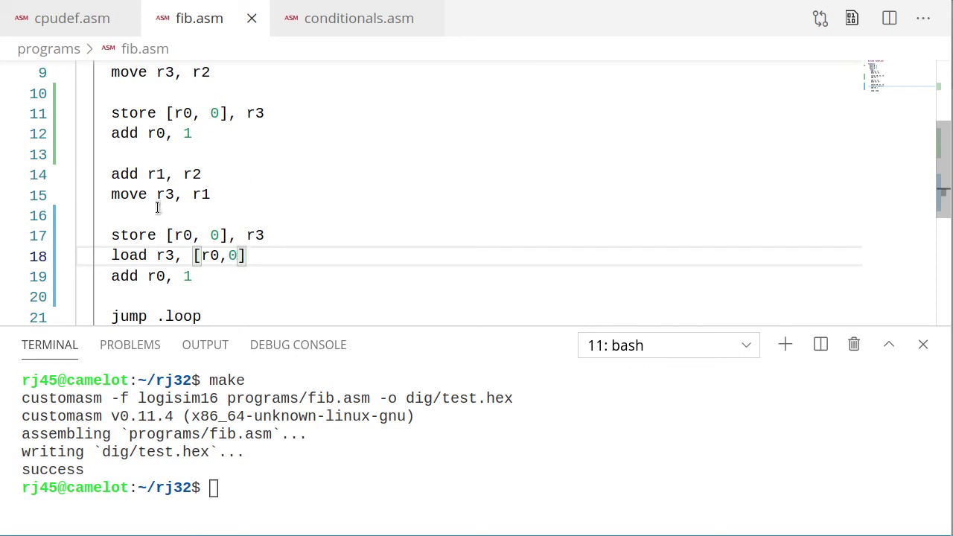
- Delete the add r0, 1 line after the first store and set the second store's offset to 1
click(206, 134)
key(Down)
key(shift+Up)
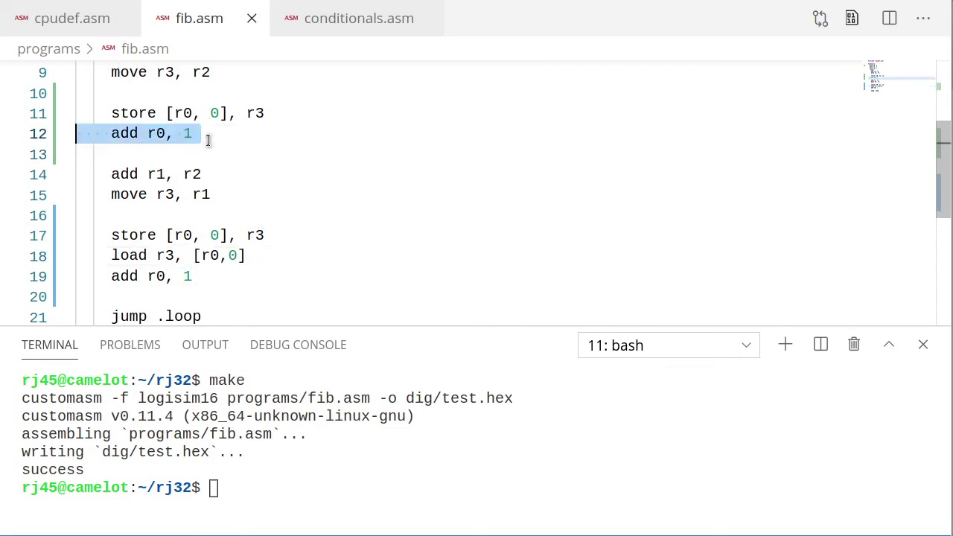
key(BackSpace)
click(213, 207)
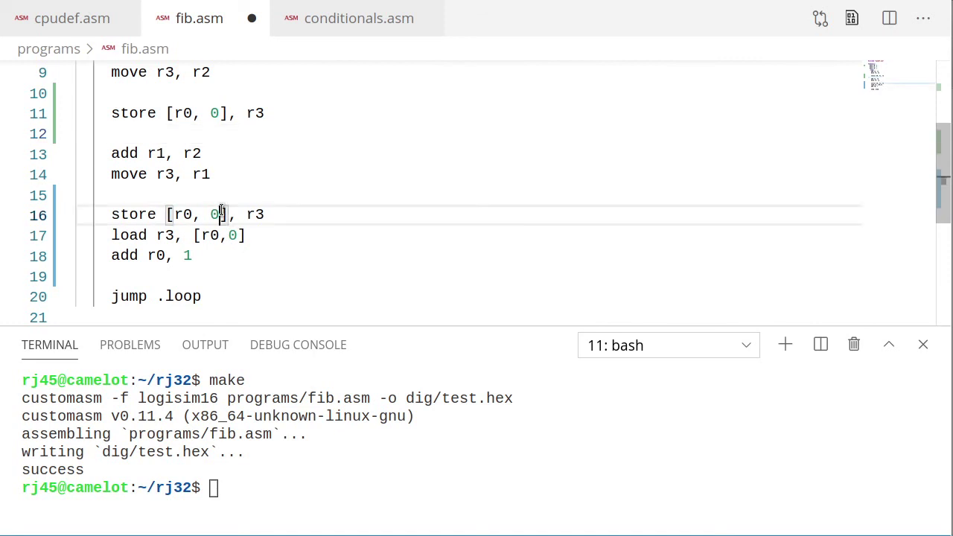
key(BackSpace)
text(1)
- Set the remaining r0 increment before the jump to 2 and save fib.asm
key(Down)
key(Right)
key(Left)
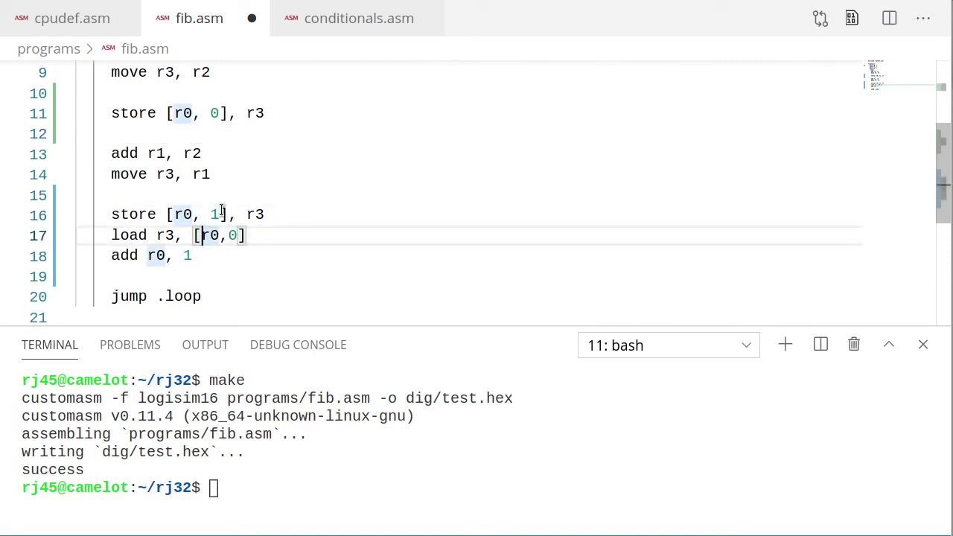
key(Left)
key(Left)
key(Left)
key(Down)
key(Down)
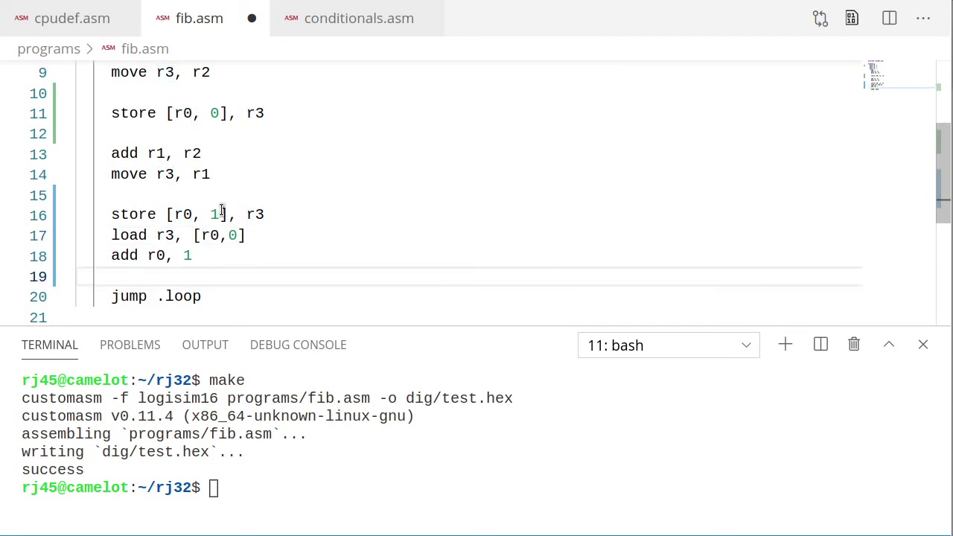
key(Up)
key(End)
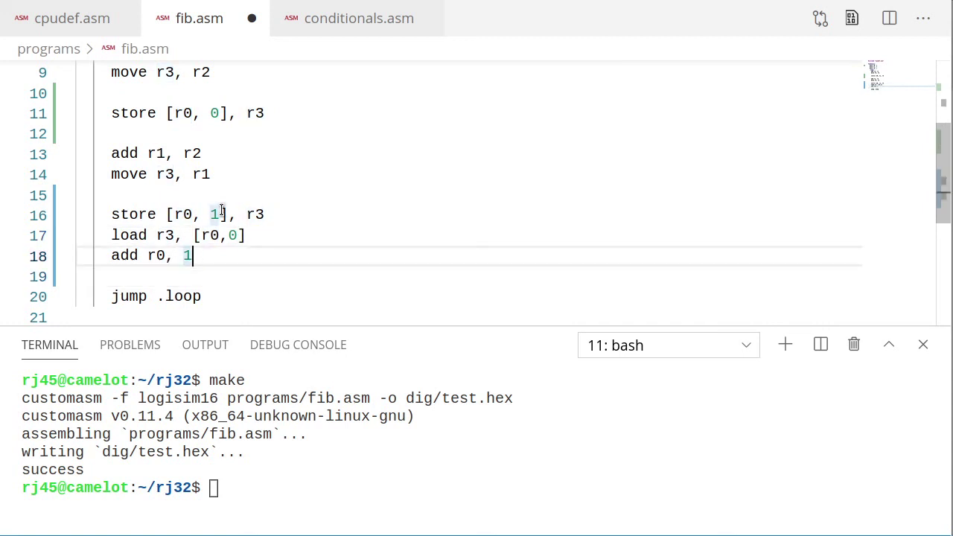
key(BackSpace)
text(2)
key(Down)
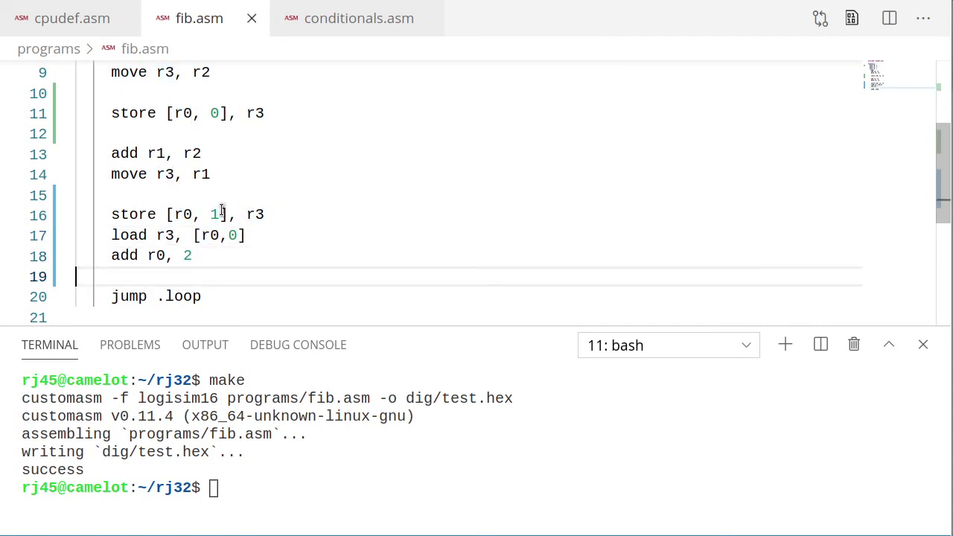
- Reassemble the Fibonacci program by running make in the terminal
click(271, 474)
text(make)
key(Return)
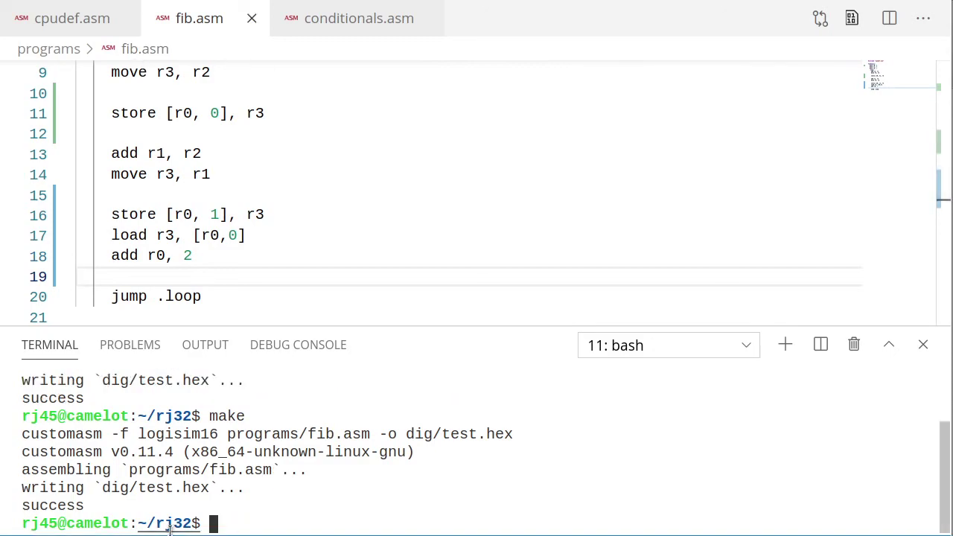
- Switch to Digital, start the simulation and advance the clock repeatedly to check how the load instruction executes
key(alt+Tab)
click(388, 62)
click(119, 333)
click(117, 333)
click(118, 333)
click(117, 333)
click(116, 331)
click(116, 331)
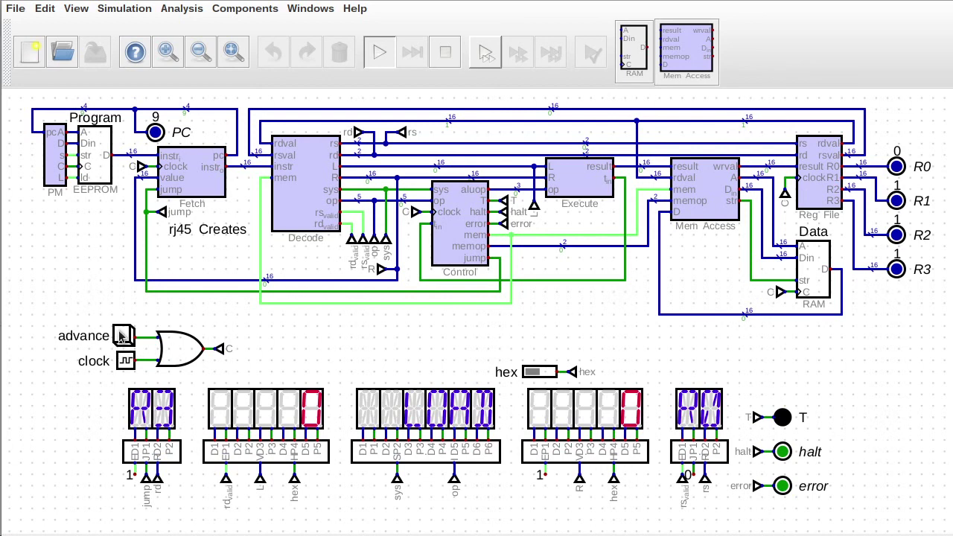
click(120, 336)
click(122, 335)
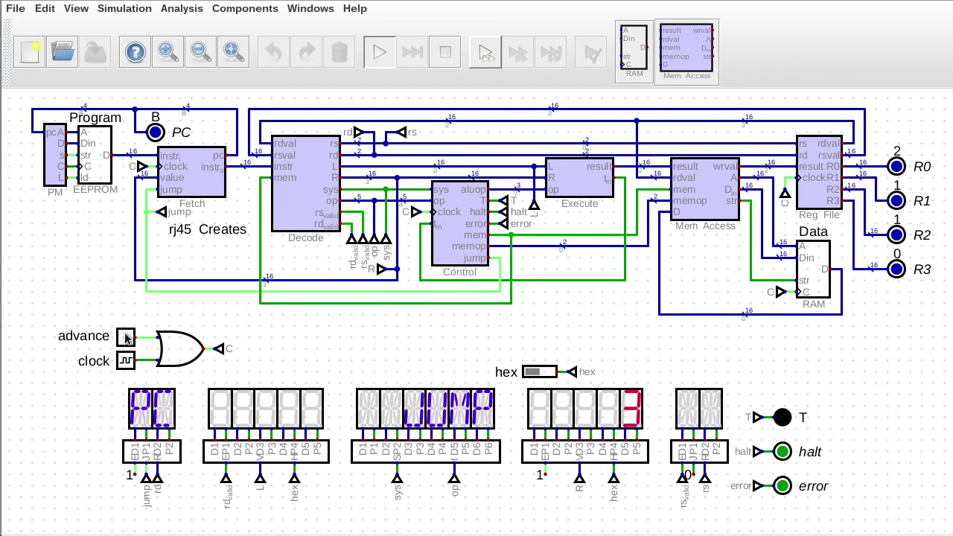
click(123, 336)
click(123, 336)
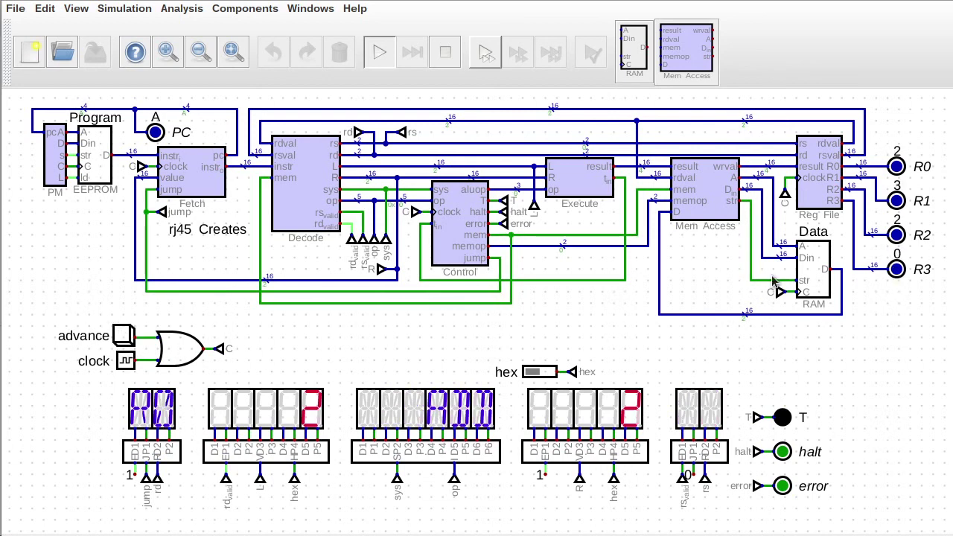
click(123, 336)
click(123, 335)
click(122, 336)
click(123, 336)
click(123, 335)
click(123, 336)
click(122, 336)
click(122, 336)
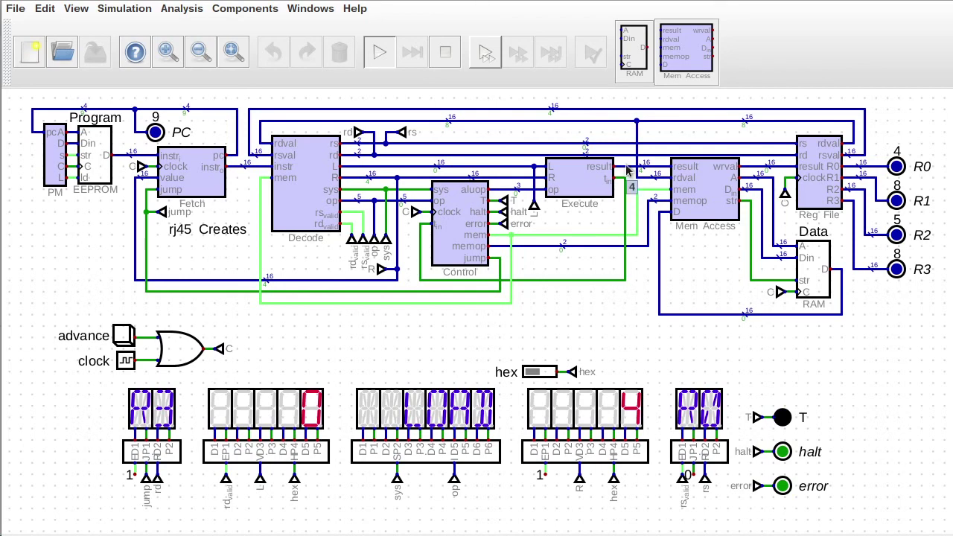
- Open the Data RAM's contents and examine the stored value at address 0x0004
click(814, 274)
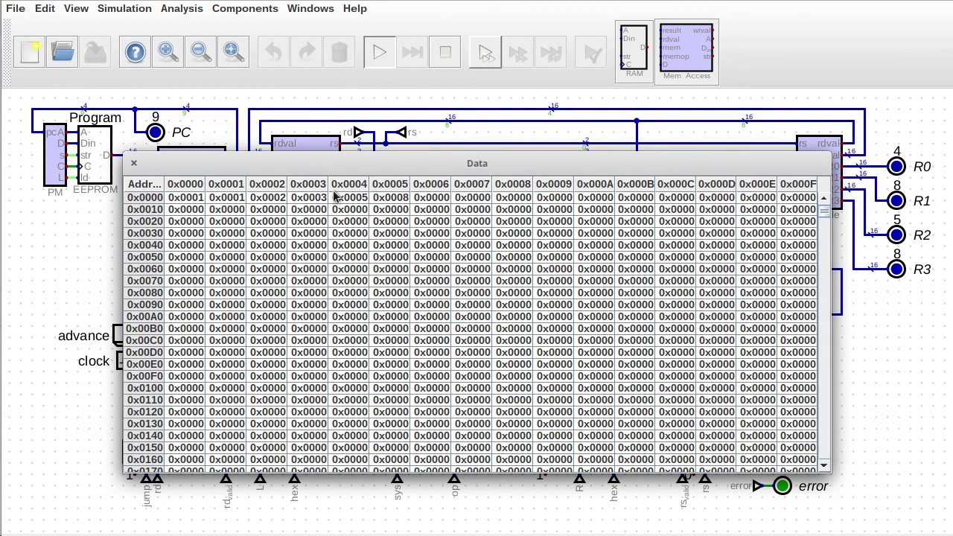
click(355, 199)
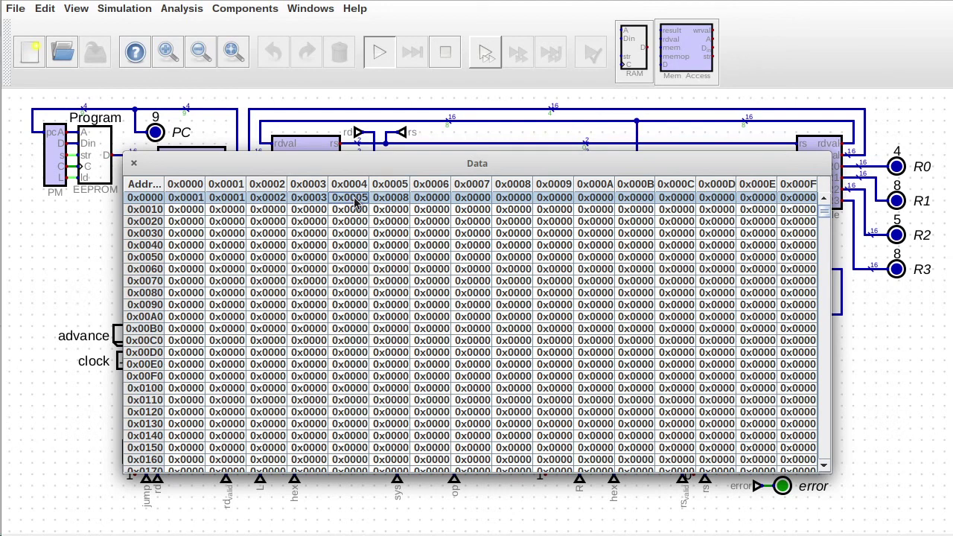
- Close the memory contents, stop the simulation and read in the Data RAM's help when a Block-RAM updates its output
click(131, 161)
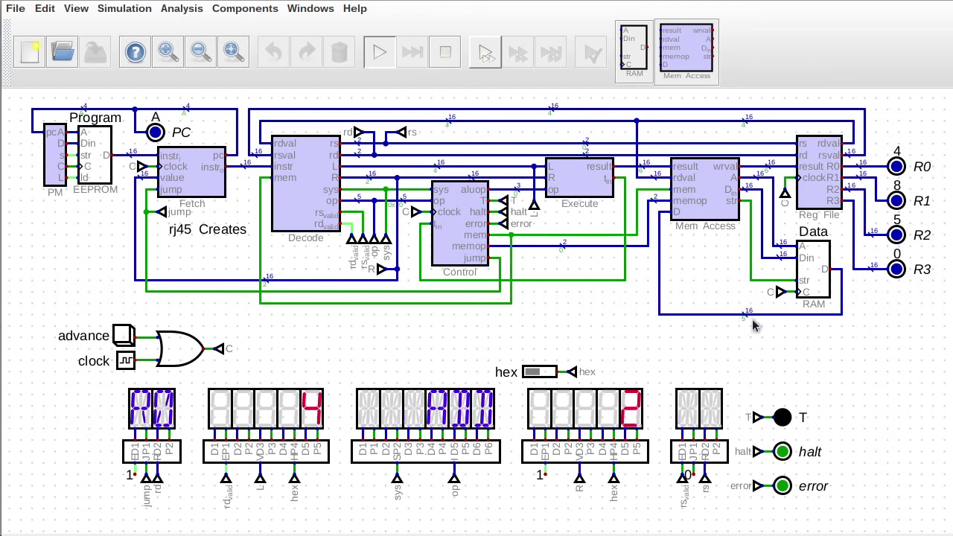
click(441, 60)
right_click(811, 269)
click(732, 330)
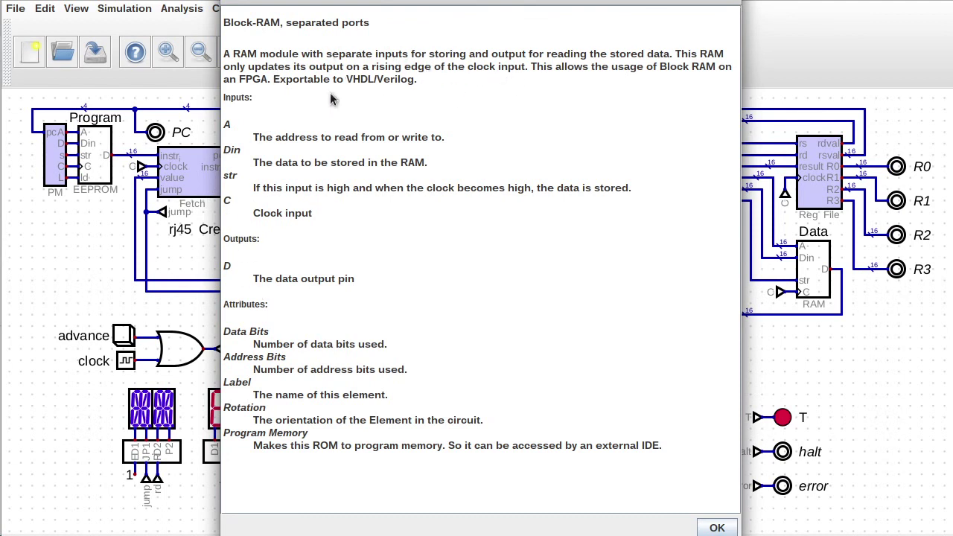
drag(676, 56, 527, 67)
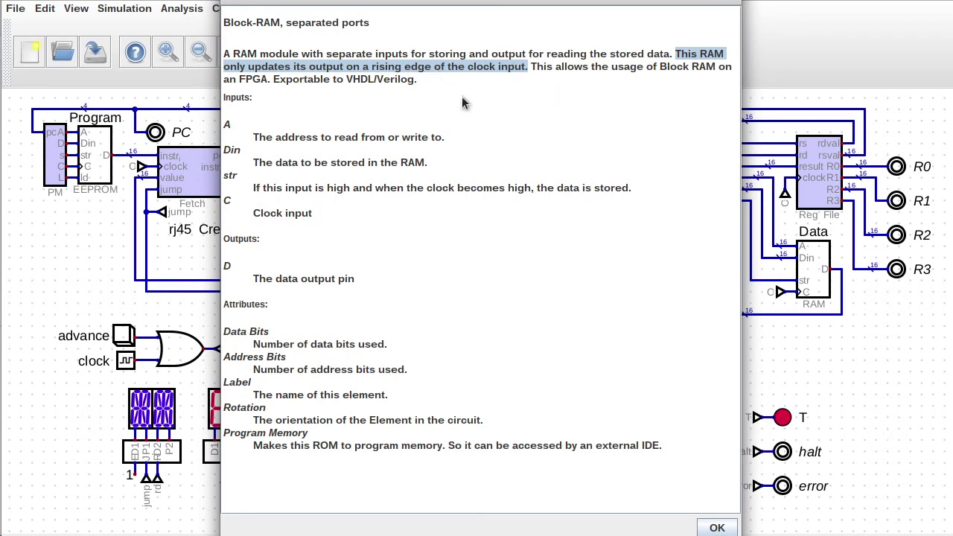
key(Return)
- Place a RAM, Chip Select component below the Data RAM and check its properties
click(236, 8)
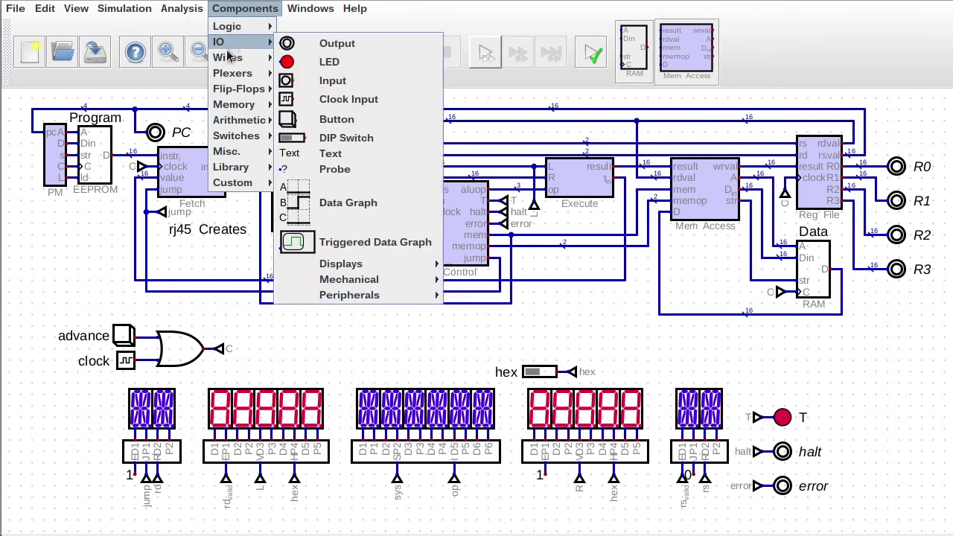
mouse_move(224, 79)
mouse_move(232, 104)
mouse_move(302, 109)
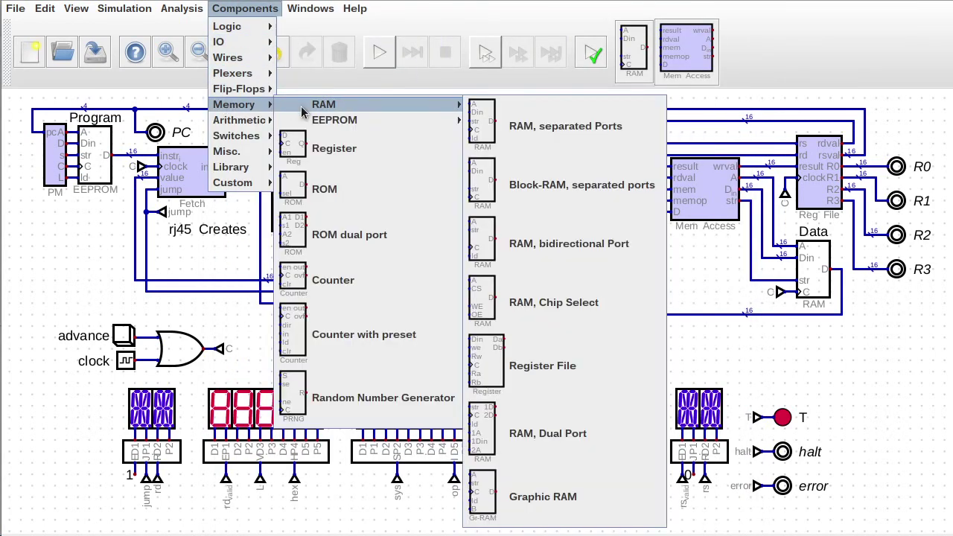
mouse_move(316, 127)
click(531, 305)
click(835, 351)
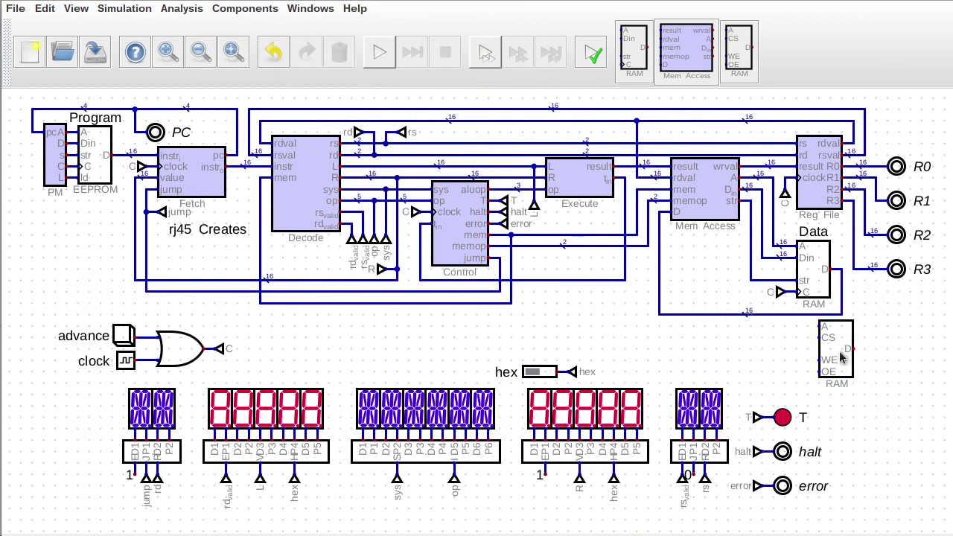
right_click(835, 352)
click(744, 422)
key(Escape)
- Delete the Data Block-RAM and move the chip-select RAM into its place
click(811, 270)
key(Delete)
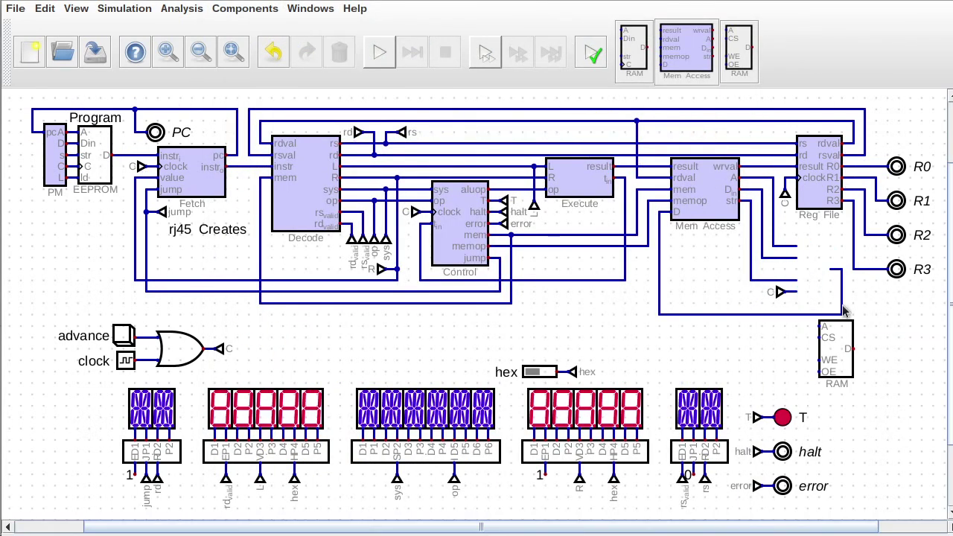
click(846, 366)
click(818, 286)
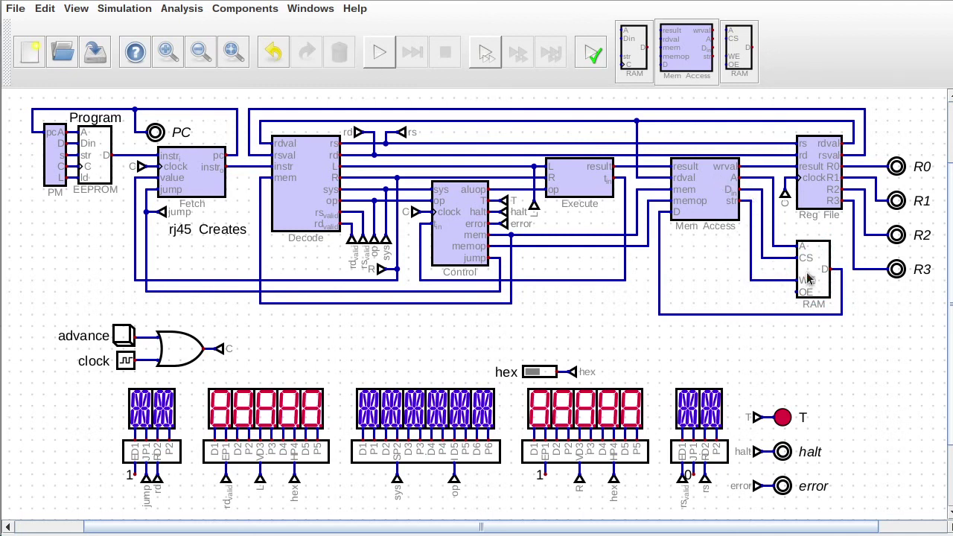
- Place a RAM, separated Ports component below the chip-select RAM and read its help
click(245, 8)
mouse_move(417, 117)
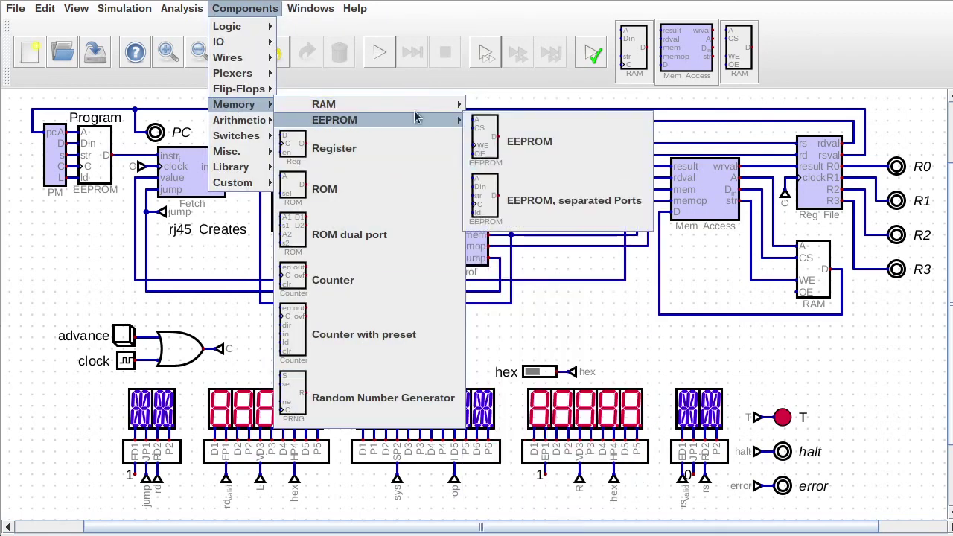
mouse_move(335, 104)
click(570, 128)
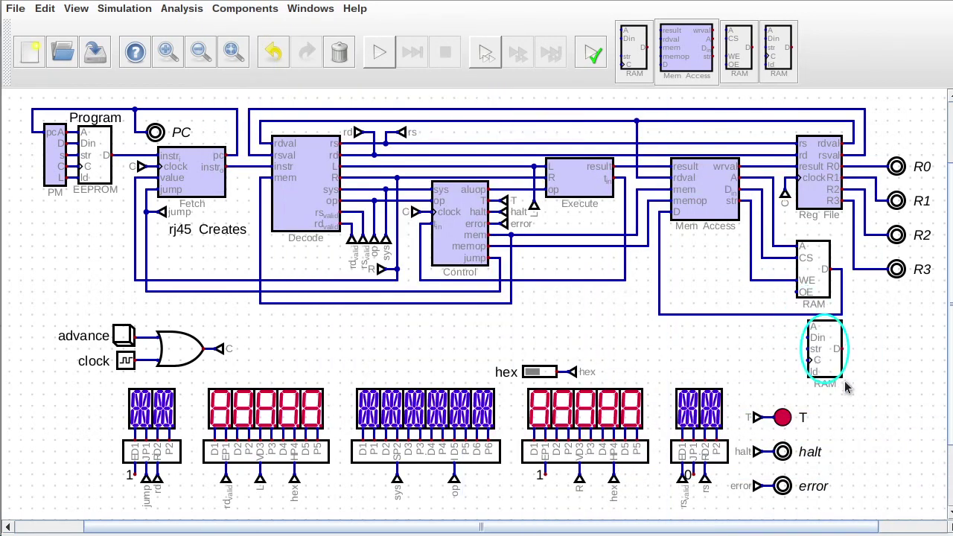
click(845, 387)
click(732, 409)
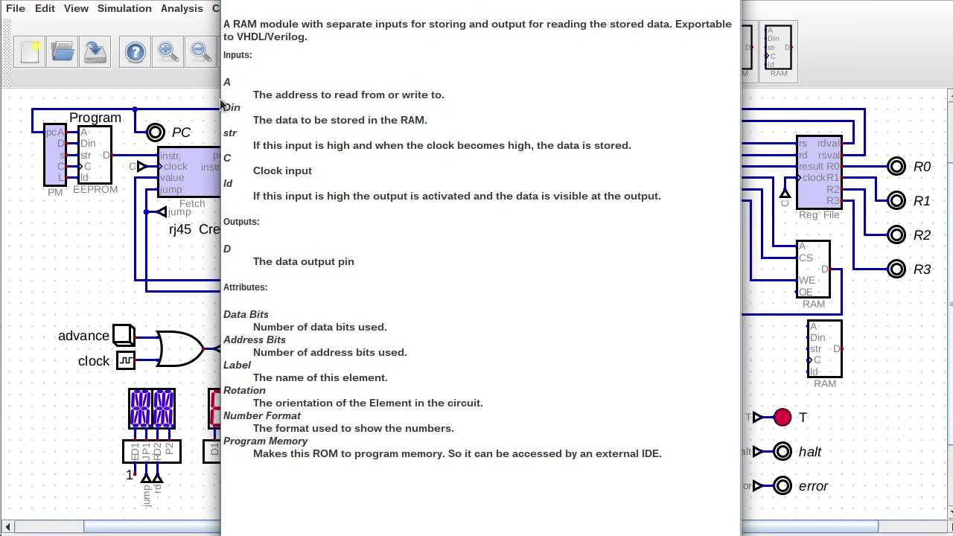
key(Escape)
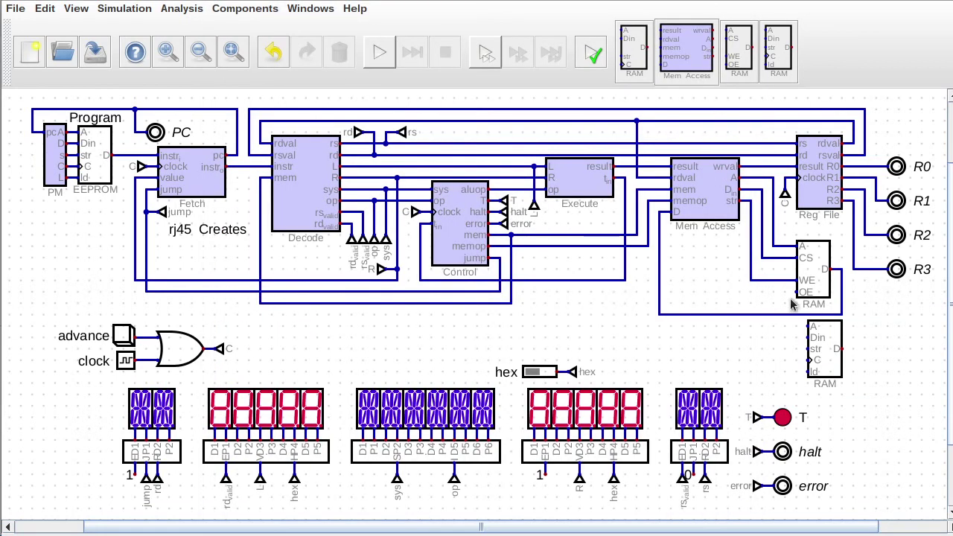
- Delete the chip-select RAM, move the separated-ports RAM into its place and shift the store wire to the str input
click(811, 273)
key(Delete)
click(829, 361)
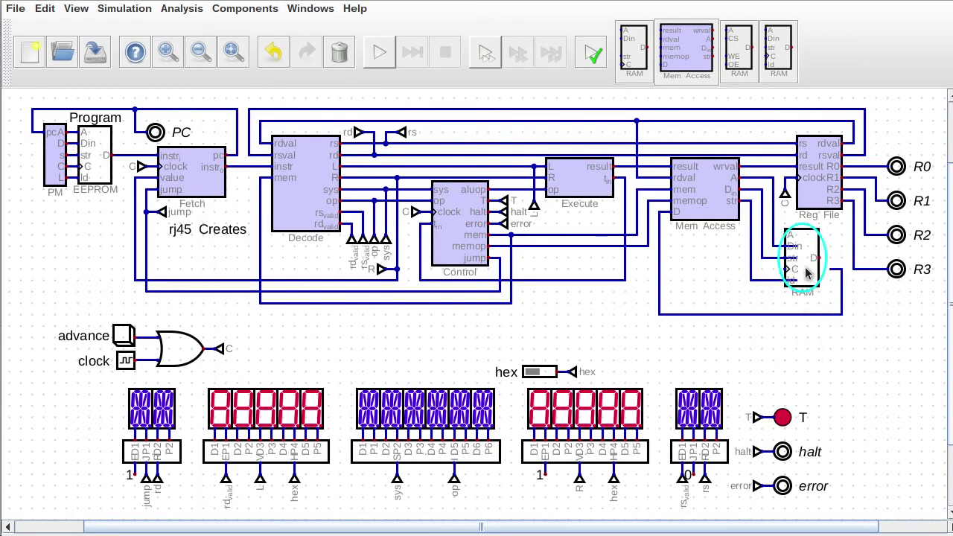
click(818, 281)
ctrl+click(781, 280)
click(778, 269)
- Copy the Control block's C clock tunnel to the RAM's clock input and attach a constant 1 to its ld input
drag(405, 200, 434, 223)
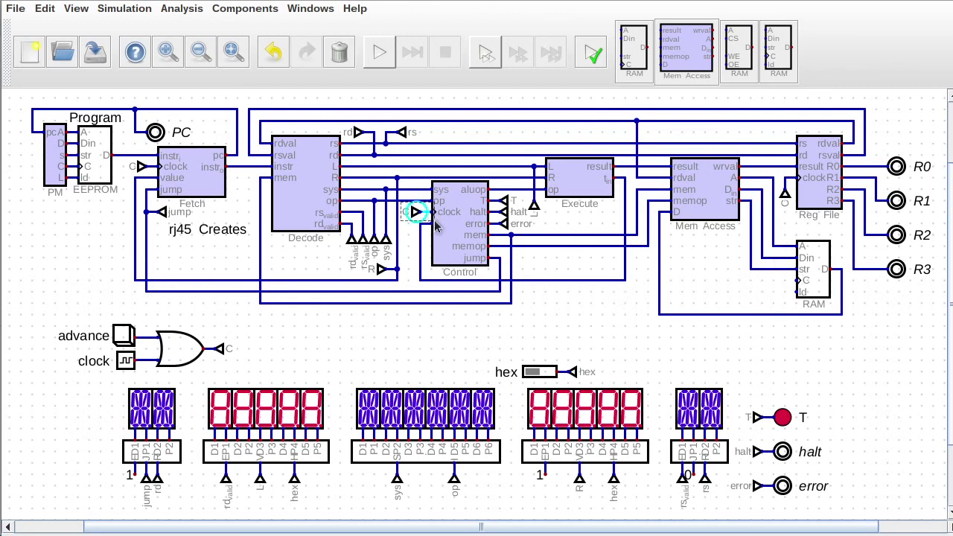
key(ctrl+d)
click(797, 281)
click(239, 12)
mouse_move(235, 55)
click(327, 88)
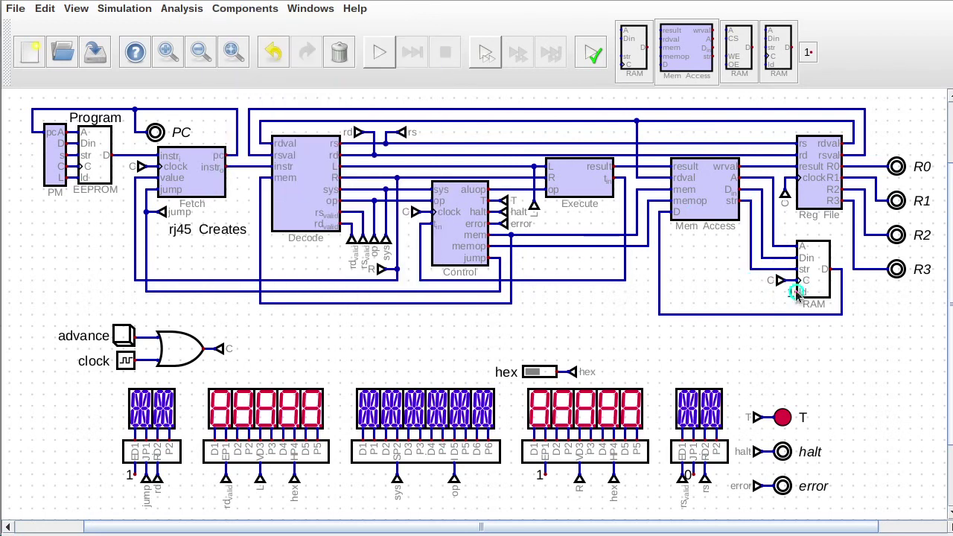
click(787, 291)
- Set the new RAM to 16 data bits and 16 address bits, and label it Data
click(379, 53)
click(599, 307)
right_click(816, 271)
text(16)
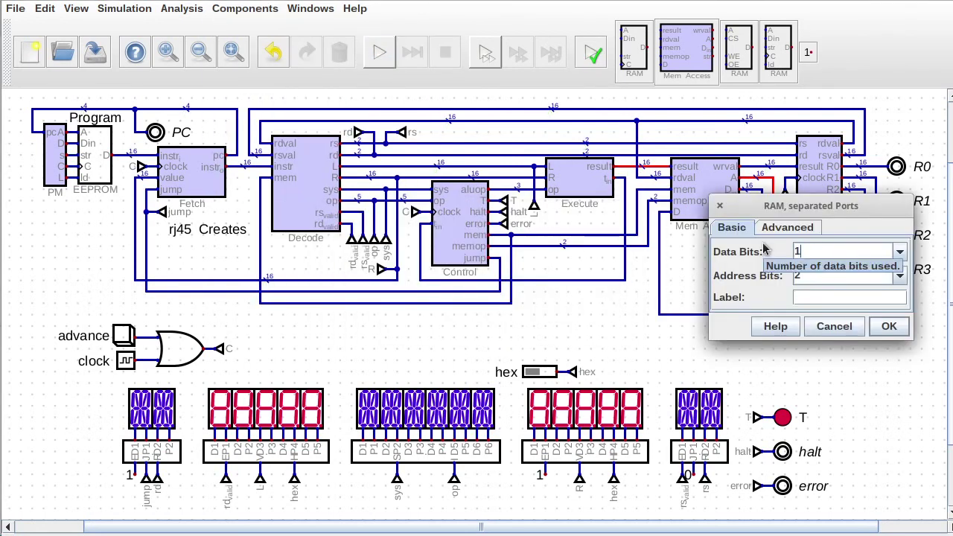
key(Tab)
text(16)
click(885, 326)
right_click(811, 262)
click(801, 287)
text(Data)
click(890, 324)
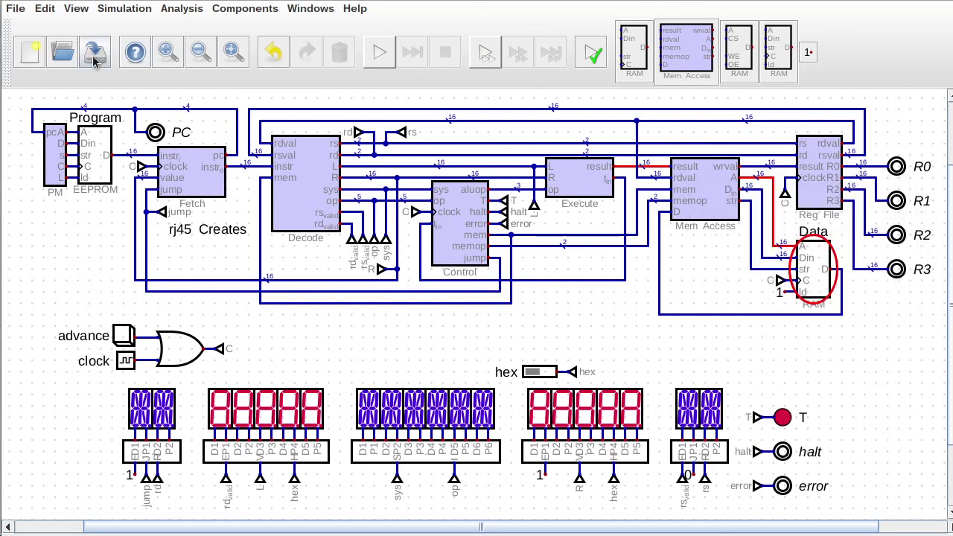
- Start the simulation and advance the clock repeatedly through several loops of the program to check the STORE and LOAD instructions
click(379, 52)
click(126, 339)
click(125, 339)
click(125, 340)
click(125, 340)
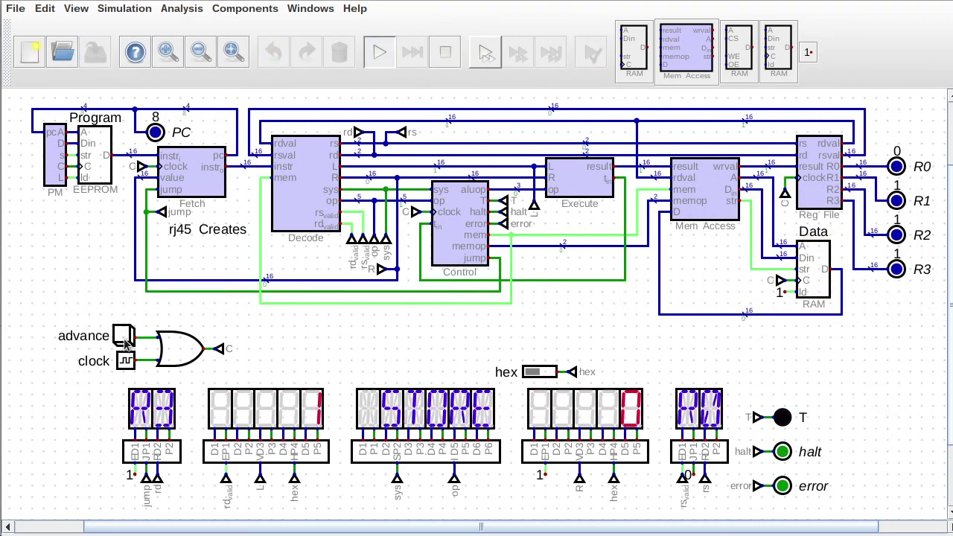
click(125, 339)
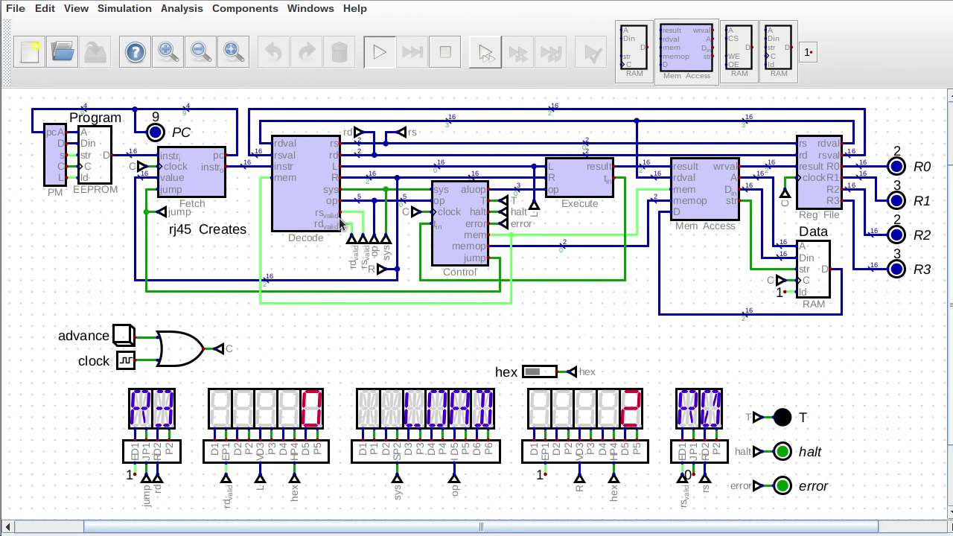
click(121, 336)
click(121, 335)
click(121, 336)
click(120, 336)
click(121, 336)
click(121, 336)
click(119, 335)
click(119, 336)
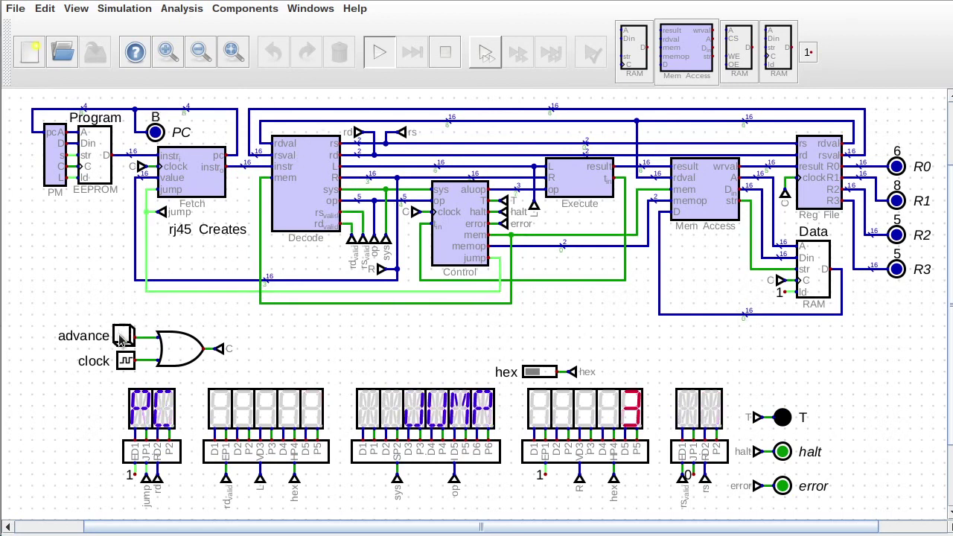
click(120, 339)
click(120, 338)
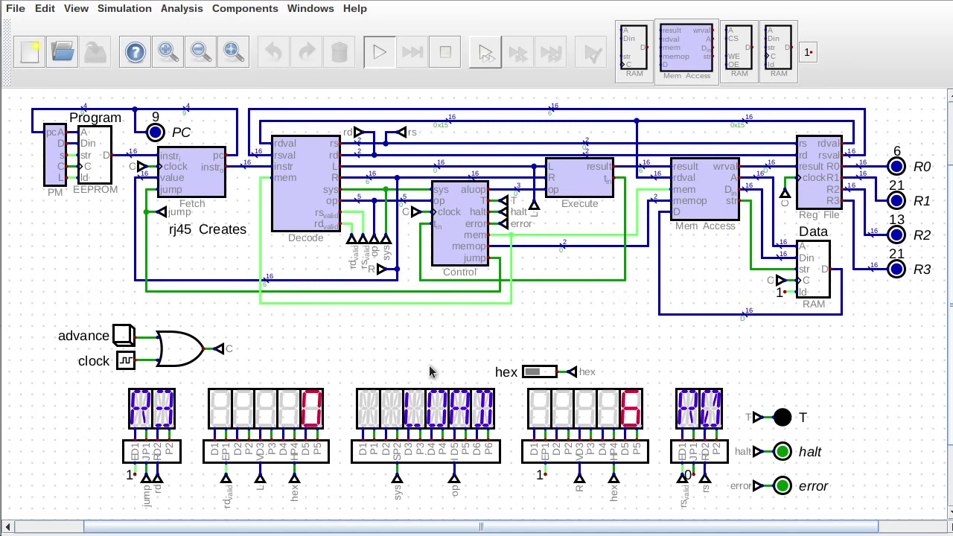
- Advance past the LOAD instruction and examine the Data RAM's contents
click(125, 338)
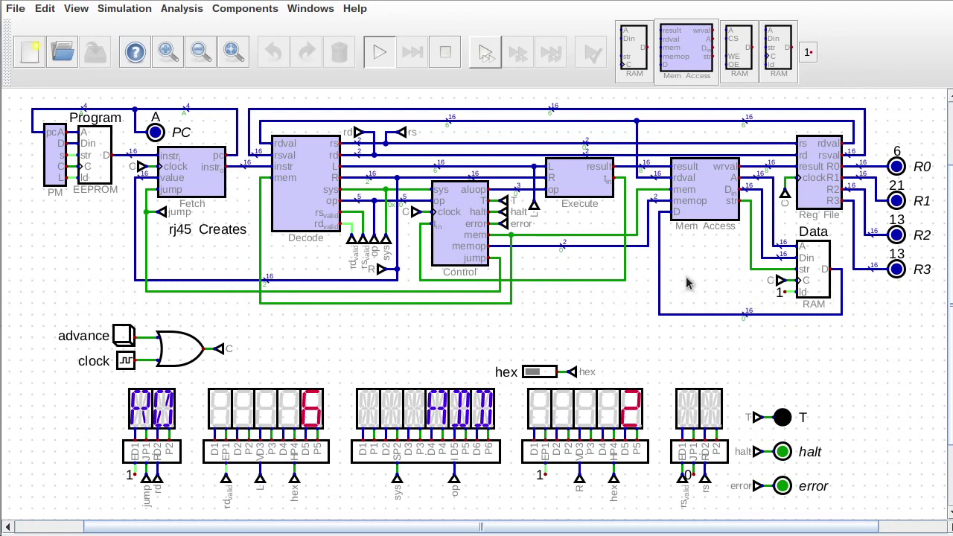
click(810, 271)
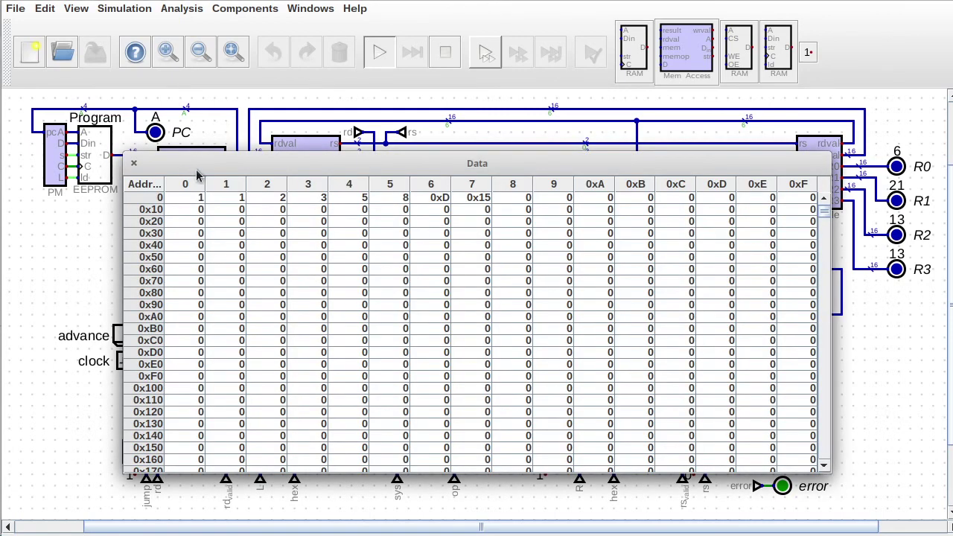
click(134, 163)
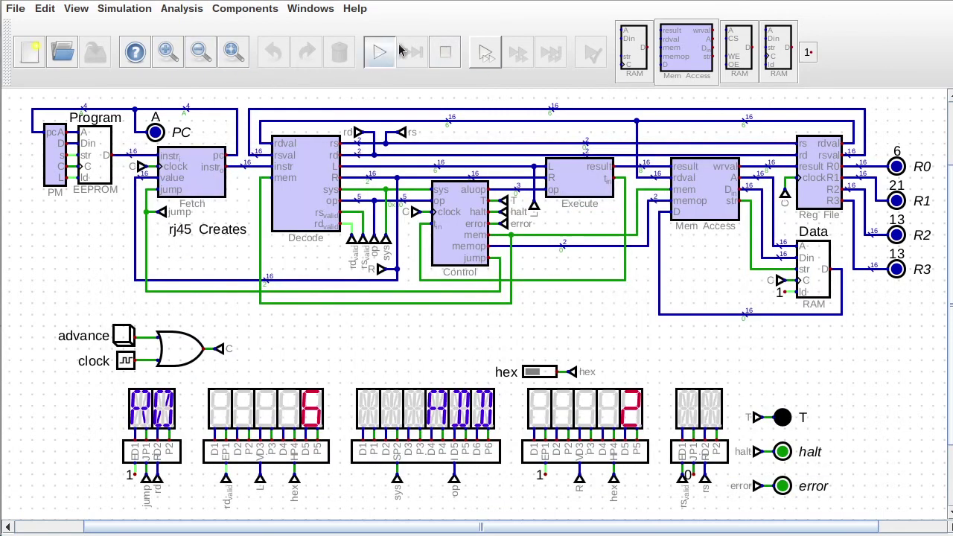
- Stop the simulation and set the Data RAM's number format to decimal
click(444, 55)
right_click(825, 277)
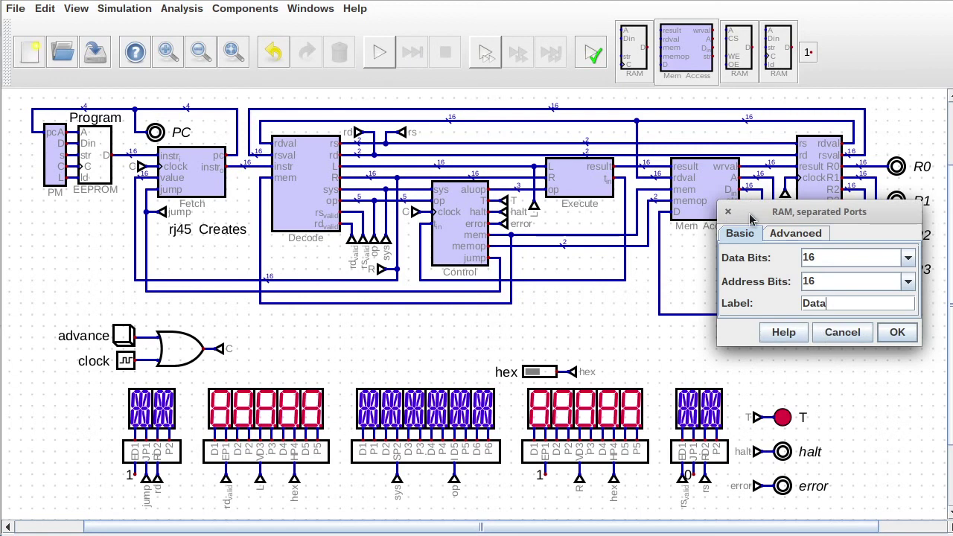
click(790, 233)
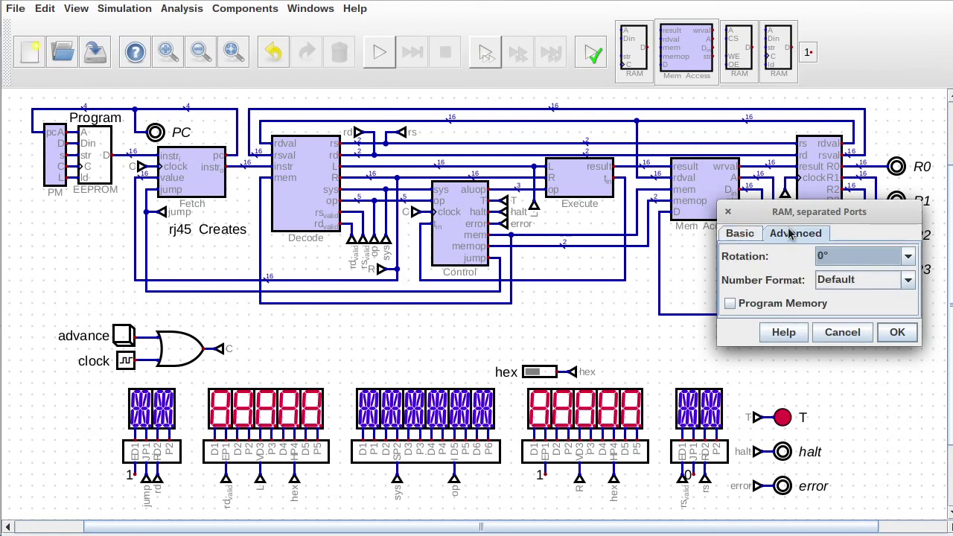
click(909, 280)
click(842, 313)
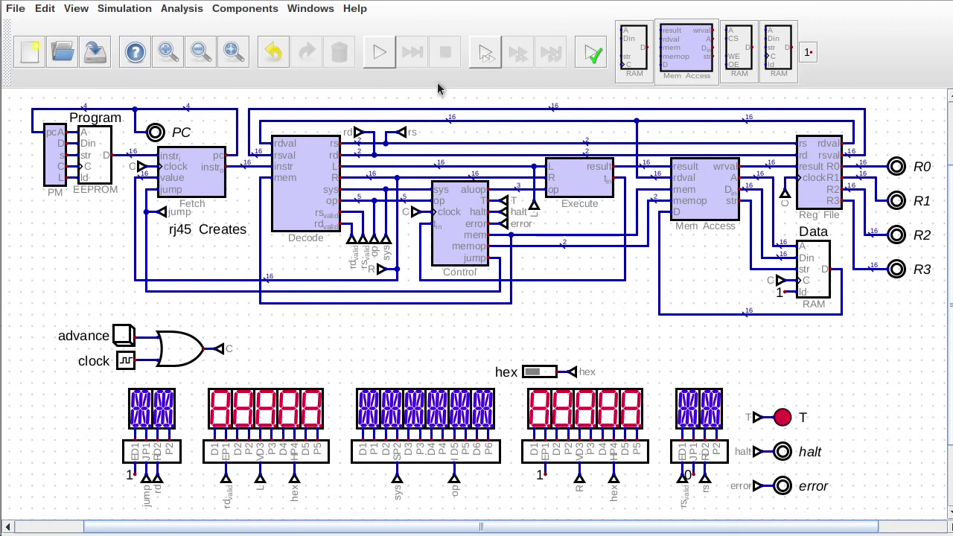
right_click(817, 269)
click(789, 228)
click(849, 275)
key(Escape)
key(Escape)
- Run the Fibonacci program again and examine the decimal values stored in the Data RAM
click(379, 53)
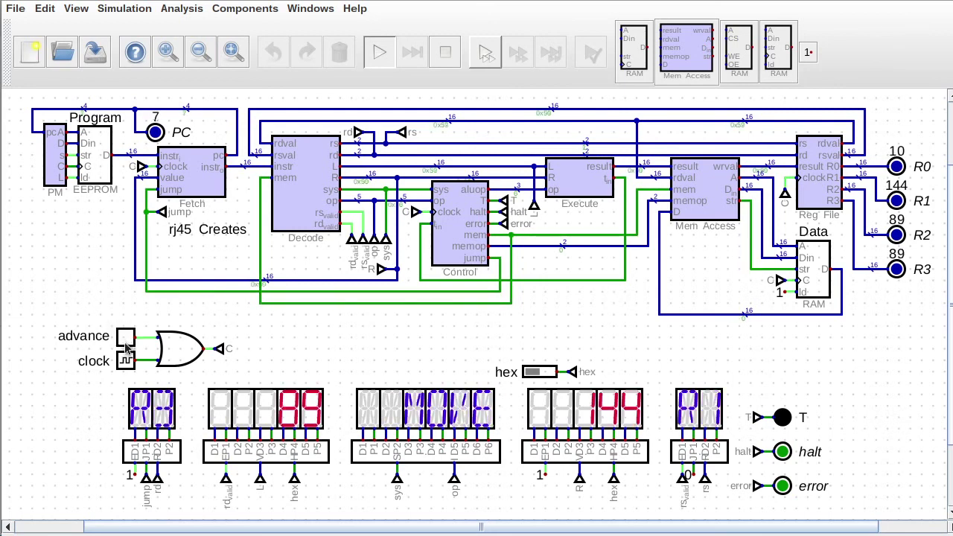
click(813, 264)
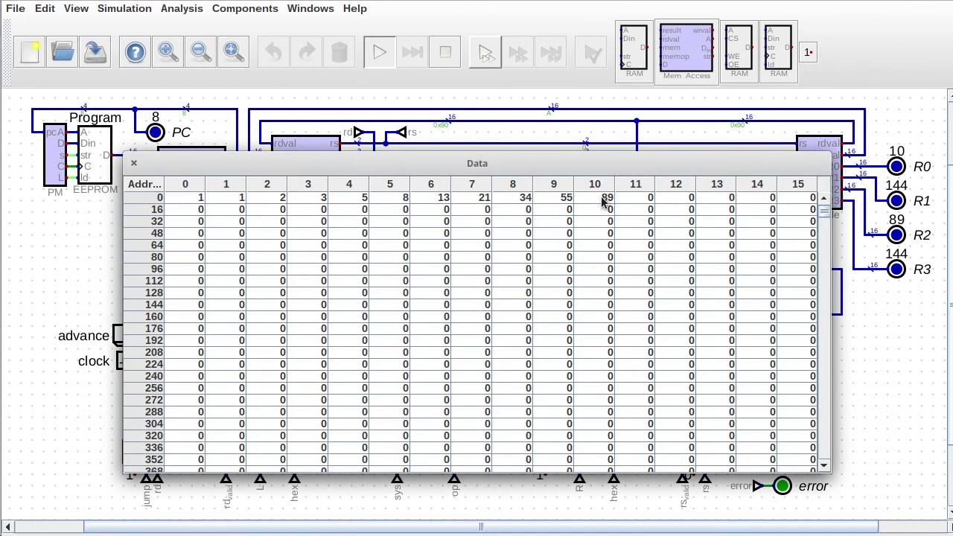
click(134, 165)
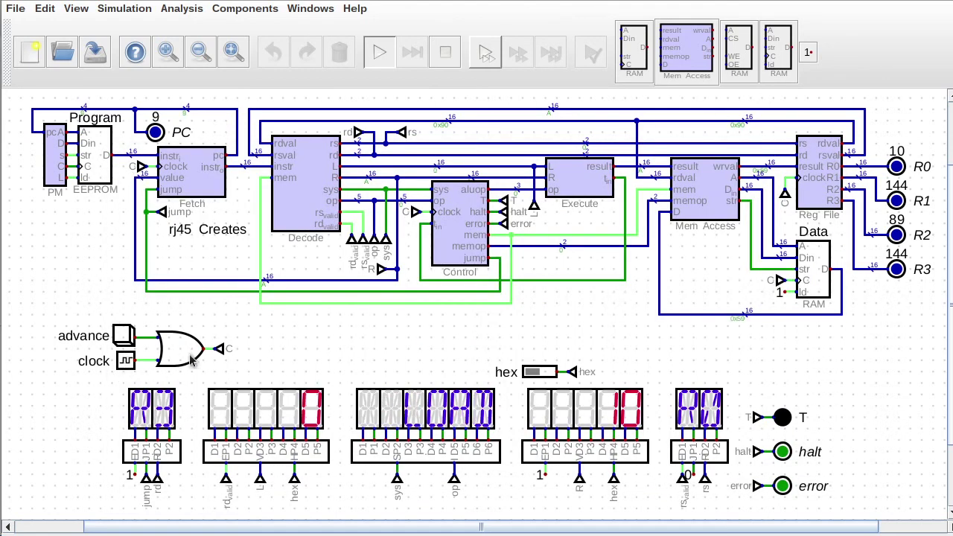
- Stop the simulation, enable the real-time clock on the clock input and choose a higher frequency
click(446, 52)
right_click(122, 364)
click(120, 369)
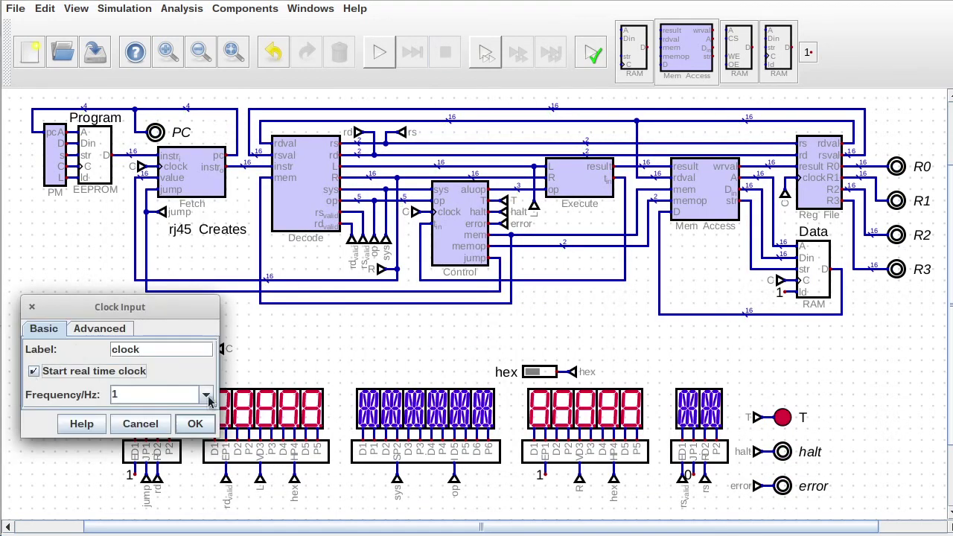
click(205, 395)
click(142, 451)
click(192, 424)
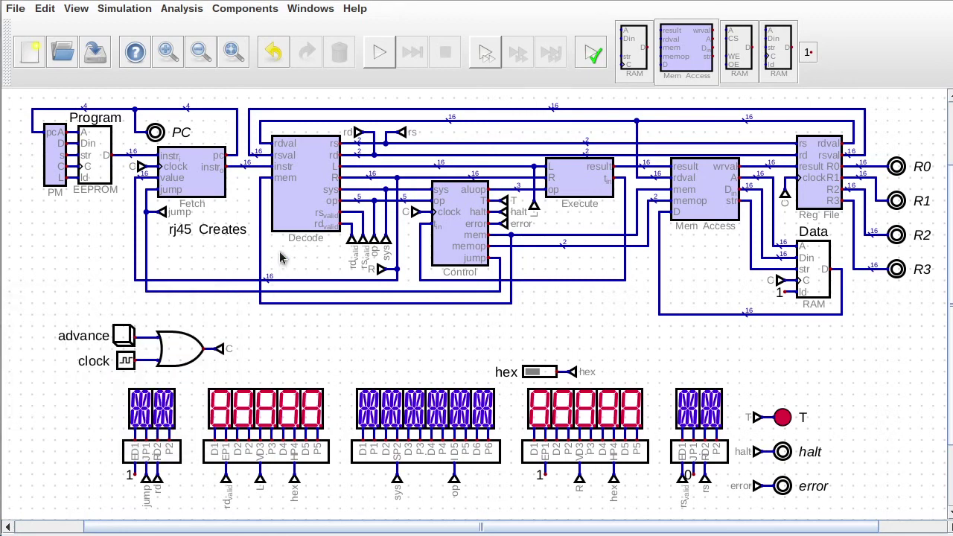
- Run the simulation with the real-time clock and examine how the Data RAM fills with Fibonacci values
click(379, 51)
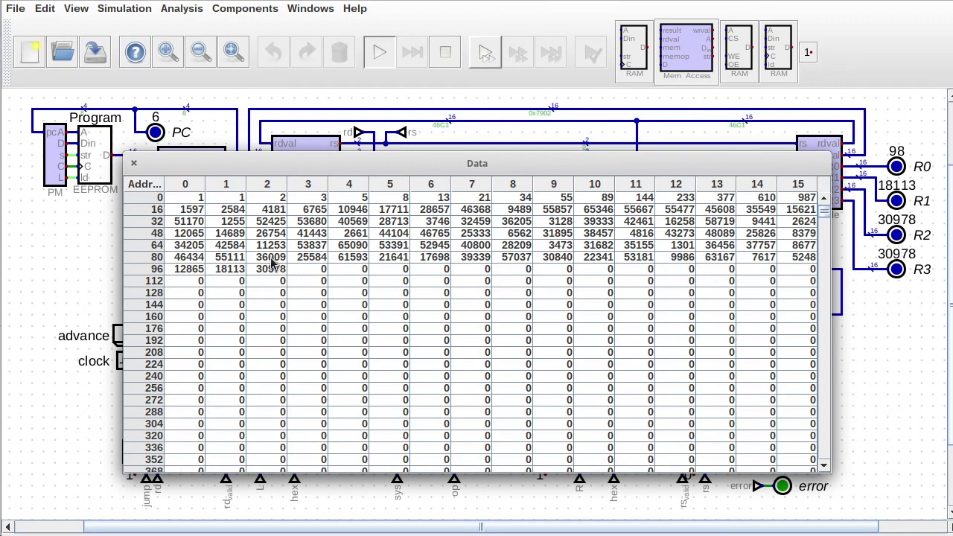
click(133, 164)
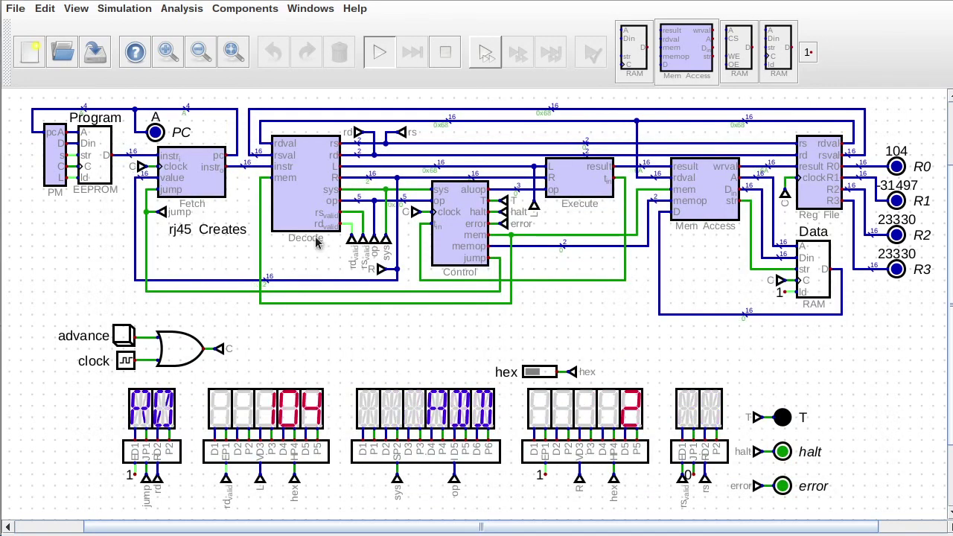